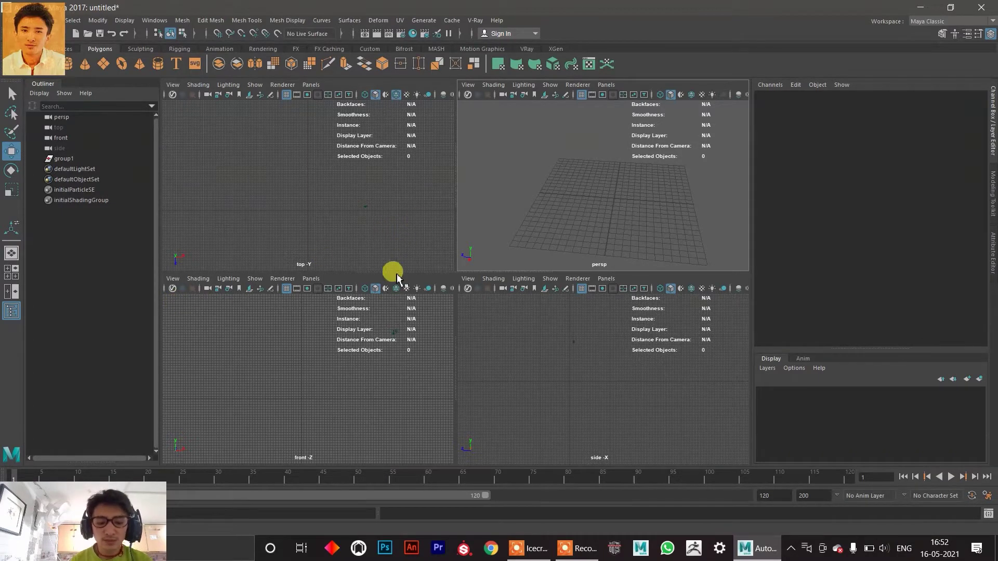
Import the "3d luggage_ 3d modeling" bag picture from the Pictures folder as an image plane in the perspective view.
{"action": "left_click", "coordinate": [470, 86]}
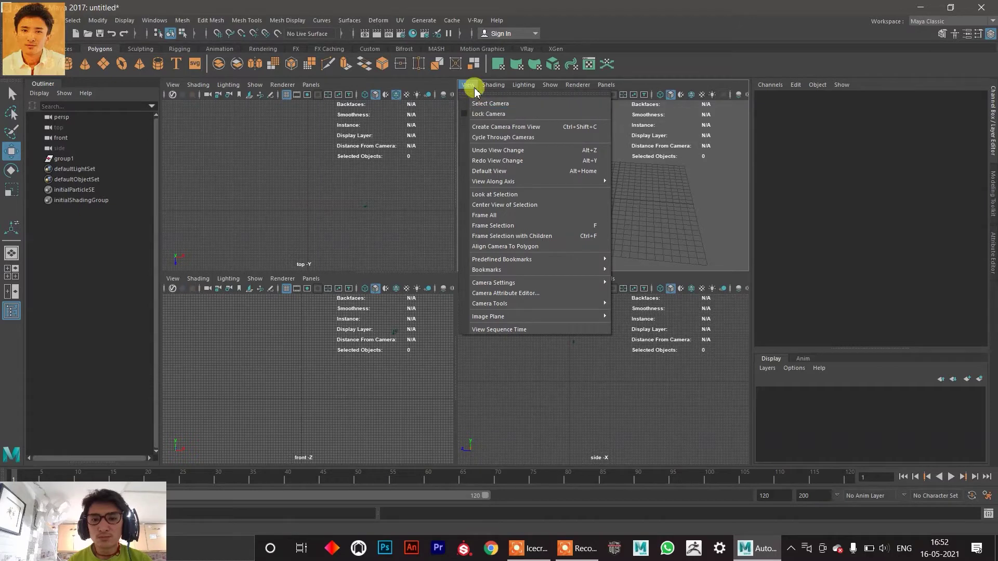
{"action": "mouse_move", "coordinate": [530, 315]}
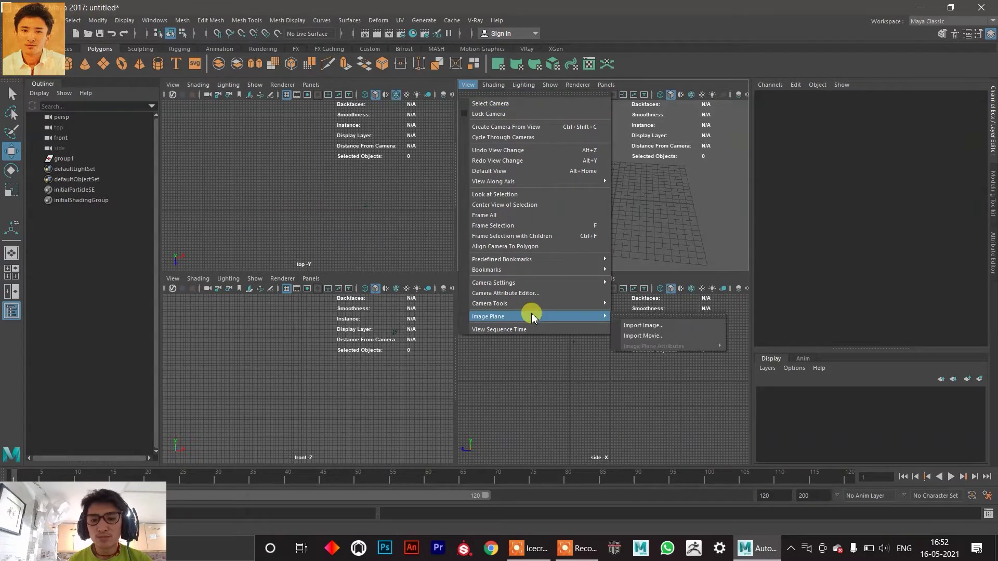
{"action": "left_click", "coordinate": [656, 327]}
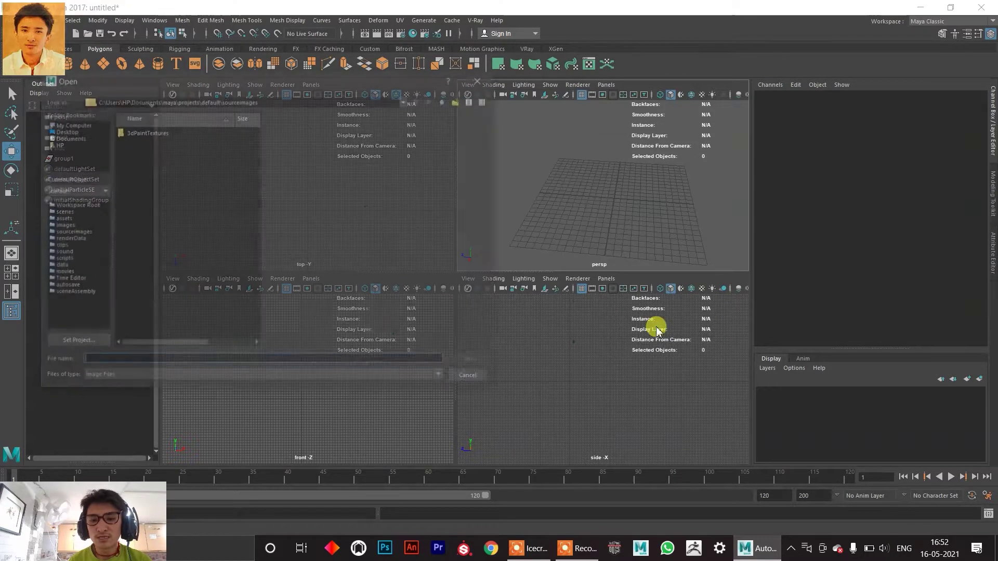
{"action": "left_click", "coordinate": [58, 145]}
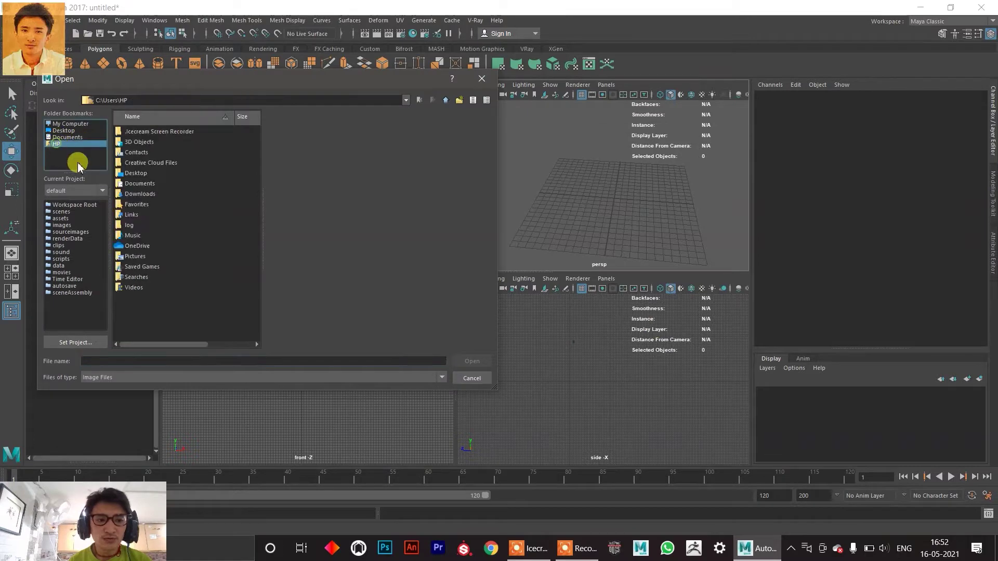
{"action": "double_click", "coordinate": [141, 258]}
{"action": "left_click", "coordinate": [139, 256]}
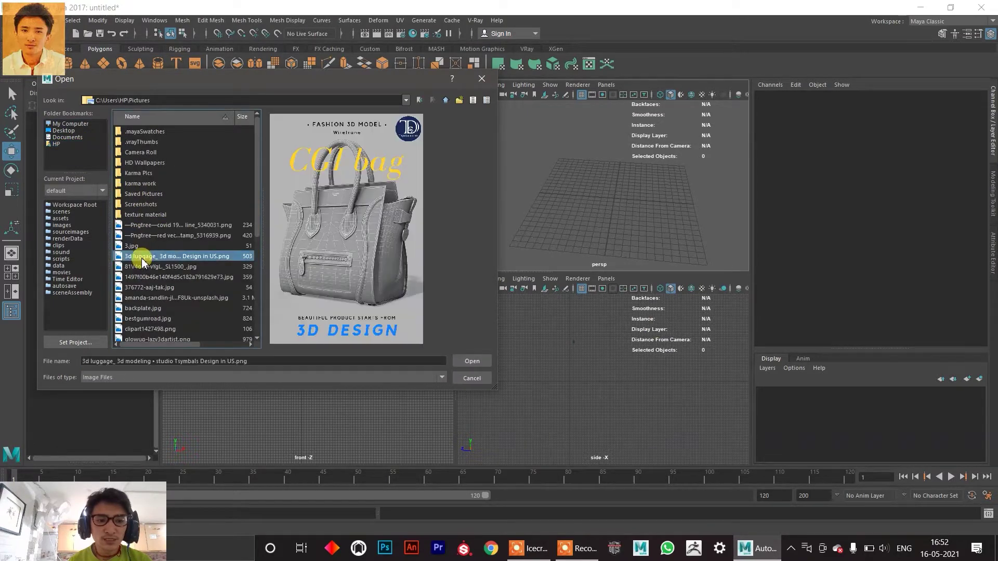
{"action": "left_click", "coordinate": [472, 360]}
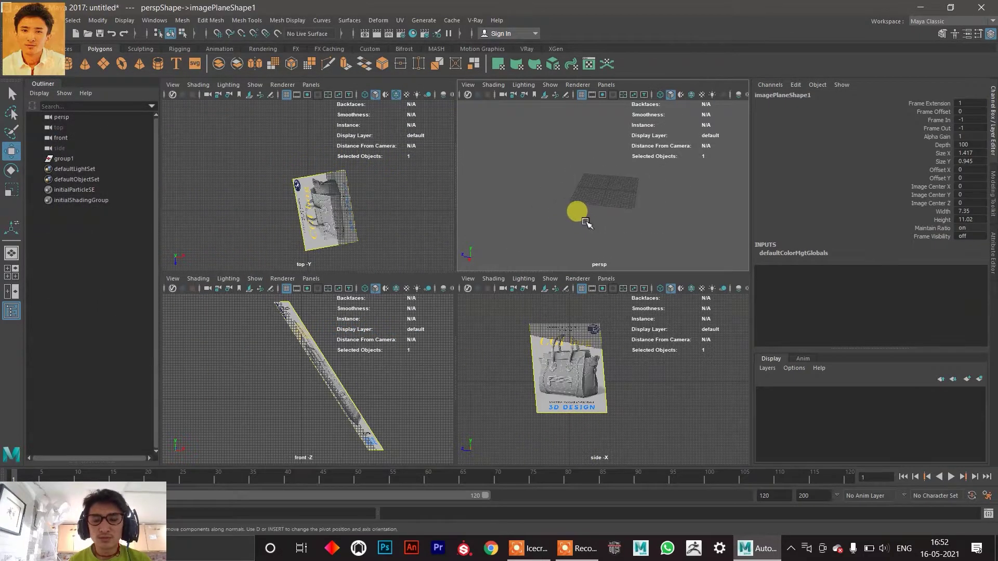
Show all object types in the perspective view and enlarge that view to fill the workspace.
{"action": "left_click", "coordinate": [546, 88]}
{"action": "left_click", "coordinate": [557, 114]}
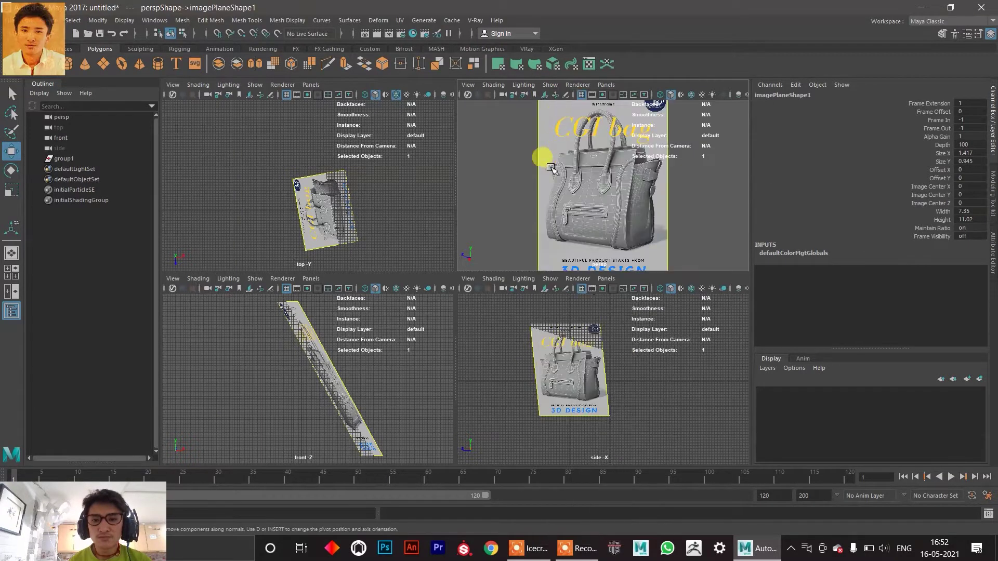
{"action": "scroll", "coordinate": [551, 169], "scroll_direction": "down", "scroll_amount": 3}
{"action": "scroll", "coordinate": [546, 179], "scroll_direction": "up", "scroll_amount": 2}
{"action": "left_click_drag", "start_coordinate": [553, 185], "coordinate": [579, 183], "text": "alt"}
{"action": "key", "text": "space"}
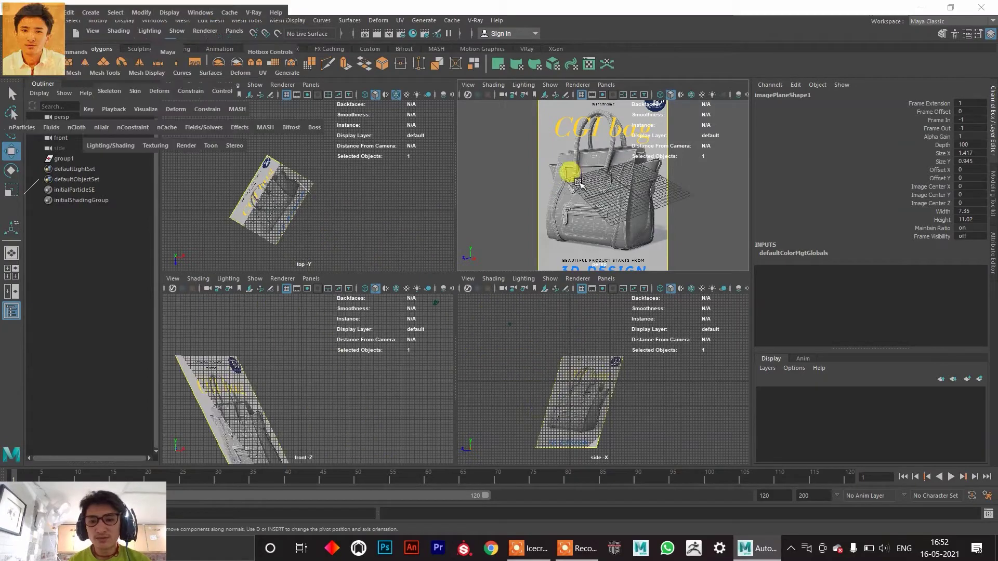
Select the bag image plane in the perspective view, delete it and return to the four-view layout.
{"action": "left_click_drag", "start_coordinate": [409, 233], "coordinate": [364, 209], "text": "alt"}
{"action": "left_click", "coordinate": [346, 209]}
{"action": "key", "text": "r"}
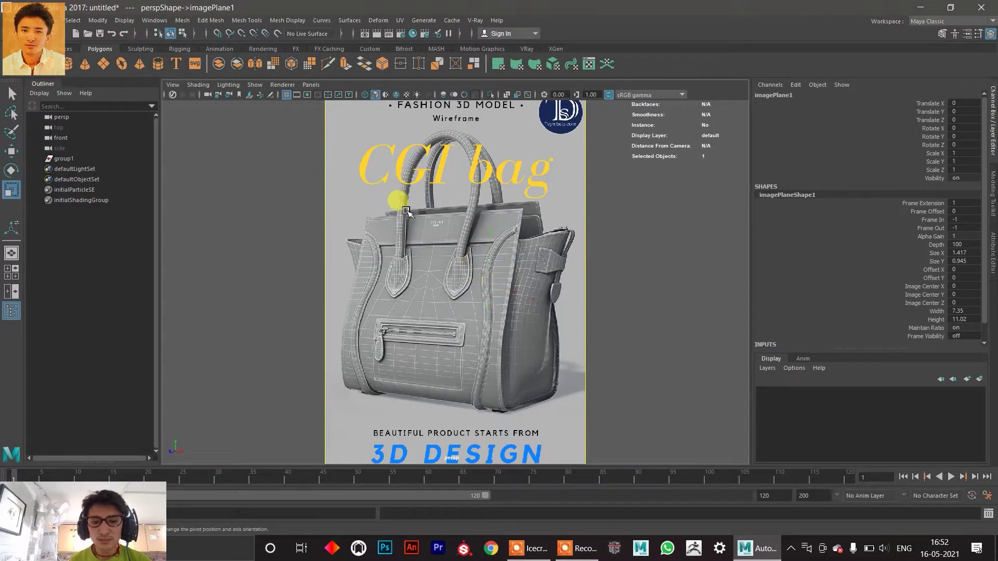
{"action": "key", "text": "w"}
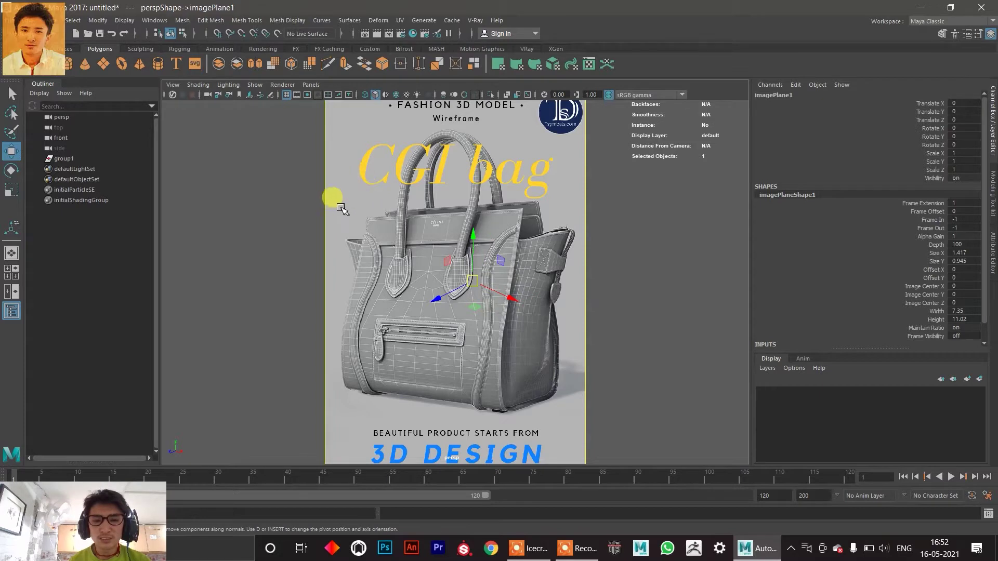
{"action": "mouse_move", "coordinate": [333, 239]}
{"action": "left_mouse_down", "text": "alt"}
{"action": "mouse_move", "coordinate": [370, 247]}
{"action": "mouse_move", "coordinate": [343, 246]}
{"action": "left_mouse_up", "text": "alt"}
{"action": "left_click_drag", "start_coordinate": [408, 226], "coordinate": [328, 265], "text": "alt"}
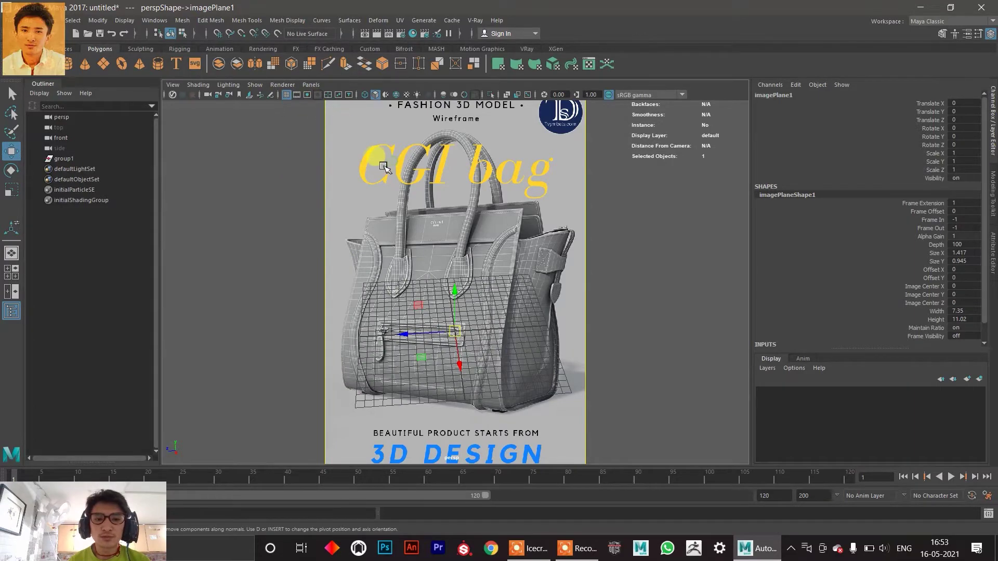
{"action": "key", "text": "Delete"}
{"action": "key", "text": "space"}
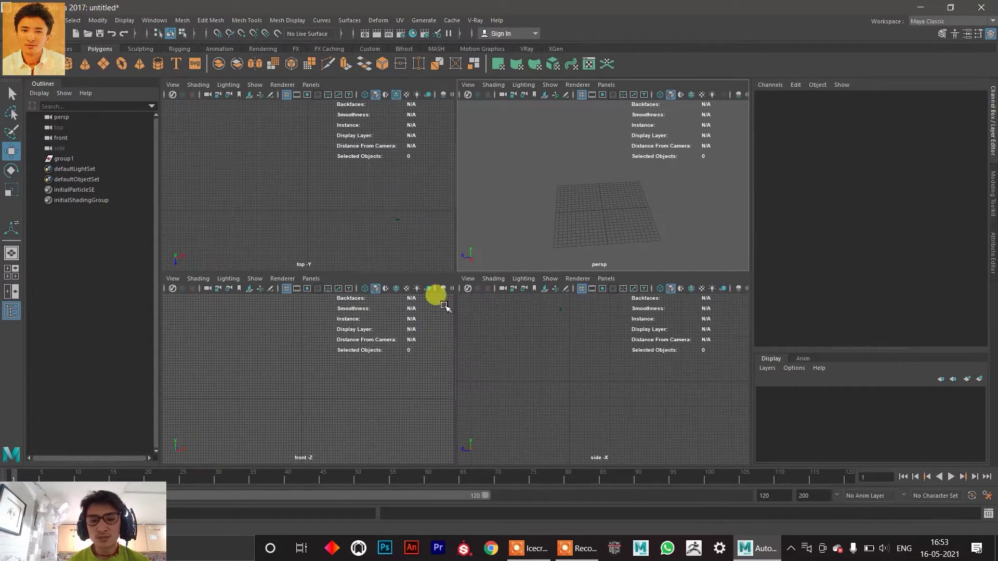
{"action": "key", "text": "space"}
{"action": "key", "text": "space"}
Import the red-bladed fan picture from the Pictures folder as an image plane in the front view.
{"action": "left_click", "coordinate": [172, 279]}
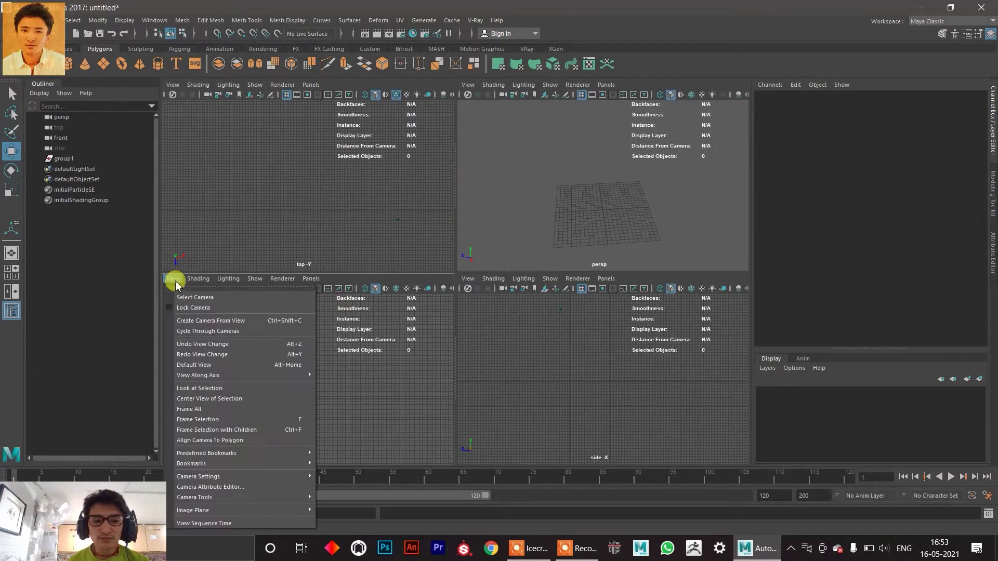
{"action": "mouse_move", "coordinate": [207, 510]}
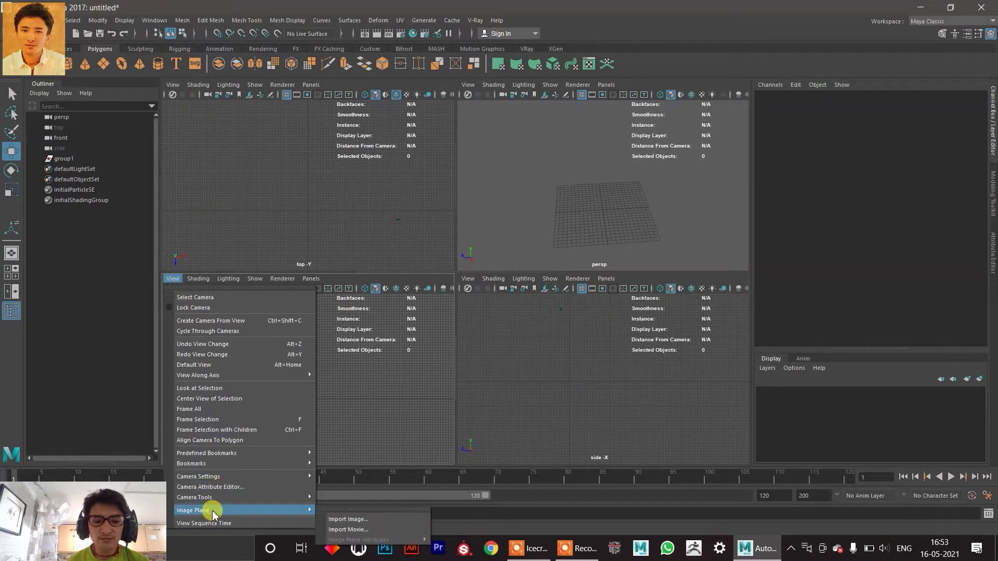
{"action": "left_click", "coordinate": [348, 519]}
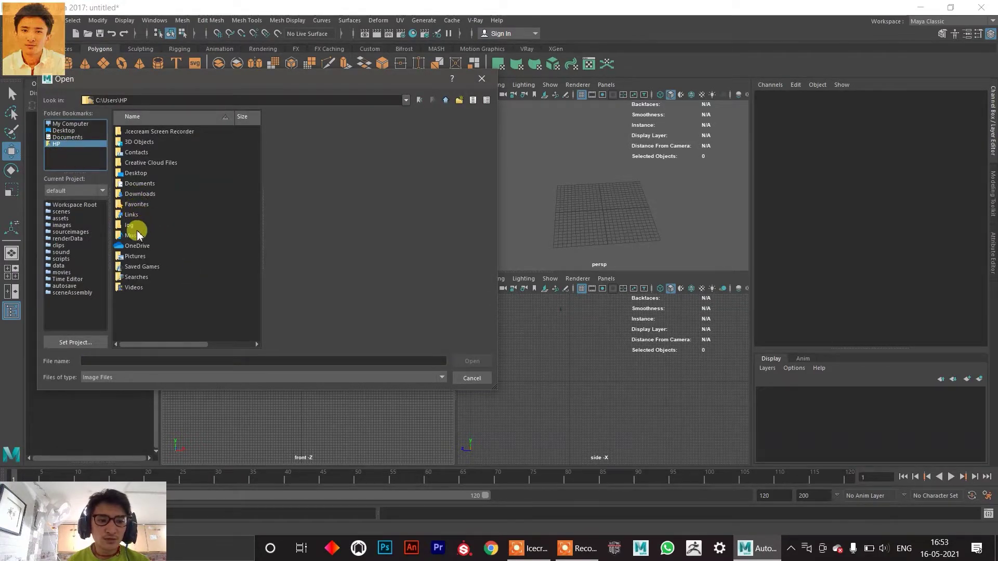
{"action": "double_click", "coordinate": [140, 255]}
{"action": "left_click", "coordinate": [143, 227]}
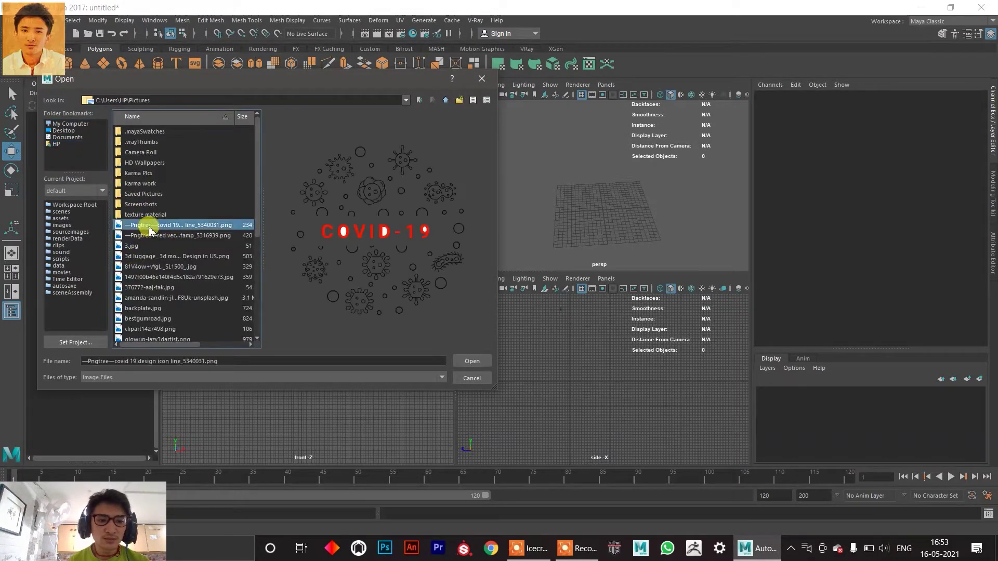
{"action": "key", "text": "Down"}
{"action": "key", "text": "Down"}
{"action": "key", "text": "Down"}
{"action": "key", "text": "Down"}
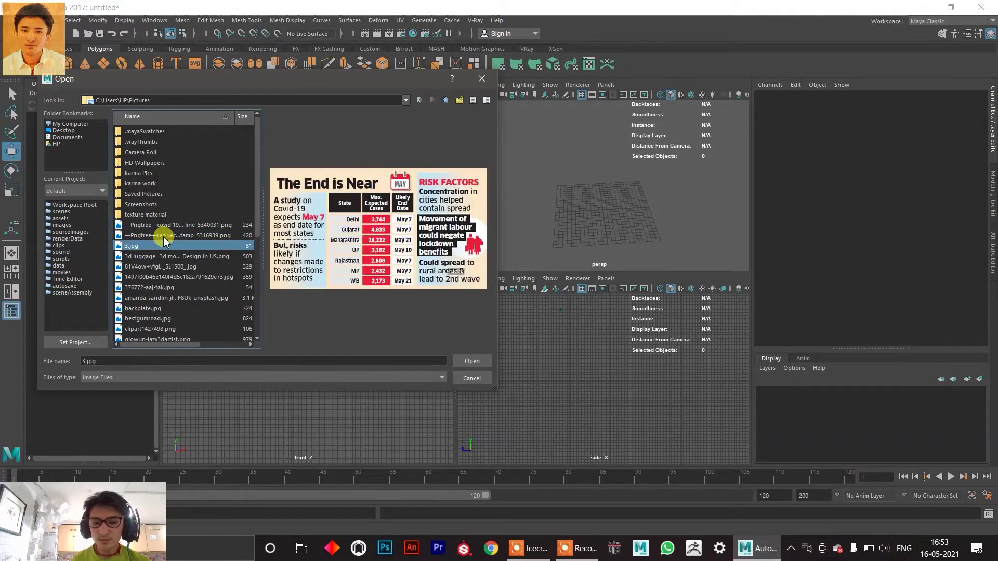
{"action": "key", "text": "Down"}
{"action": "key", "text": "Up"}
{"action": "key", "text": "Return"}
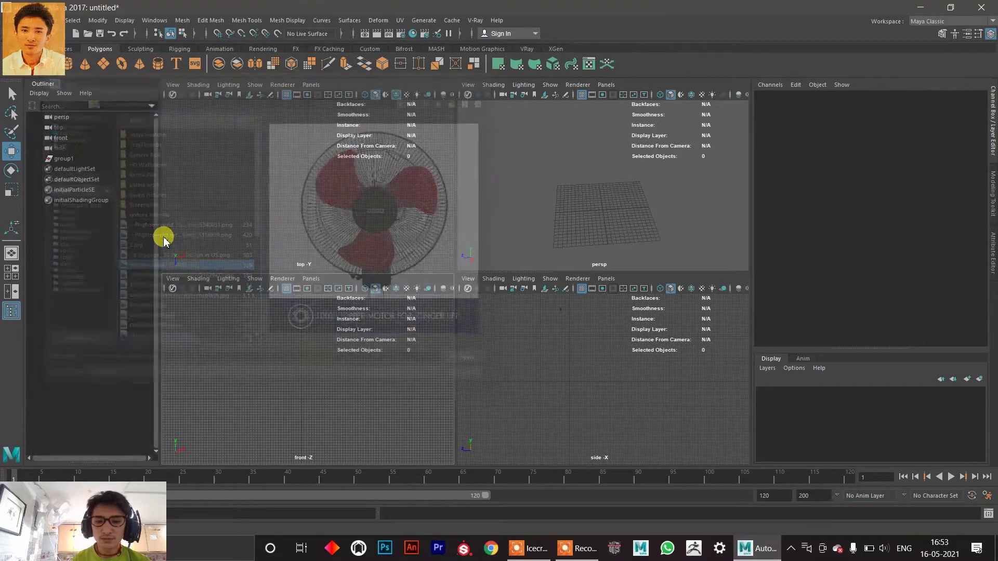
Enlarge the front view and try to edit the fan image plane's pivot with point snapping.
{"action": "key", "text": "space"}
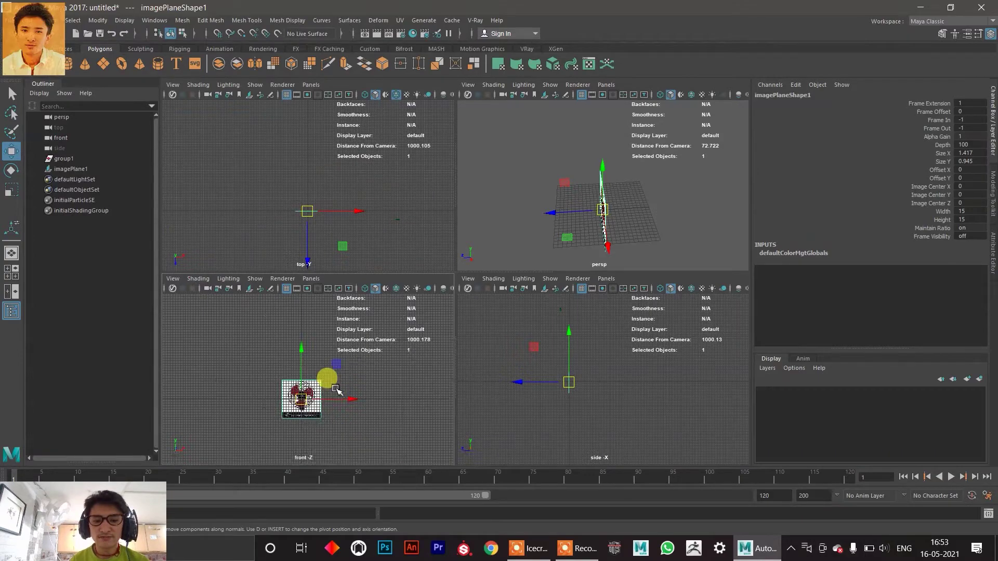
{"action": "scroll", "coordinate": [429, 352], "scroll_direction": "up", "scroll_amount": 8}
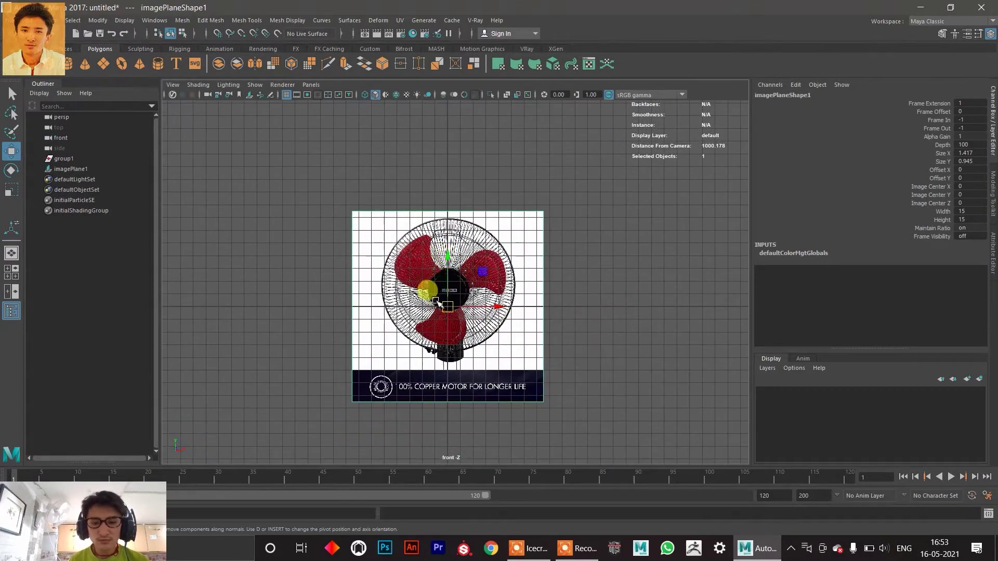
{"action": "scroll", "coordinate": [431, 309], "scroll_direction": "up", "scroll_amount": 1}
{"action": "key", "text": "d"}
{"action": "scroll", "coordinate": [450, 333], "scroll_direction": "down", "scroll_amount": 2}
{"action": "key", "text": "d"}
{"action": "key", "text": "d"}
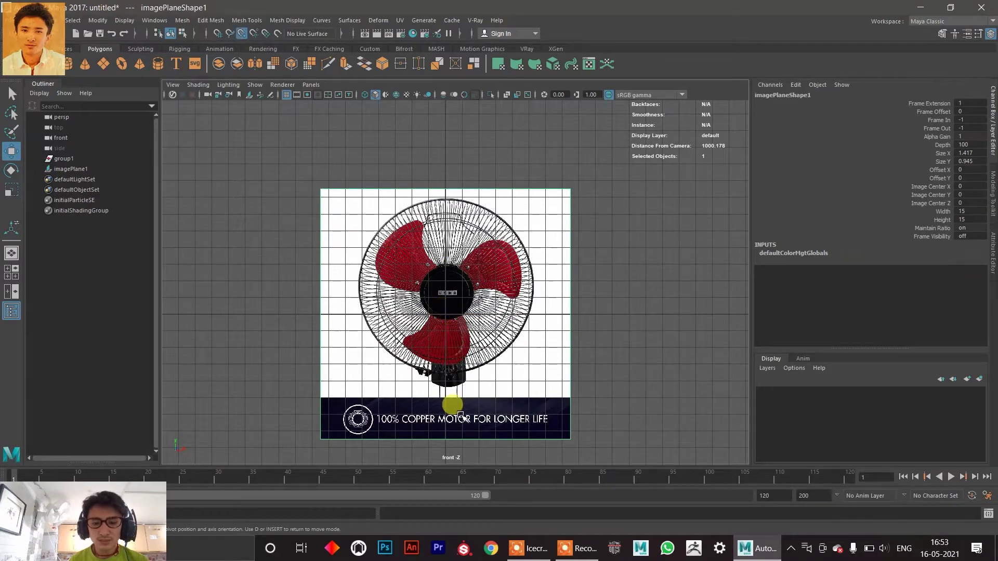
{"action": "scroll", "coordinate": [446, 432], "scroll_direction": "down", "scroll_amount": 4}
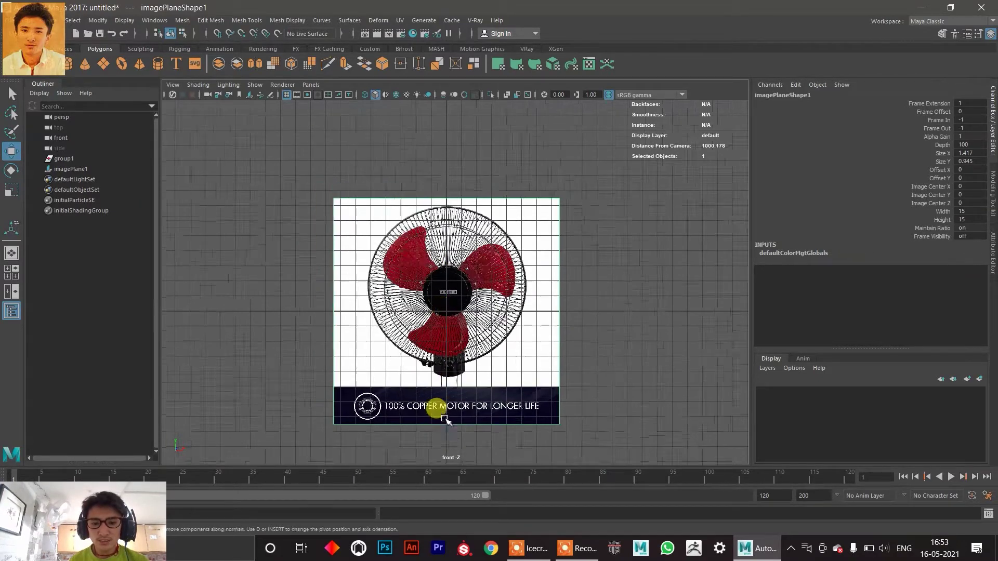
{"action": "key", "text": "v"}
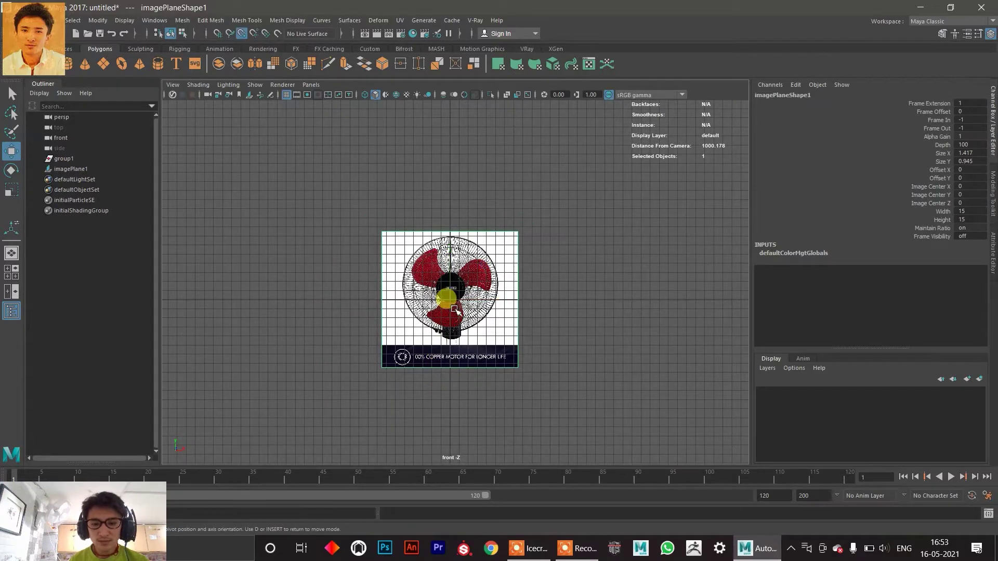
{"action": "key", "text": "d"}
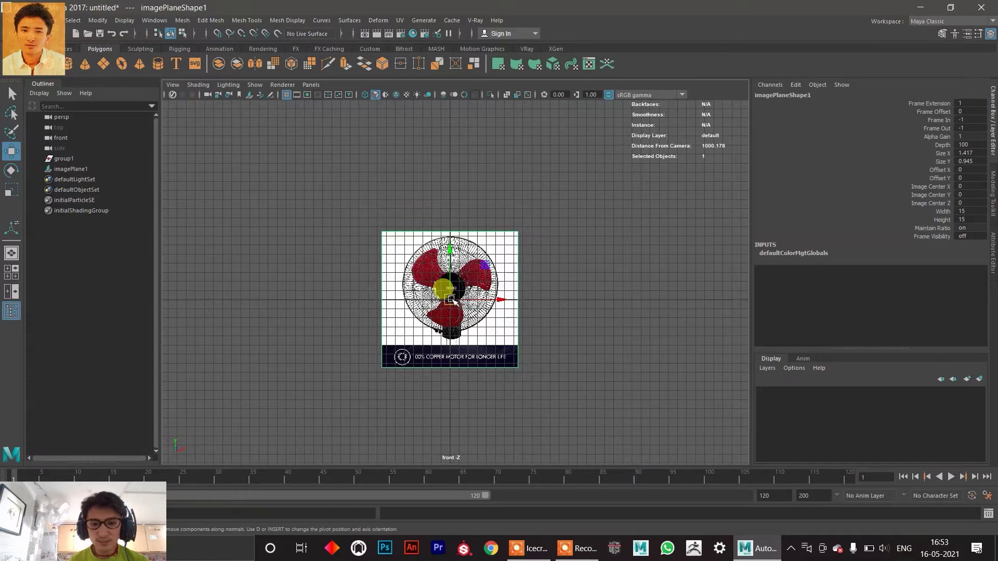
Enlarge the side view and try to edit the fan image plane's pivot there with point snapping.
{"action": "key", "text": "space"}
{"action": "key", "text": "space"}
{"action": "key", "text": "space"}
{"action": "key", "text": "space"}
{"action": "middle_click_drag", "start_coordinate": [470, 359], "coordinate": [412, 341], "text": "alt"}
{"action": "key", "text": "d"}
{"action": "key", "text": "v"}
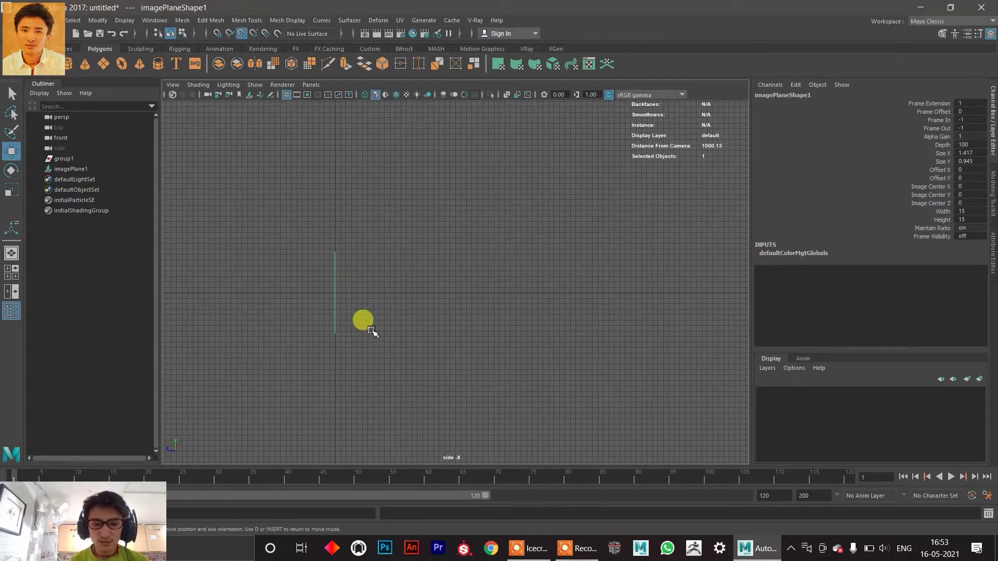
{"action": "scroll", "coordinate": [369, 248], "scroll_direction": "down", "scroll_amount": 2}
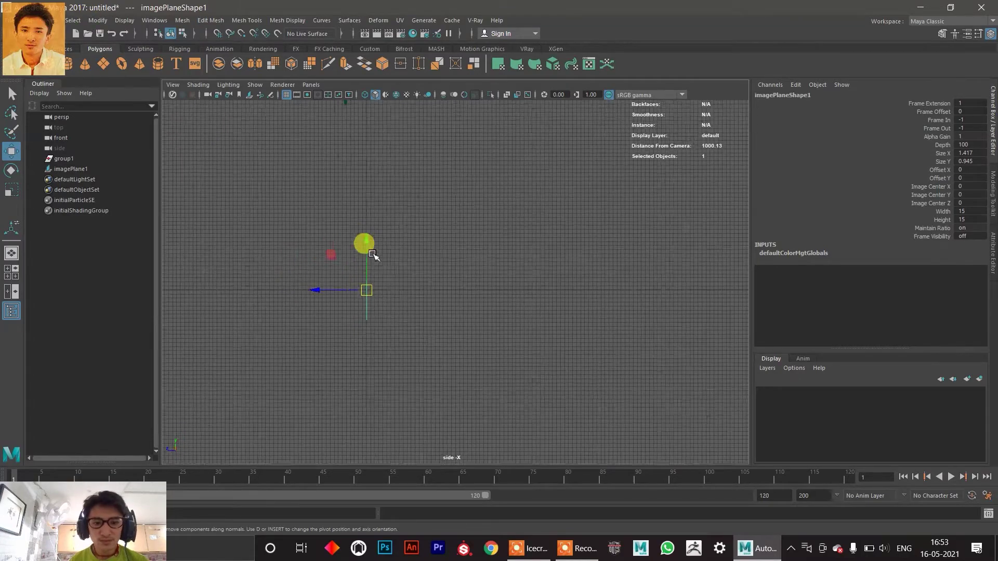
In the four-view layout, raise the fan image plane along Y and move it back along Z to the grid's rear edge.
{"action": "key", "text": "space"}
{"action": "scroll", "coordinate": [301, 355], "scroll_direction": "up", "scroll_amount": 4}
{"action": "left_click_drag", "start_coordinate": [302, 355], "coordinate": [323, 284]}
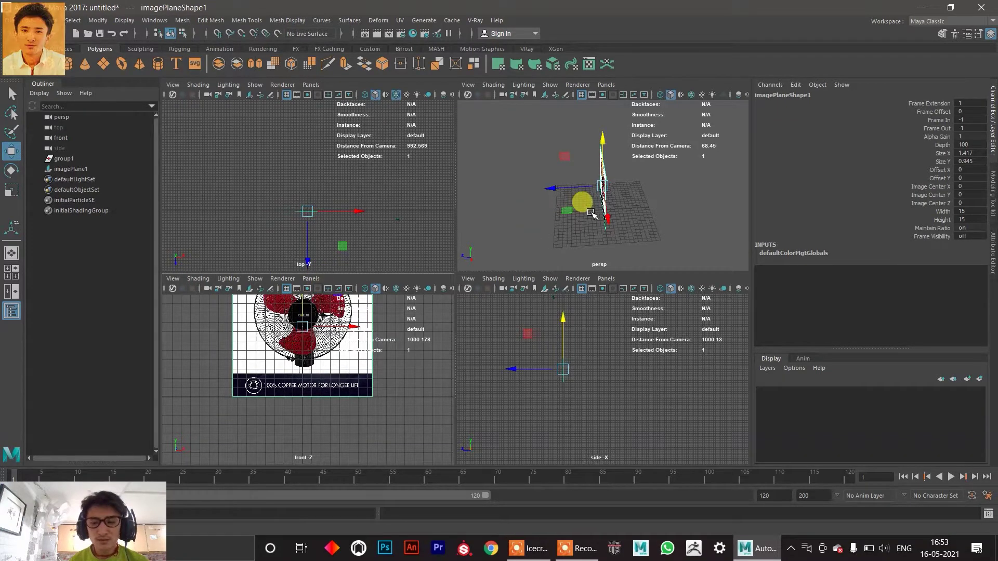
{"action": "left_click_drag", "start_coordinate": [577, 190], "coordinate": [630, 195]}
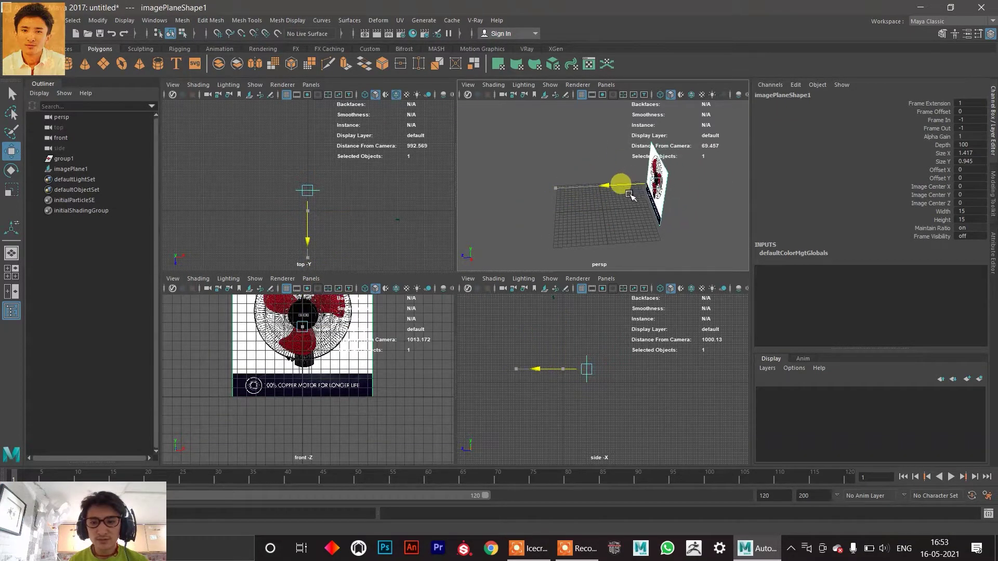
Examine the fan image plane's placement relative to the grid in the front and perspective views.
{"action": "left_click_drag", "start_coordinate": [564, 207], "coordinate": [600, 204], "text": "alt"}
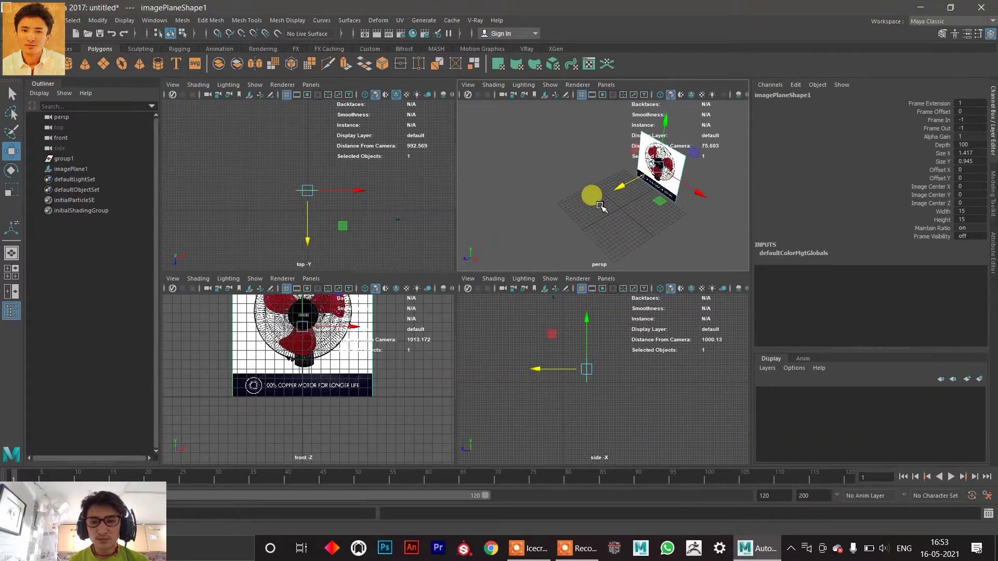
{"action": "scroll", "coordinate": [356, 343], "scroll_direction": "down", "scroll_amount": 4}
{"action": "scroll", "coordinate": [357, 343], "scroll_direction": "up", "scroll_amount": 2}
{"action": "scroll", "coordinate": [303, 362], "scroll_direction": "up", "scroll_amount": 4}
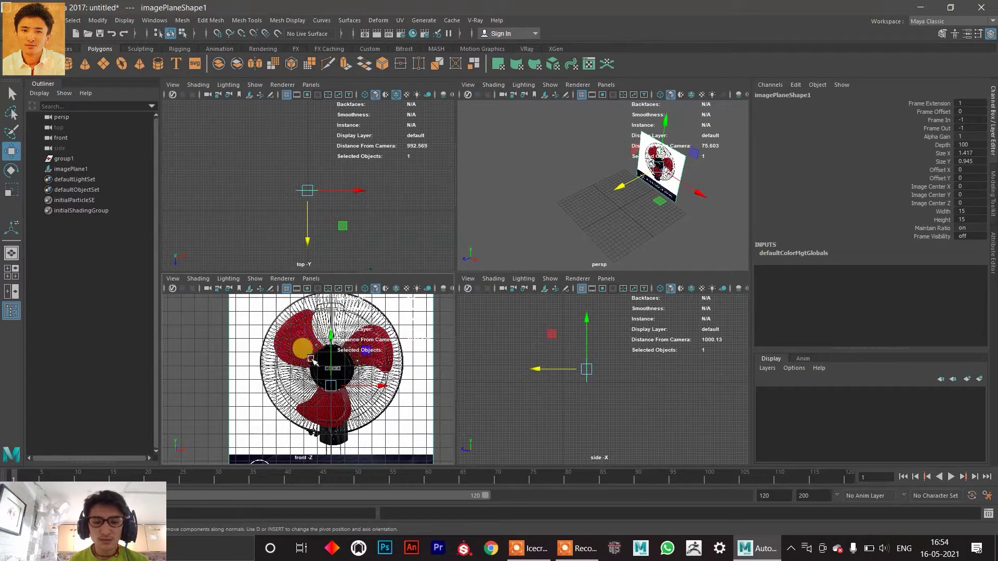
{"action": "scroll", "coordinate": [312, 359], "scroll_direction": "down", "scroll_amount": 4}
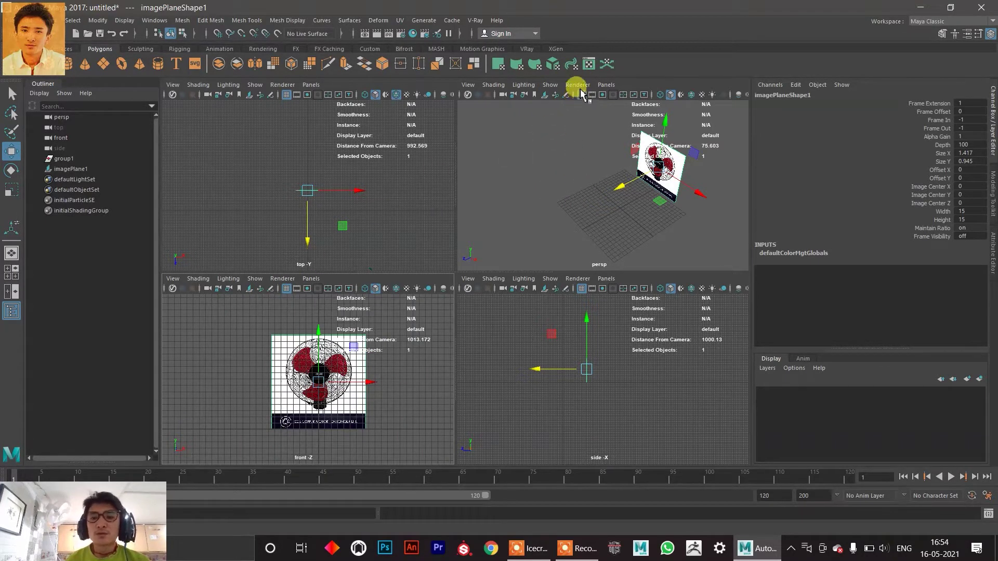
{"action": "left_click_drag", "start_coordinate": [600, 201], "coordinate": [570, 121], "text": "alt"}
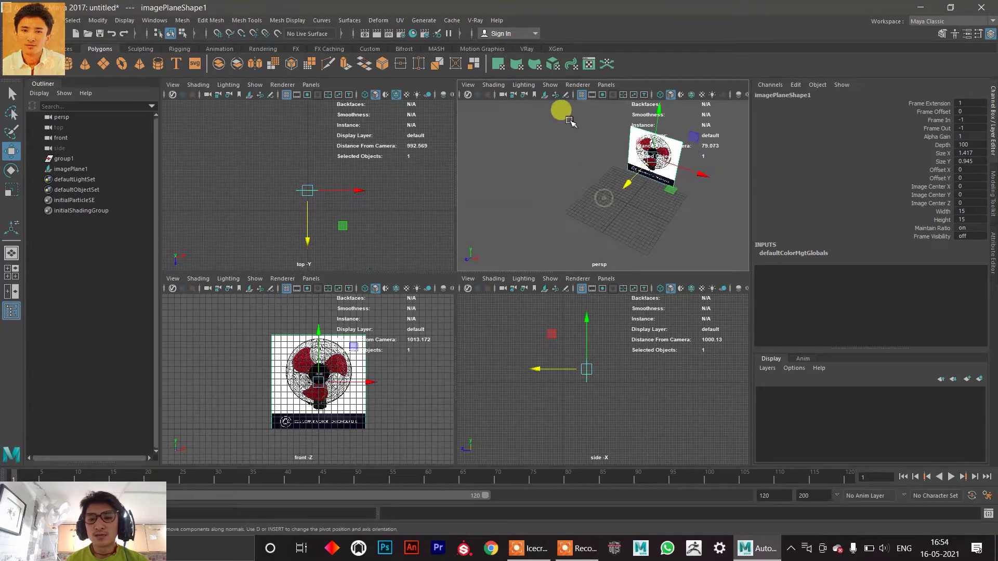
{"action": "scroll", "coordinate": [658, 168], "scroll_direction": "up", "scroll_amount": 4}
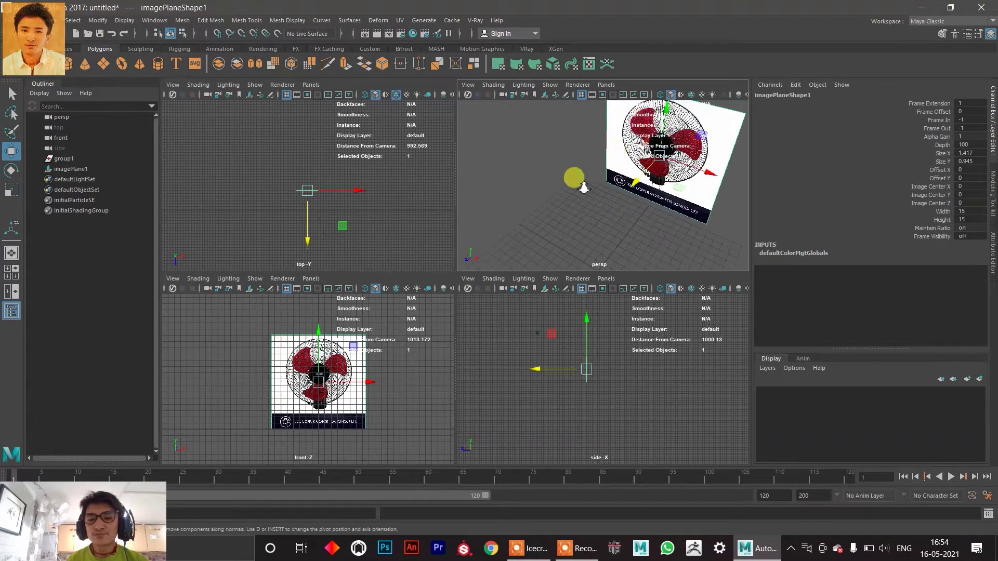
{"action": "scroll", "coordinate": [584, 188], "scroll_direction": "down", "scroll_amount": 5}
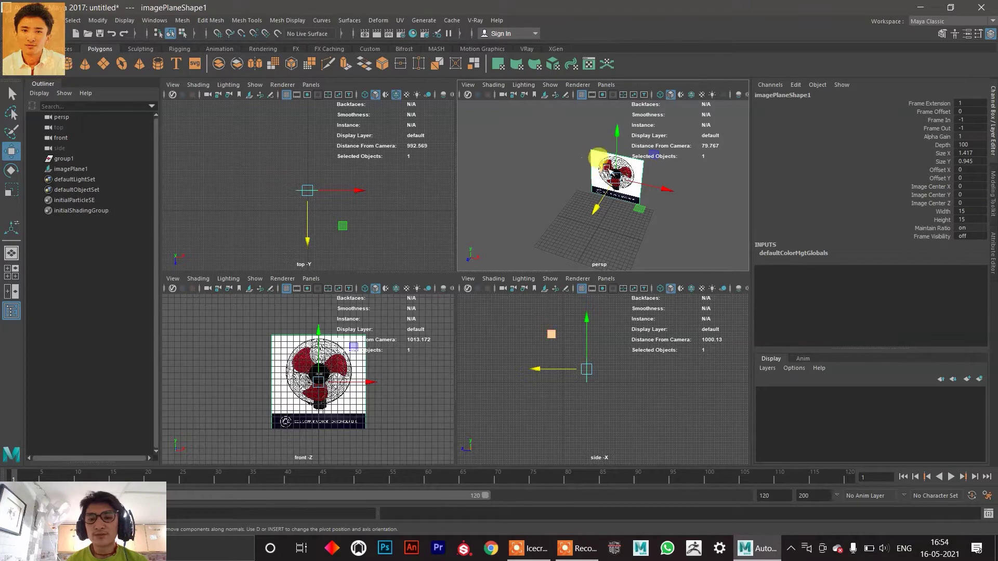
Hide every object type in the perspective view except polygons.
{"action": "left_click", "coordinate": [550, 84]}
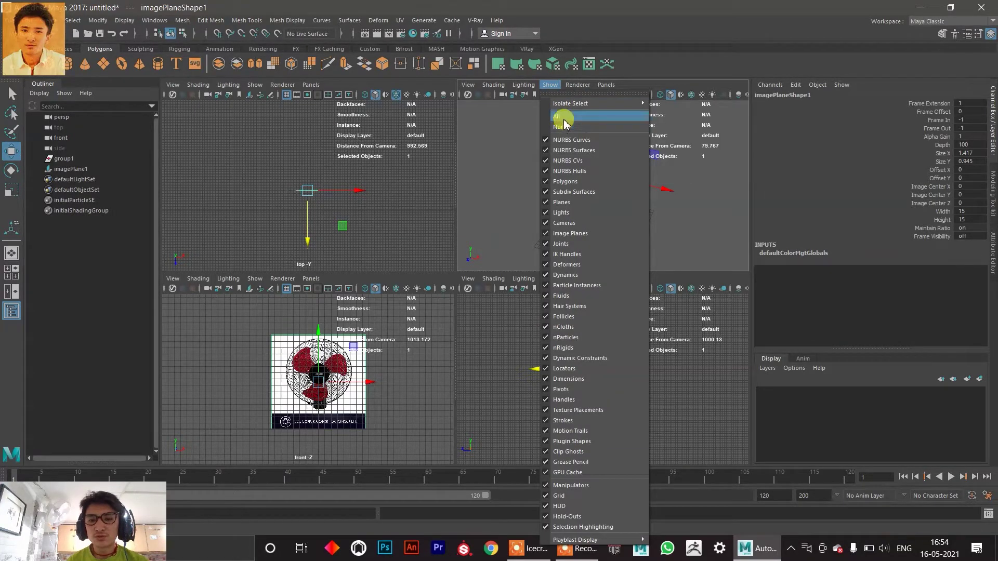
{"action": "left_click", "coordinate": [560, 126]}
{"action": "left_click", "coordinate": [550, 84]}
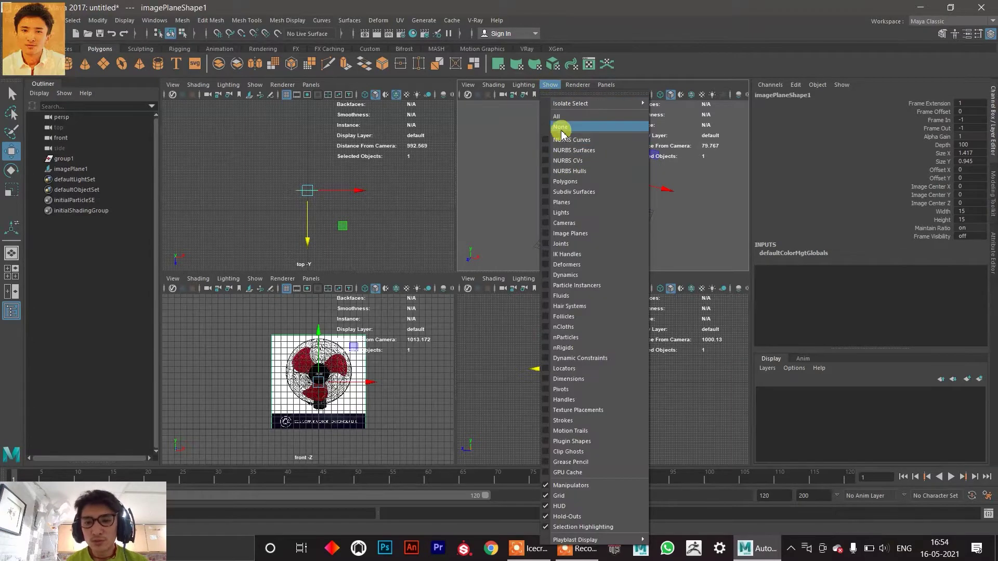
{"action": "left_click", "coordinate": [543, 181]}
{"action": "left_click", "coordinate": [550, 85]}
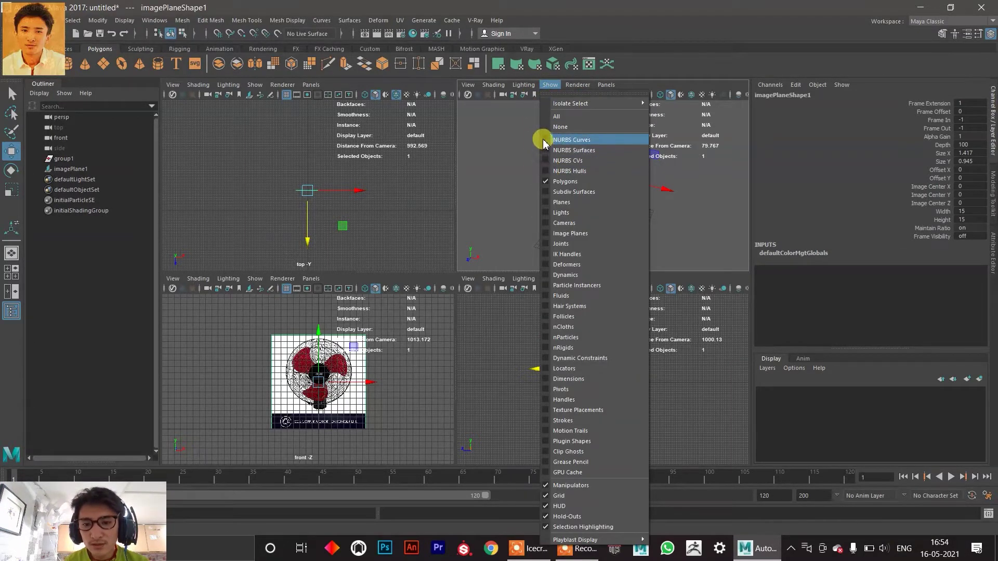
Turn on the display of NURBS surfaces, CVs and hulls in the perspective view.
{"action": "left_click", "coordinate": [543, 140]}
{"action": "left_click", "coordinate": [549, 177]}
{"action": "left_click", "coordinate": [545, 85]}
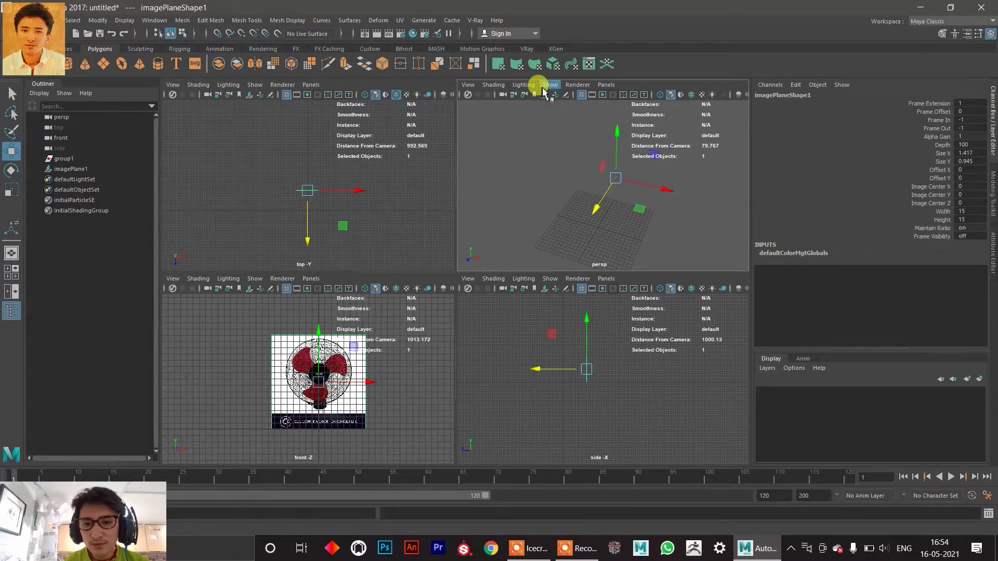
{"action": "left_click", "coordinate": [546, 161]}
{"action": "left_click", "coordinate": [550, 85]}
{"action": "left_click", "coordinate": [553, 98]}
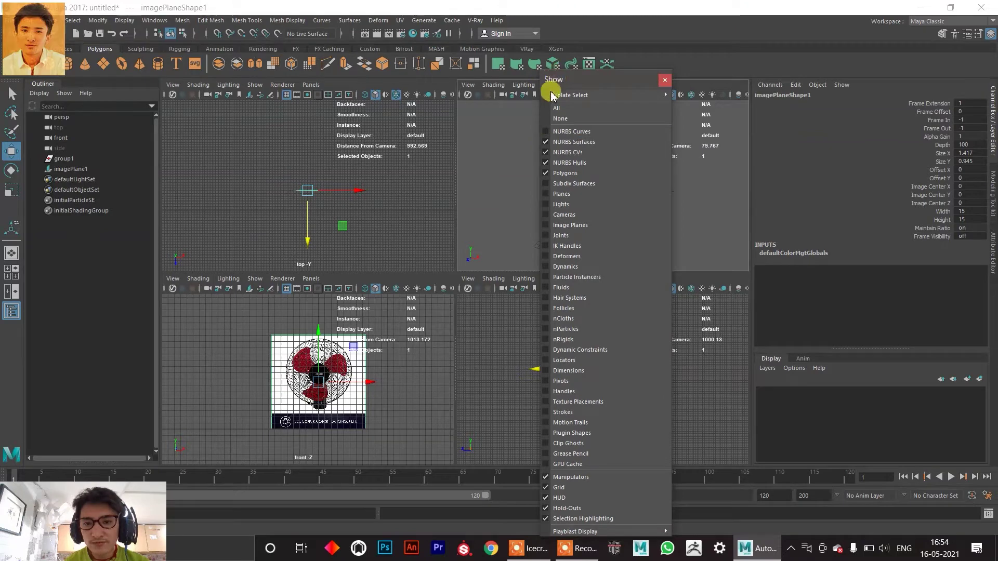
{"action": "left_click", "coordinate": [664, 80]}
{"action": "left_click", "coordinate": [550, 85]}
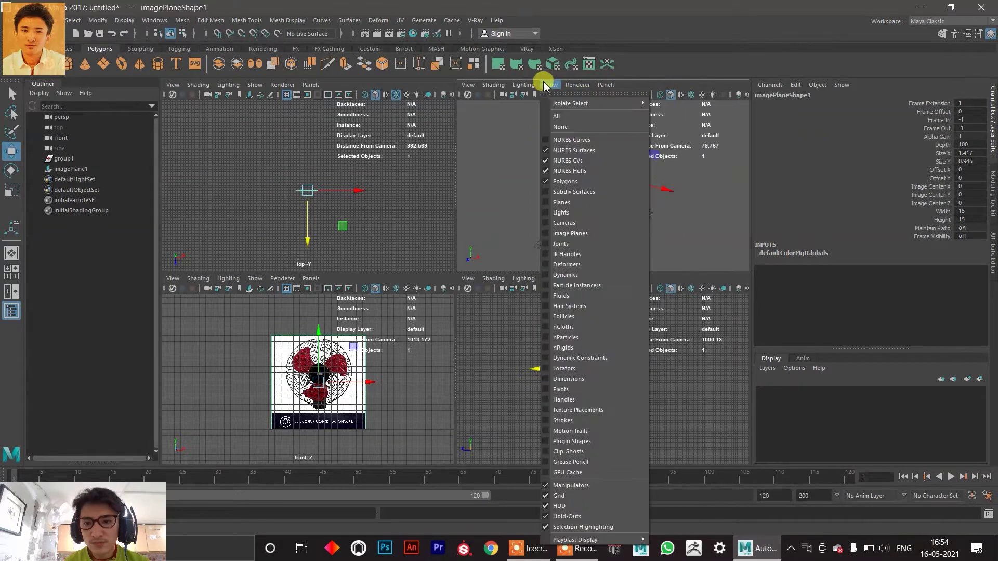
{"action": "left_click", "coordinate": [563, 153]}
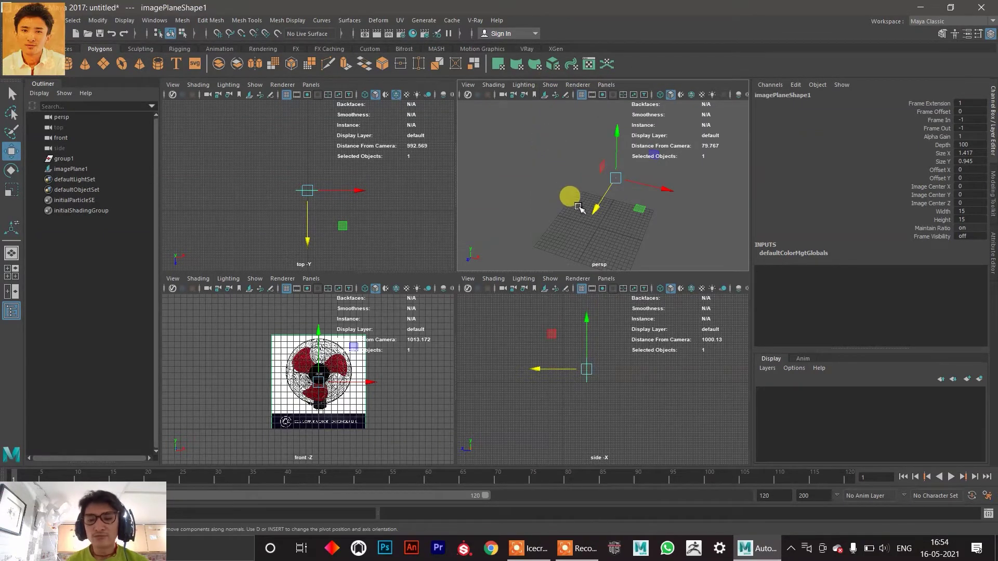
Select the fan image plane in the front view, hide that view's grid and frame the image in the enlarged view.
{"action": "left_click", "coordinate": [359, 350]}
{"action": "key", "text": "space"}
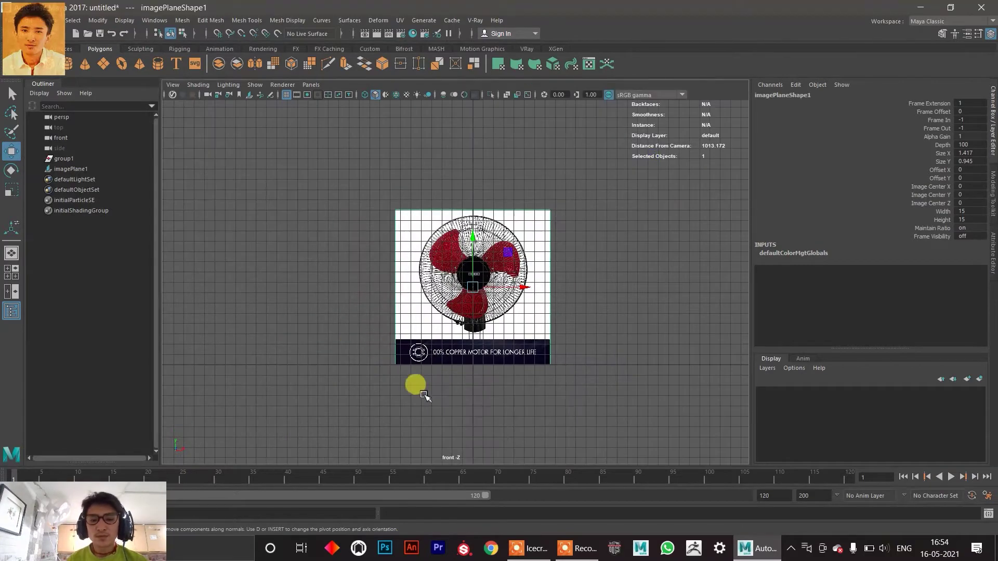
{"action": "left_click", "coordinate": [417, 364]}
{"action": "key", "text": "space"}
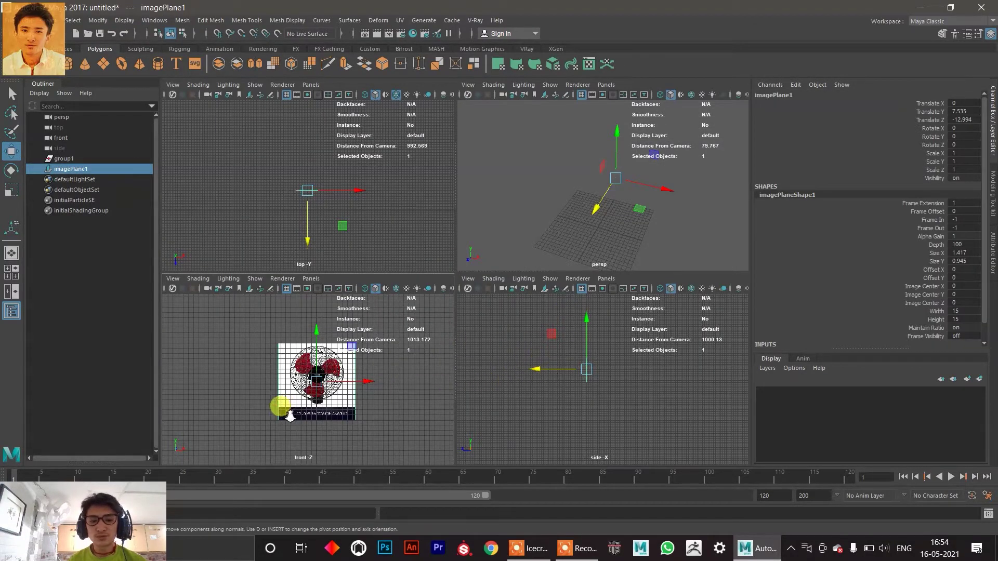
{"action": "scroll", "coordinate": [289, 400], "scroll_direction": "up", "scroll_amount": 10}
{"action": "key", "text": "space"}
{"action": "left_click", "coordinate": [286, 94]}
{"action": "key", "text": "f"}
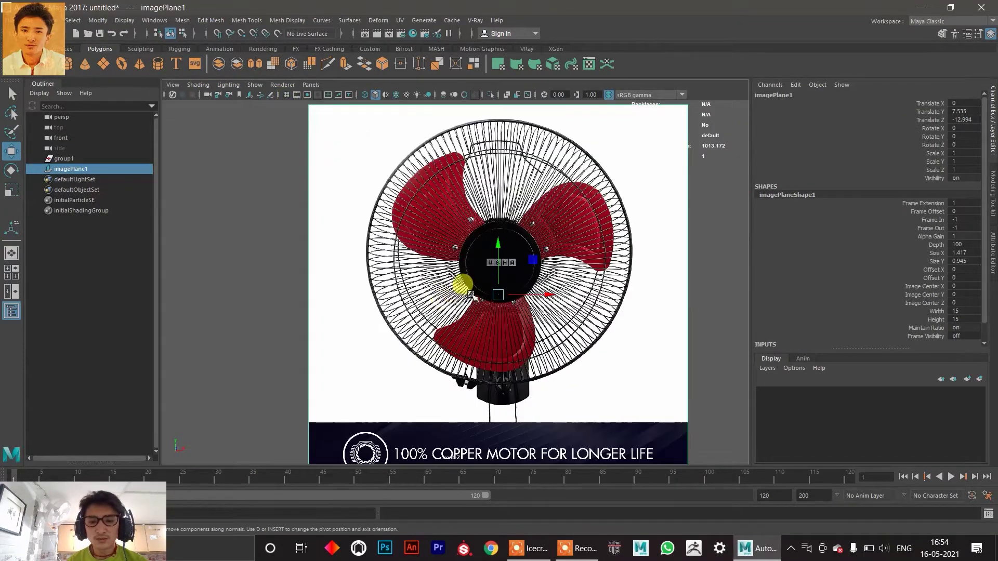
Create a polygon cylinder and raise it along Y to about 8.73, over the fan's hub in the front view.
{"action": "scroll", "coordinate": [457, 285], "scroll_direction": "up", "scroll_amount": 8}
{"action": "scroll", "coordinate": [436, 273], "scroll_direction": "up", "scroll_amount": 1}
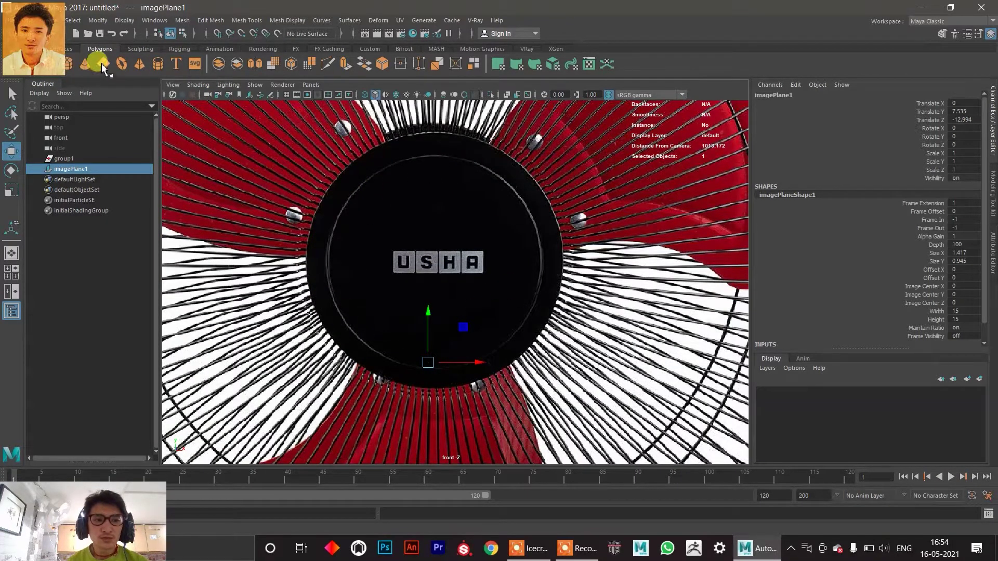
{"action": "left_click", "coordinate": [71, 67]}
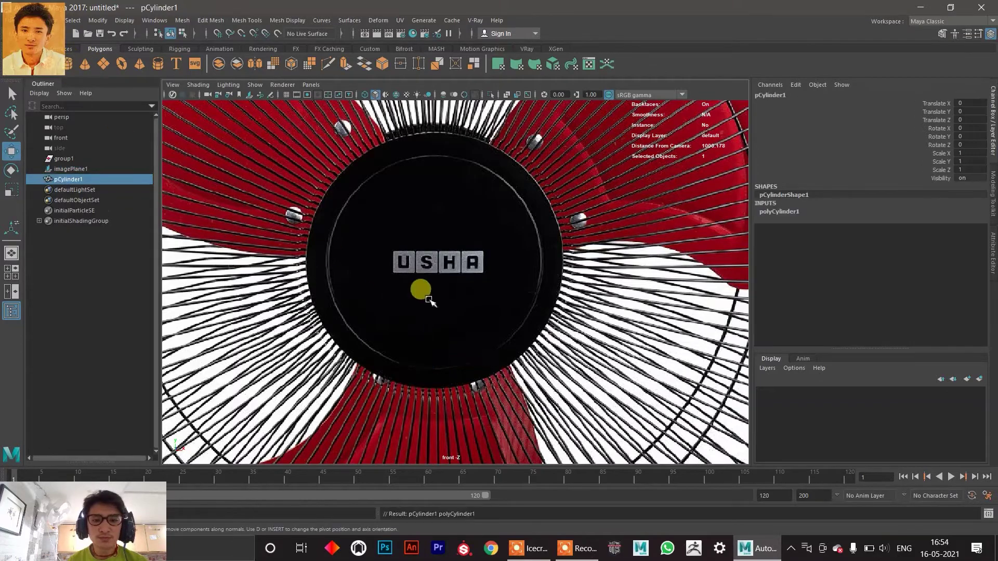
{"action": "scroll", "coordinate": [419, 289], "scroll_direction": "down", "scroll_amount": 6}
{"action": "left_click_drag", "start_coordinate": [451, 347], "coordinate": [442, 296]}
{"action": "scroll", "coordinate": [448, 260], "scroll_direction": "up", "scroll_amount": 5}
Set the cylinder's Rotate X to 90 and scale it uniformly to about 1.62 to match the fan's hub.
{"action": "key", "text": "e"}
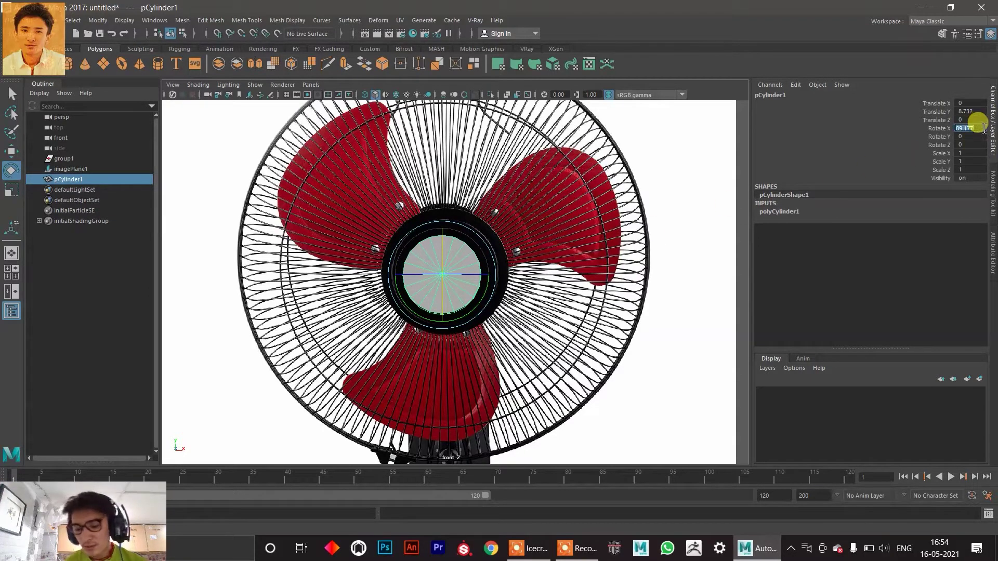
{"action": "type", "text": "90"}
{"action": "key", "text": "Return"}
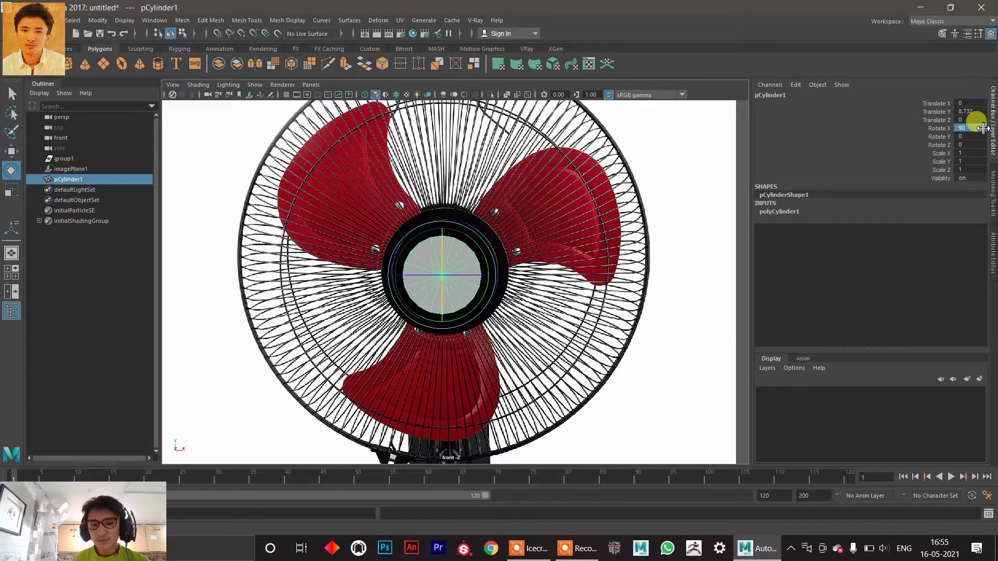
{"action": "key", "text": "r"}
{"action": "scroll", "coordinate": [452, 281], "scroll_direction": "up", "scroll_amount": 3}
{"action": "left_click_drag", "start_coordinate": [435, 274], "coordinate": [485, 261]}
Check the cylinder in the side view and move it along X to about 4.9 in the enlarged perspective view.
{"action": "key", "text": "w"}
{"action": "key", "text": "space"}
{"action": "key", "text": "space"}
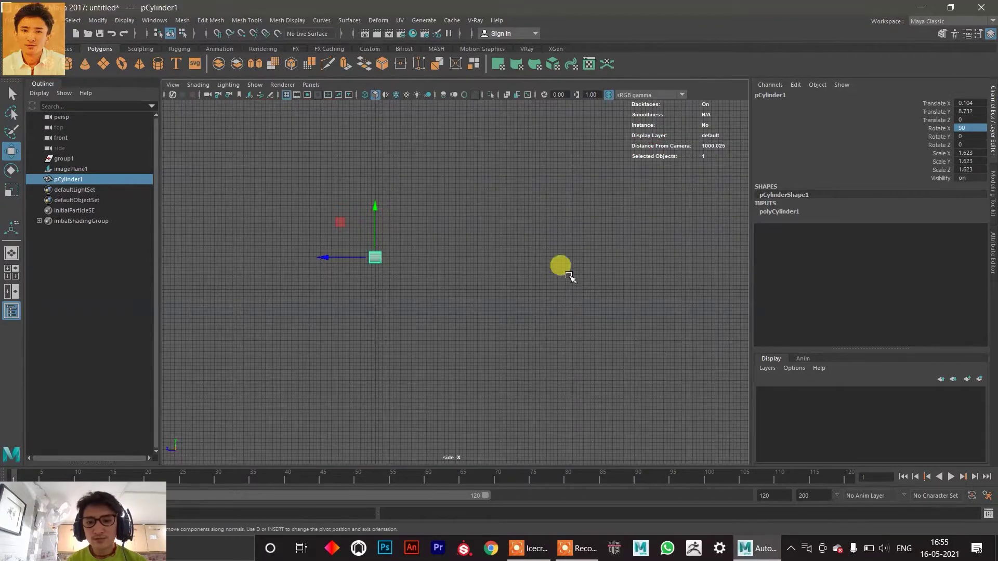
{"action": "key", "text": "space"}
{"action": "key", "text": "space"}
{"action": "key", "text": "space"}
{"action": "key", "text": "space"}
{"action": "left_click_drag", "start_coordinate": [428, 300], "coordinate": [488, 262]}
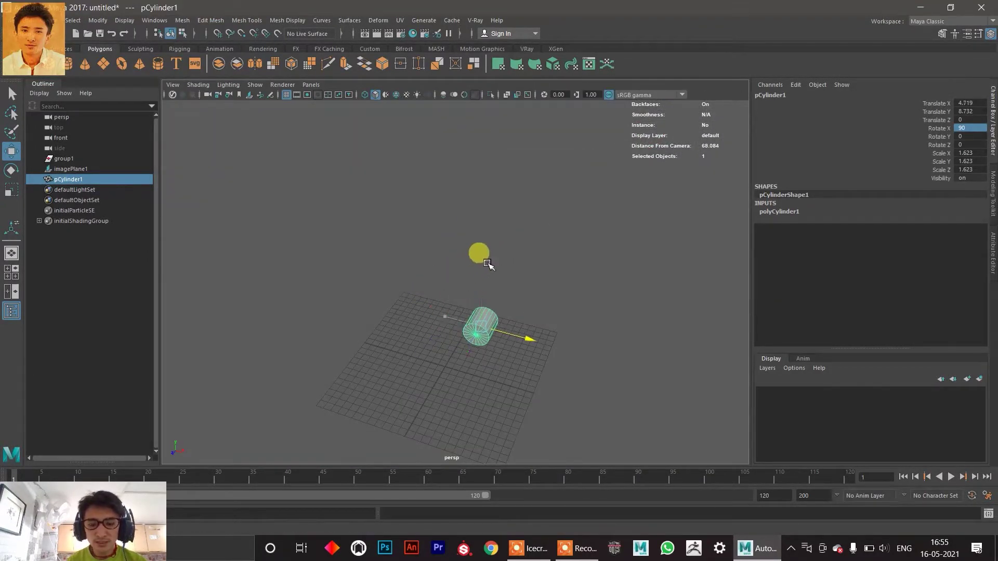
Stand the cylinder upright by setting its Rotate X to 0.
{"action": "key", "text": "e"}
{"action": "scroll", "coordinate": [480, 310], "scroll_direction": "up", "scroll_amount": 5}
{"action": "middle_click_drag", "start_coordinate": [472, 310], "coordinate": [408, 234], "text": "alt"}
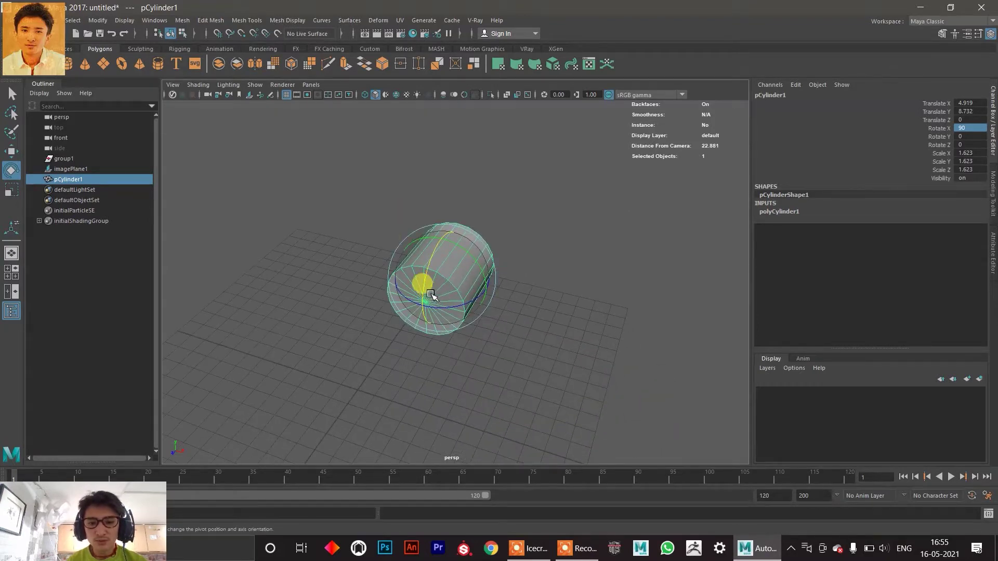
{"action": "left_click_drag", "start_coordinate": [424, 283], "coordinate": [460, 234]}
{"action": "left_click", "coordinate": [969, 127]}
{"action": "double_click", "coordinate": [978, 130]}
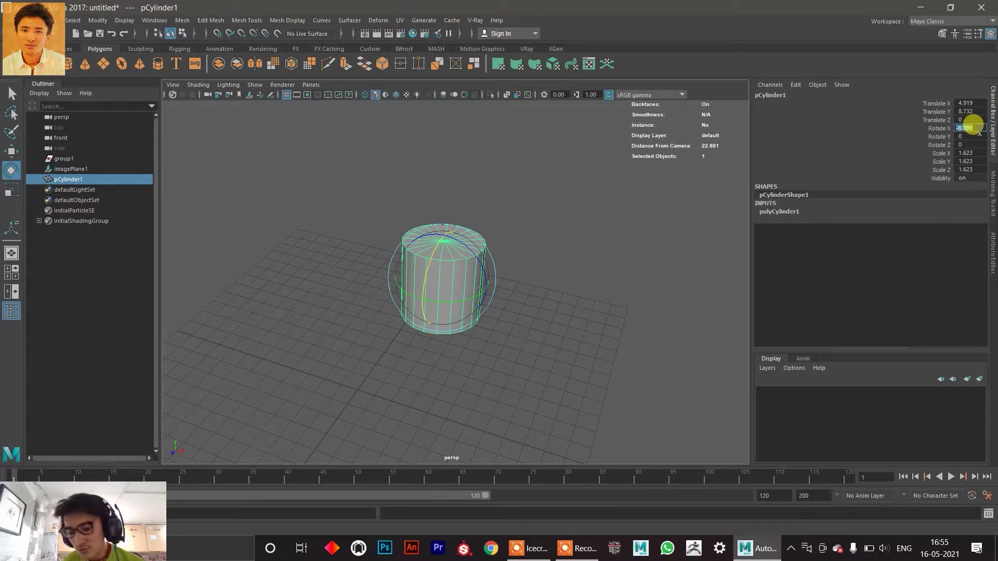
{"action": "type", "text": "0"}
{"action": "key", "text": "Return"}
Flatten the cylinder into a thin disc by scaling it along Y to about 0.033.
{"action": "key", "text": "w"}
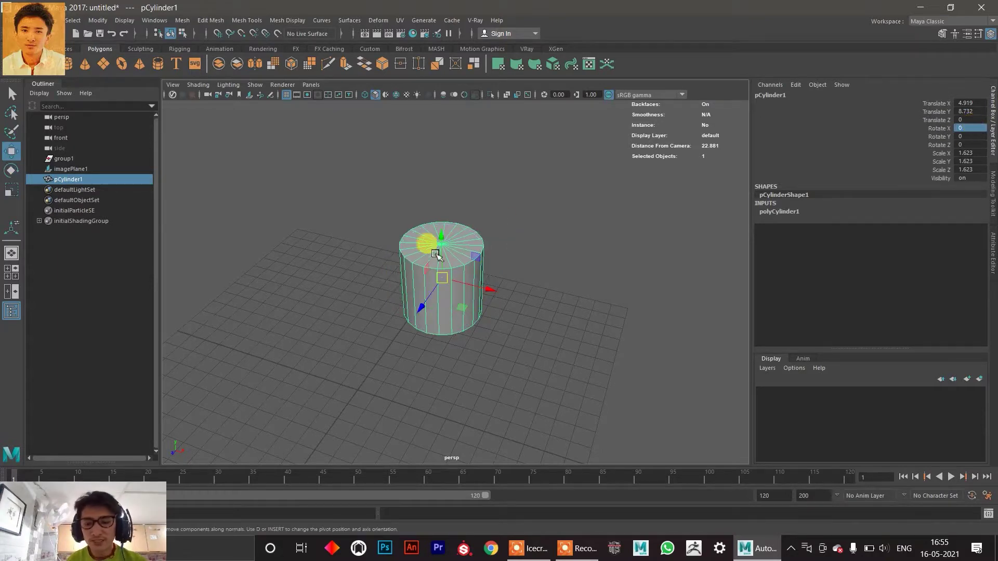
{"action": "left_click_drag", "start_coordinate": [432, 271], "coordinate": [440, 247], "text": "alt"}
{"action": "key", "text": "r"}
{"action": "key", "text": "w"}
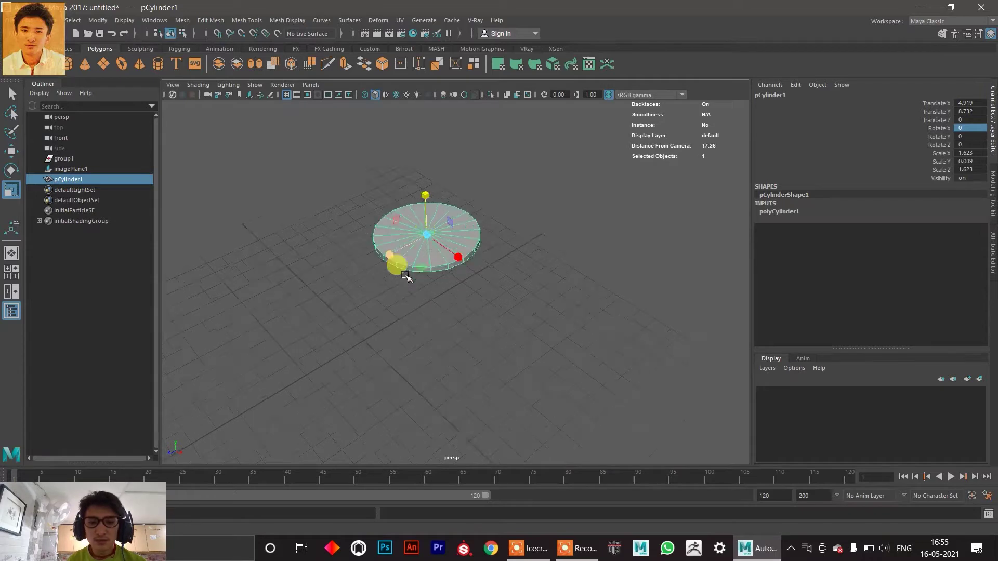
{"action": "scroll", "coordinate": [415, 221], "scroll_direction": "up", "scroll_amount": 5}
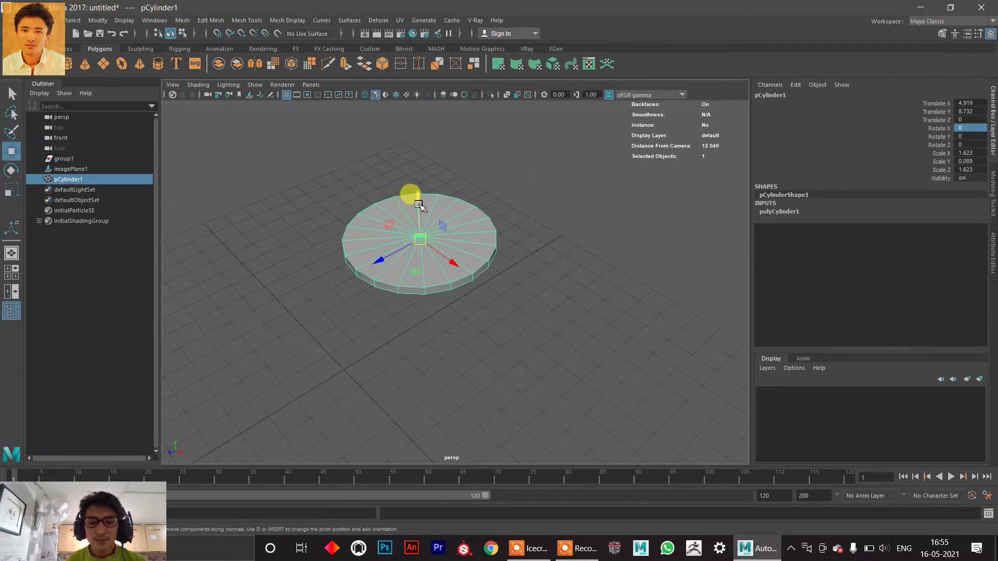
{"action": "key", "text": "r"}
{"action": "left_click_drag", "start_coordinate": [419, 204], "coordinate": [419, 207]}
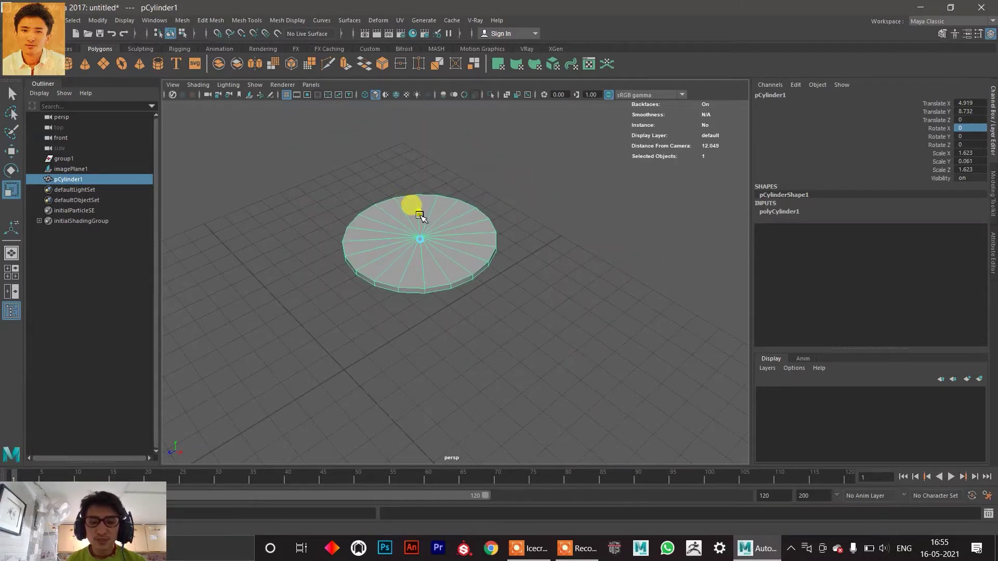
{"action": "left_click_drag", "start_coordinate": [387, 247], "coordinate": [394, 237], "text": "alt"}
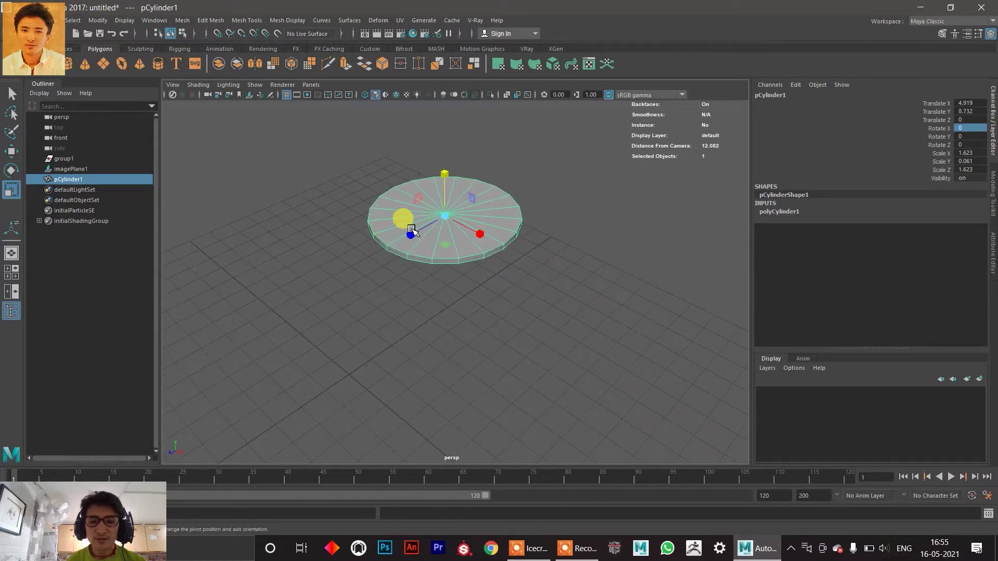
{"action": "scroll", "coordinate": [413, 228], "scroll_direction": "up", "scroll_amount": 3}
{"action": "middle_click_drag", "start_coordinate": [410, 230], "coordinate": [401, 252], "text": "alt"}
{"action": "left_click_drag", "start_coordinate": [422, 187], "coordinate": [422, 207]}
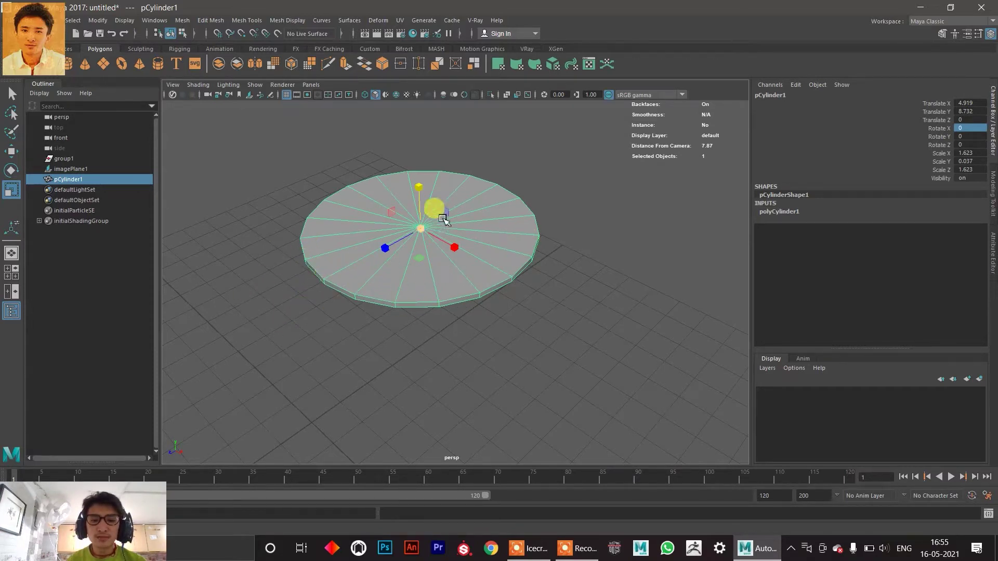
{"action": "left_click_drag", "start_coordinate": [419, 189], "coordinate": [420, 203]}
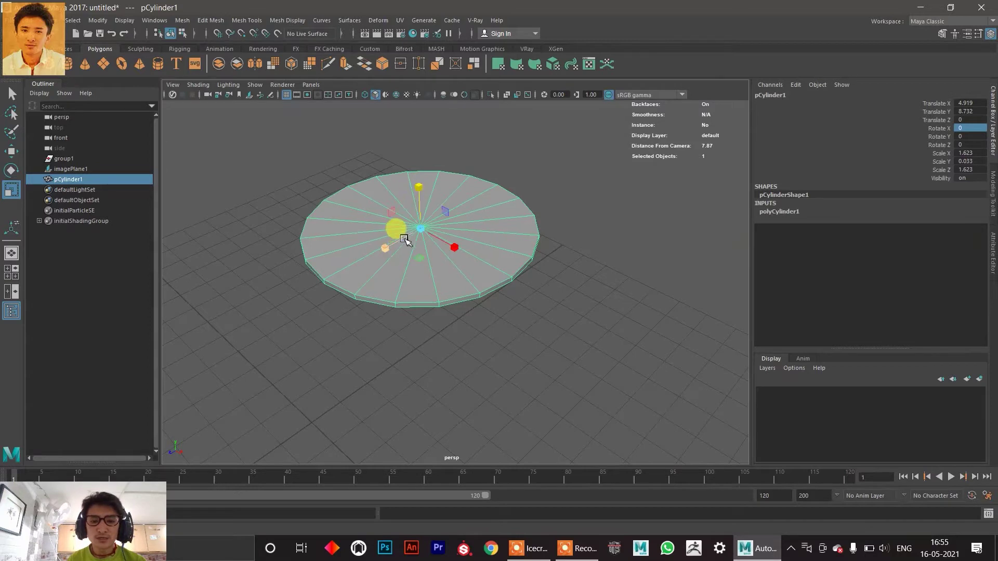
{"action": "left_click", "coordinate": [404, 243]}
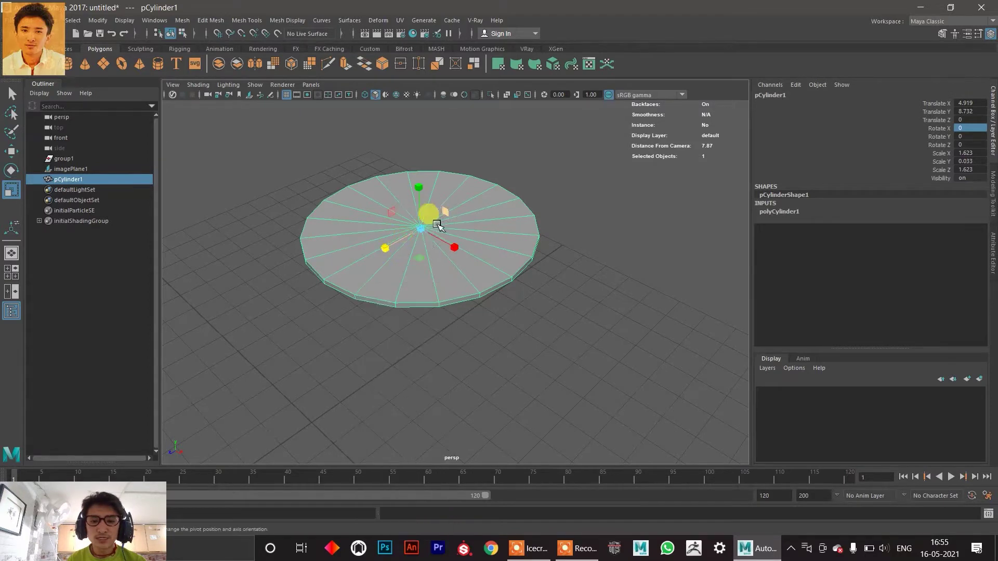
Set the disc's Subdivisions Axis to 39 in its polyCylinder1 inputs.
{"action": "double_click", "coordinate": [767, 211]}
{"action": "left_click", "coordinate": [931, 237]}
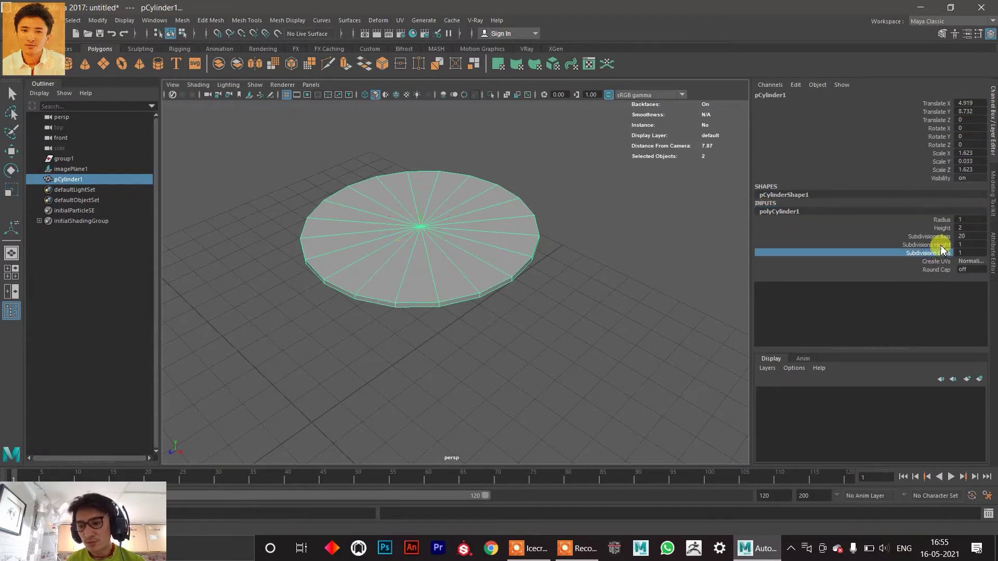
{"action": "middle_click_drag", "start_coordinate": [878, 247], "coordinate": [769, 208]}
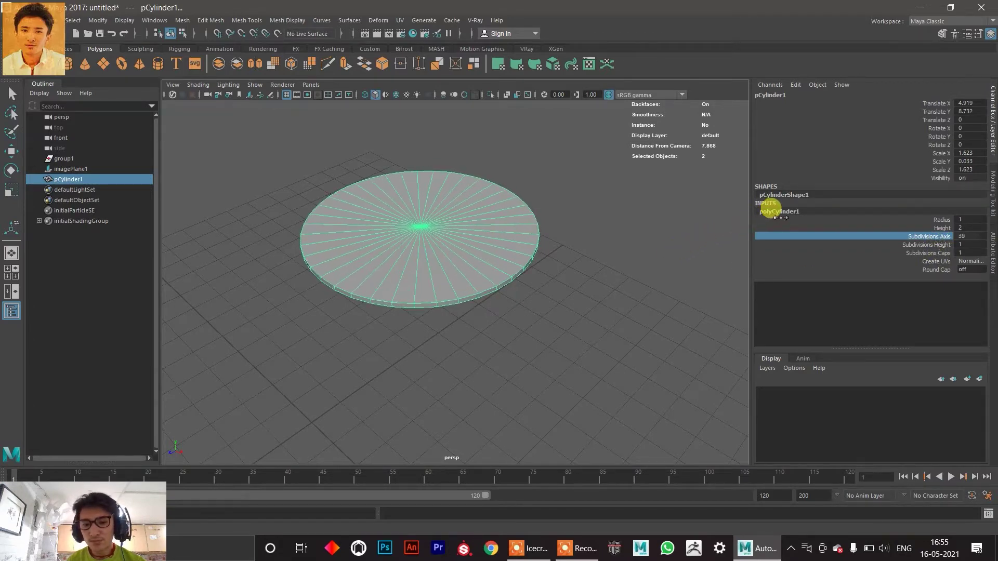
{"action": "key", "text": "w"}
{"action": "left_click", "coordinate": [510, 321]}
{"action": "left_click", "coordinate": [439, 258]}
Reselect the disc and reopen its polyCylinder1 inputs to review the subdivision settings.
{"action": "left_click", "coordinate": [771, 214]}
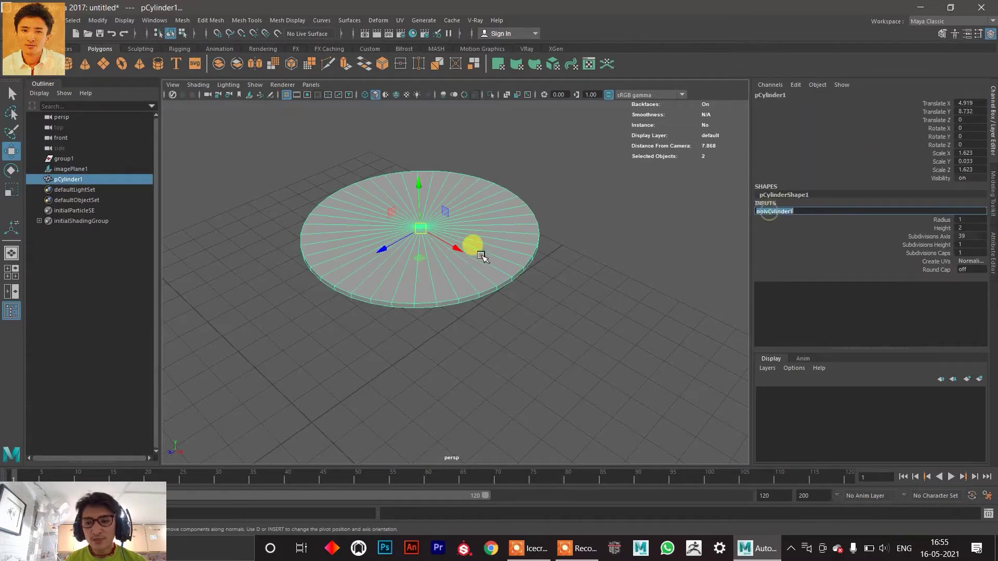
{"action": "left_click", "coordinate": [517, 252]}
{"action": "left_click", "coordinate": [576, 244]}
{"action": "left_click", "coordinate": [509, 269]}
{"action": "scroll", "coordinate": [449, 292], "scroll_direction": "up", "scroll_amount": 3}
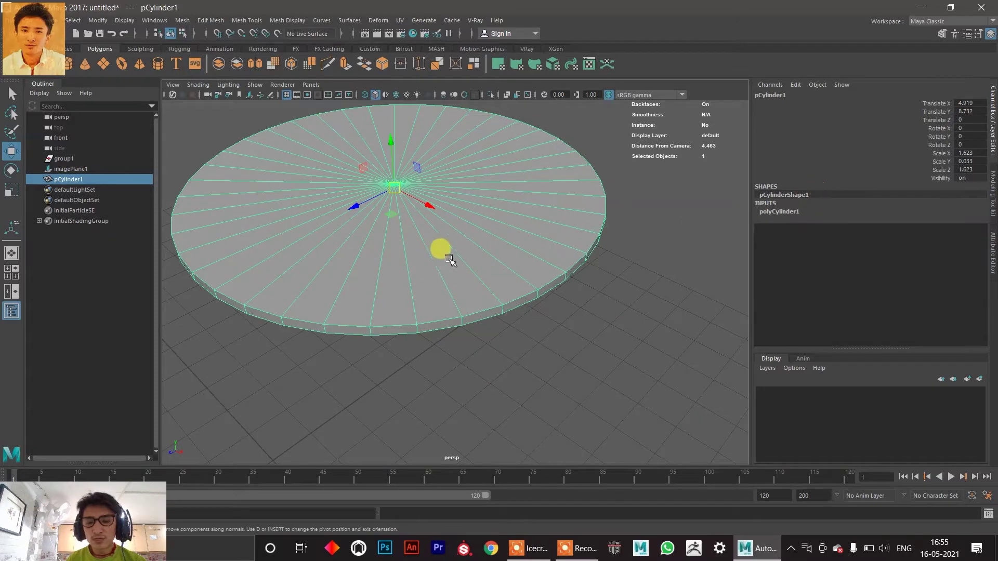
{"action": "left_click", "coordinate": [778, 213]}
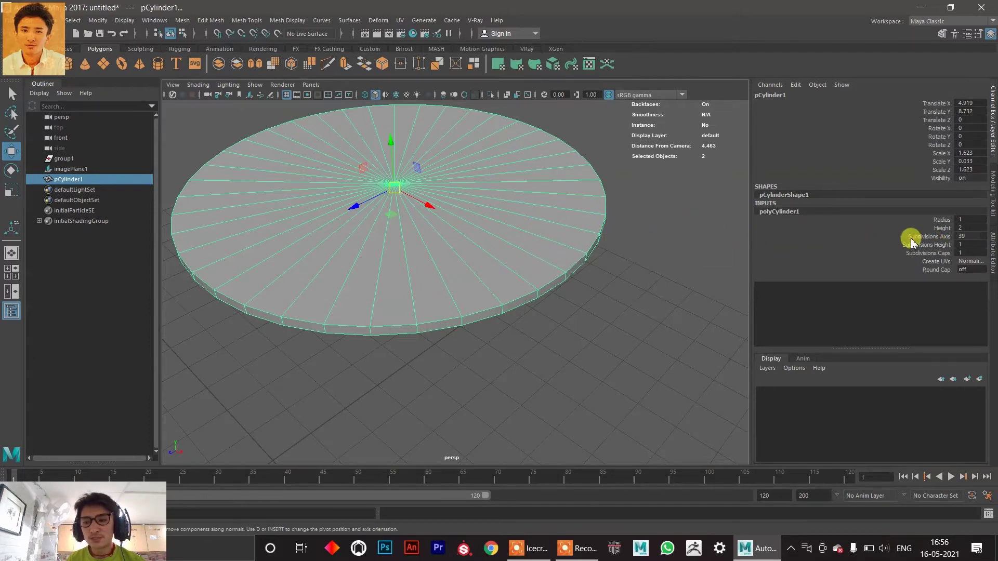
{"action": "left_click", "coordinate": [531, 245]}
Raise several neighbouring top rim vertices of the disc in vertex mode, and return to object mode.
{"action": "right_click_drag", "start_coordinate": [519, 227], "coordinate": [481, 228]}
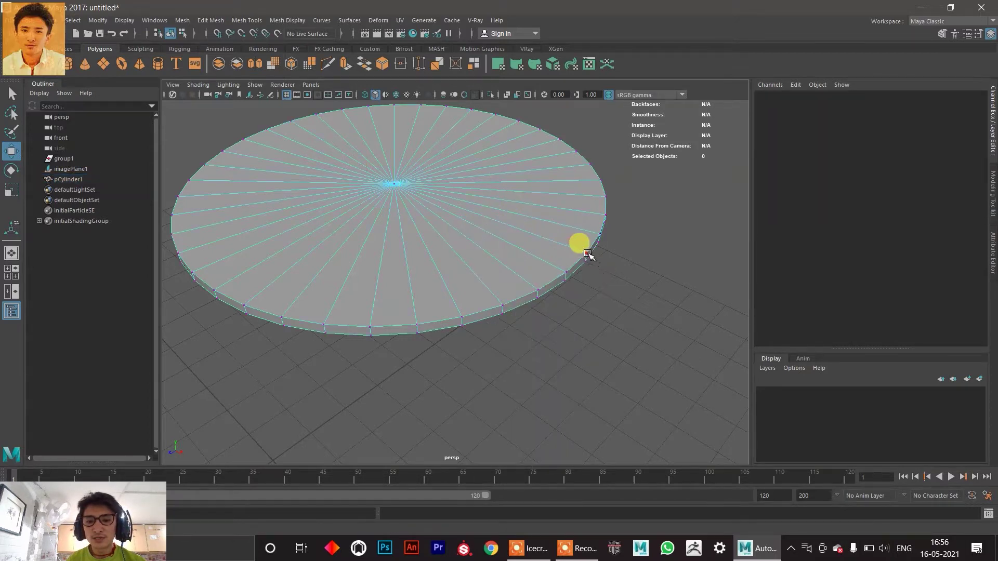
{"action": "left_click", "coordinate": [582, 243]}
{"action": "left_click_drag", "start_coordinate": [585, 228], "coordinate": [606, 174]}
{"action": "left_click", "coordinate": [573, 272]}
{"action": "left_click_drag", "start_coordinate": [557, 238], "coordinate": [511, 307]}
{"action": "left_click_drag", "start_coordinate": [540, 274], "coordinate": [546, 232]}
{"action": "left_click", "coordinate": [505, 307]}
{"action": "left_click_drag", "start_coordinate": [503, 296], "coordinate": [489, 287]}
{"action": "right_click_drag", "start_coordinate": [489, 287], "coordinate": [525, 236]}
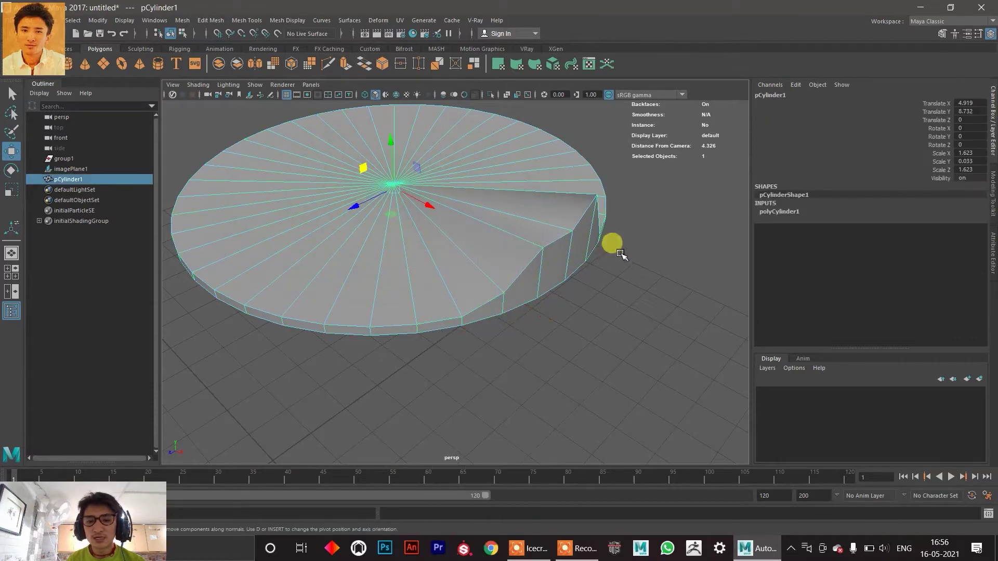
Try the disc's Subdivisions Axis at 41 in its polyCylinder1 inputs.
{"action": "left_click", "coordinate": [782, 212]}
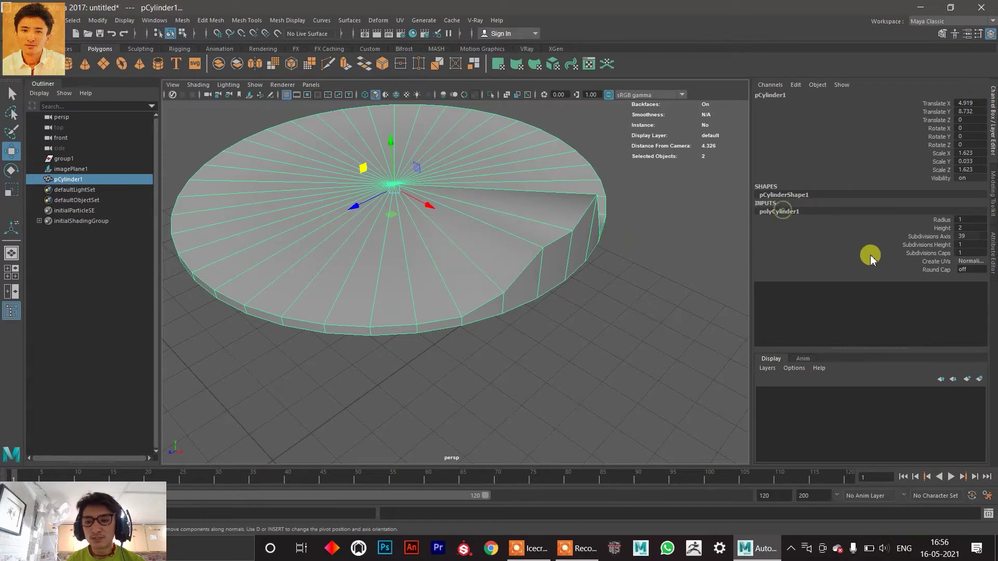
{"action": "left_click", "coordinate": [927, 238]}
{"action": "middle_click_drag", "start_coordinate": [700, 272], "coordinate": [697, 239]}
Undo the subdivision change and the raised rim vertices, and reselect the whole disc in object mode.
{"action": "key", "text": "ctrl+z"}
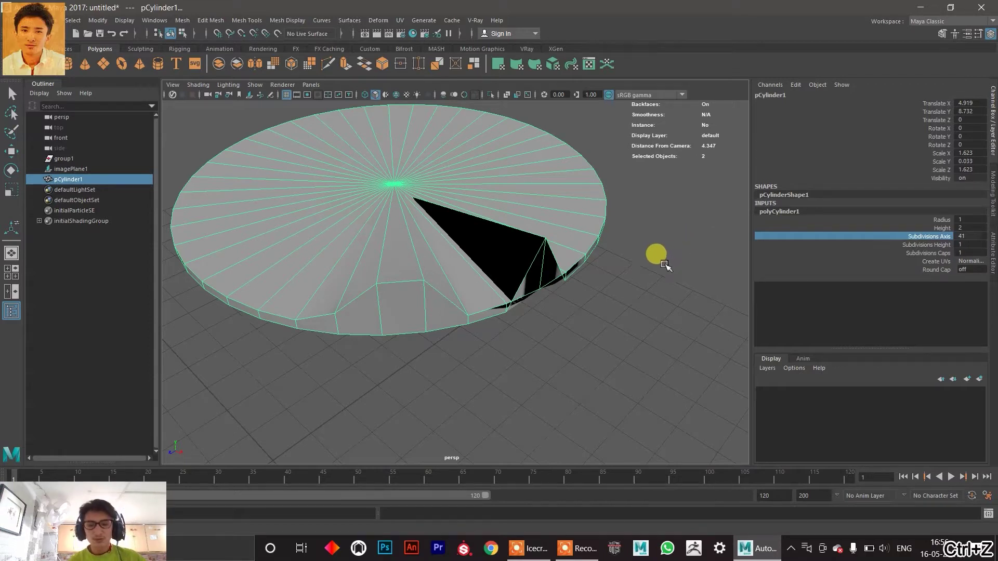
{"action": "key", "text": "ctrl+z"}
{"action": "key", "text": "ctrl+z"}
{"action": "key", "text": "ctrl+z"}
{"action": "key", "text": "ctrl+z"}
{"action": "key", "text": "ctrl+z"}
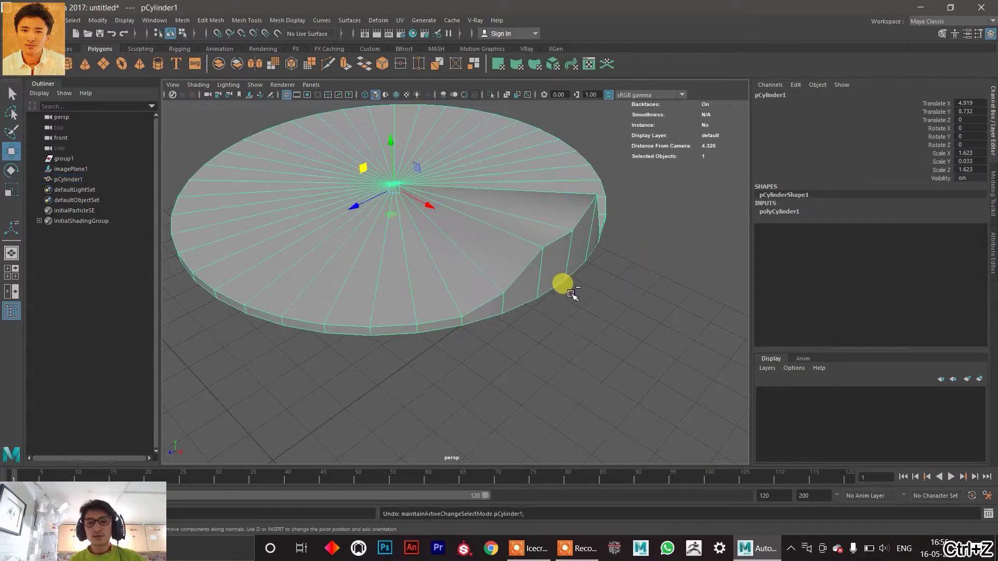
{"action": "key", "text": "ctrl+z"}
{"action": "key", "text": "ctrl+z"}
{"action": "key", "text": "ctrl+z"}
{"action": "key", "text": "ctrl+z"}
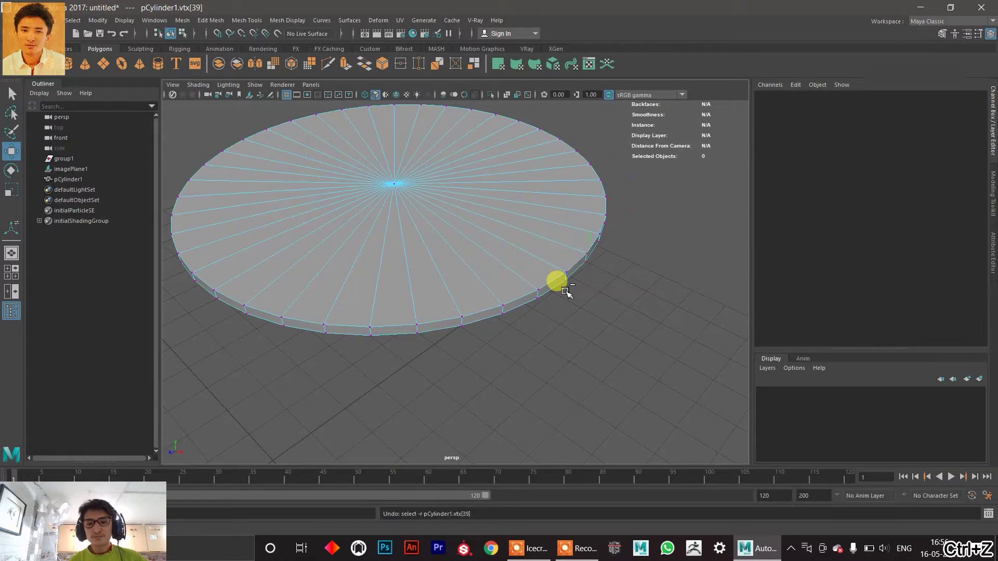
{"action": "right_click_drag", "start_coordinate": [426, 249], "coordinate": [468, 235]}
{"action": "left_click", "coordinate": [667, 307]}
{"action": "left_click", "coordinate": [466, 287]}
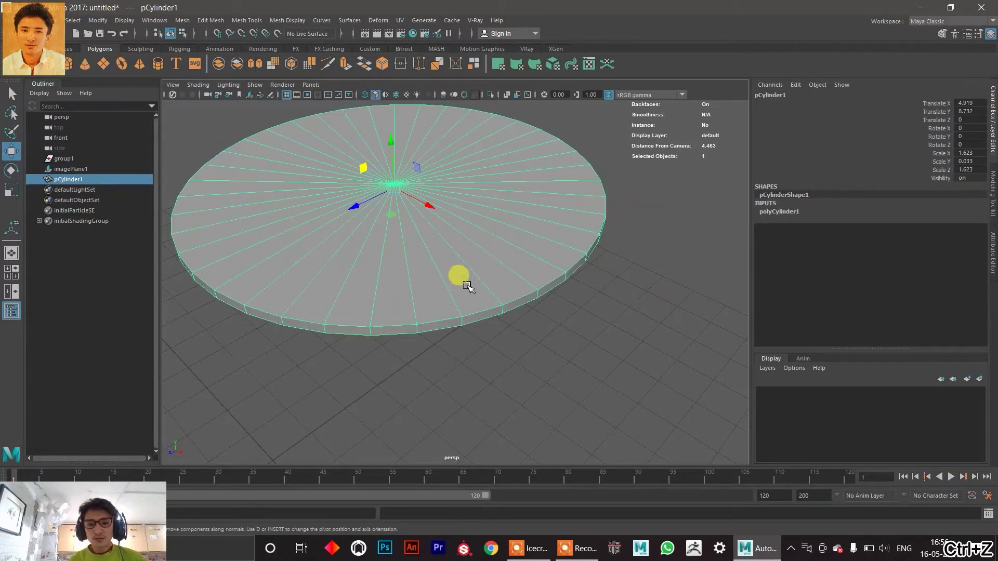
Examine the guard wires around the hub and out to the rim on the fan reference in the front view.
{"action": "scroll", "coordinate": [465, 287], "scroll_direction": "down", "scroll_amount": 8}
{"action": "left_click_drag", "start_coordinate": [445, 306], "coordinate": [488, 286], "text": "alt"}
{"action": "scroll", "coordinate": [480, 295], "scroll_direction": "up", "scroll_amount": 5}
{"action": "middle_click_drag", "start_coordinate": [477, 298], "coordinate": [358, 355], "text": "alt"}
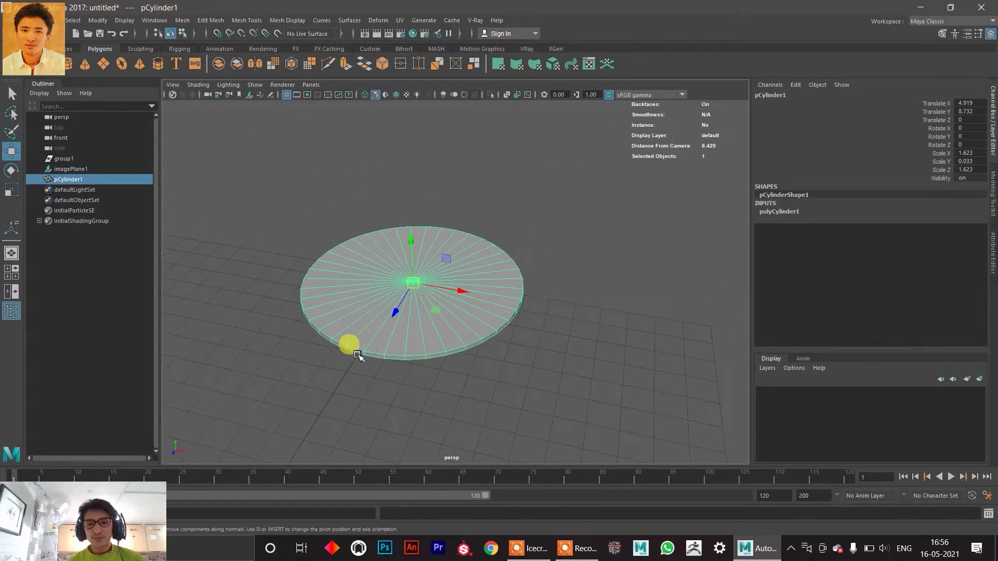
{"action": "key", "text": "space"}
{"action": "key", "text": "space"}
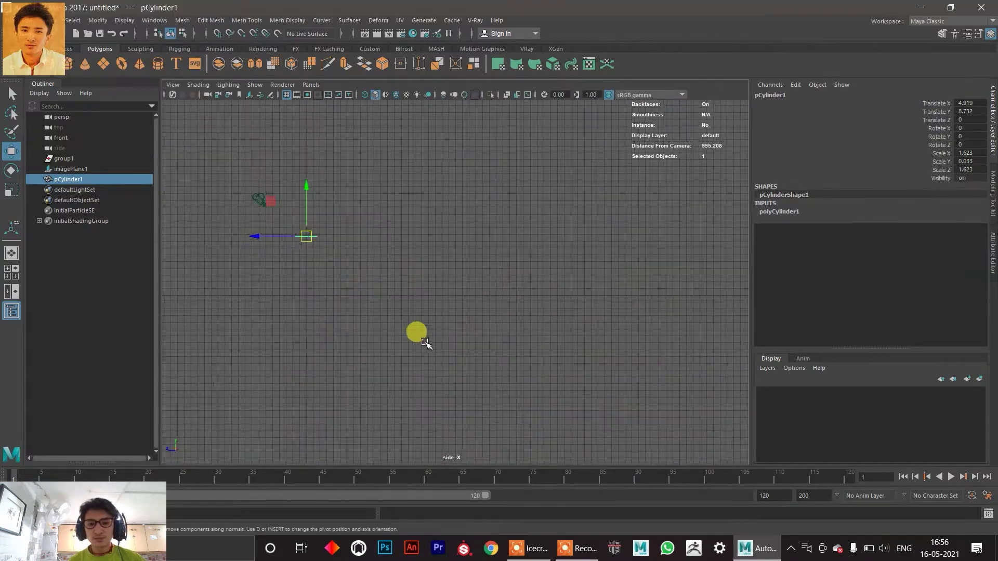
{"action": "key", "text": "space"}
{"action": "key", "text": "space"}
{"action": "key", "text": "space"}
{"action": "key", "text": "space"}
{"action": "key", "text": "space"}
{"action": "key", "text": "space"}
{"action": "key", "text": "space"}
{"action": "scroll", "coordinate": [274, 379], "scroll_direction": "up", "scroll_amount": 5}
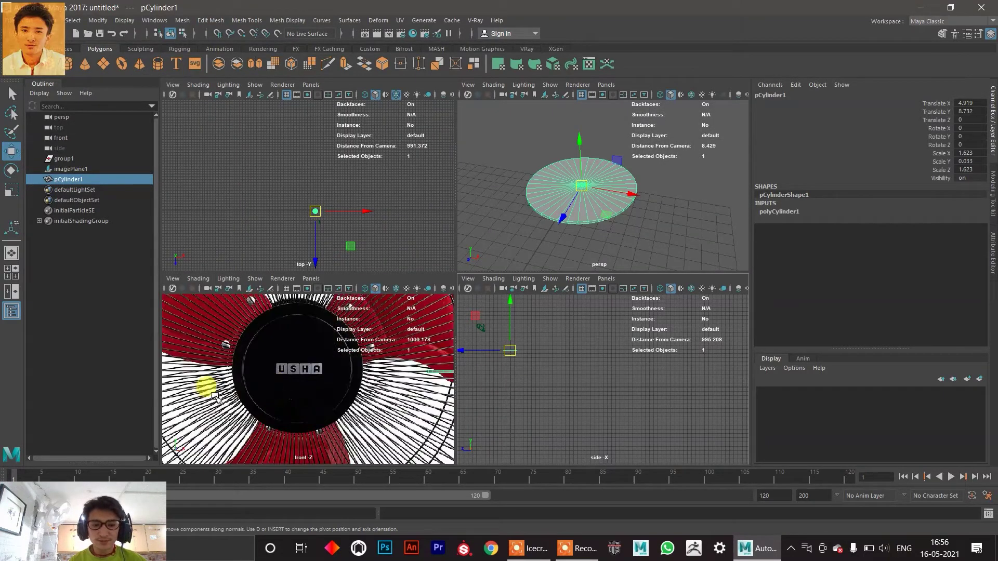
{"action": "scroll", "coordinate": [314, 340], "scroll_direction": "up", "scroll_amount": 2}
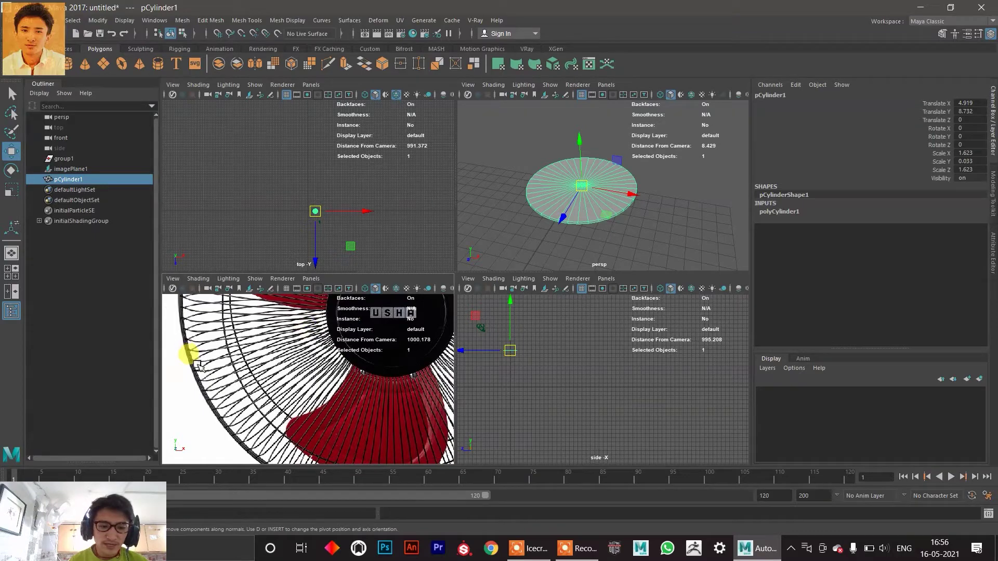
Switch to the full-size side view and frame the disc edge-on with nothing selected.
{"action": "key", "text": "space"}
{"action": "key", "text": "space"}
{"action": "key", "text": "space"}
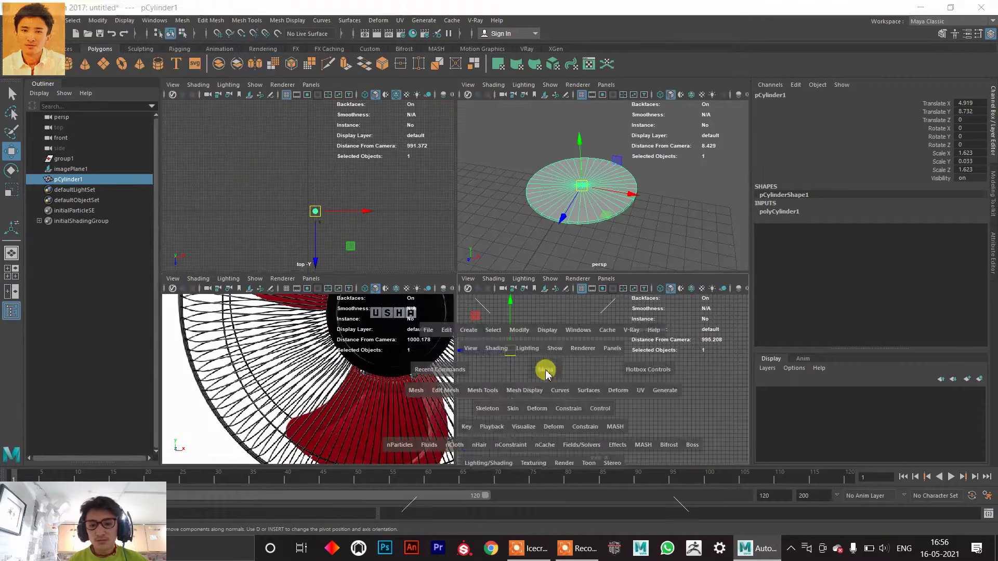
{"action": "left_click", "coordinate": [450, 343]}
{"action": "middle_click_drag", "start_coordinate": [317, 299], "coordinate": [386, 314], "text": "alt"}
{"action": "scroll", "coordinate": [388, 273], "scroll_direction": "up", "scroll_amount": 3}
{"action": "middle_click_drag", "start_coordinate": [388, 270], "coordinate": [416, 292], "text": "alt"}
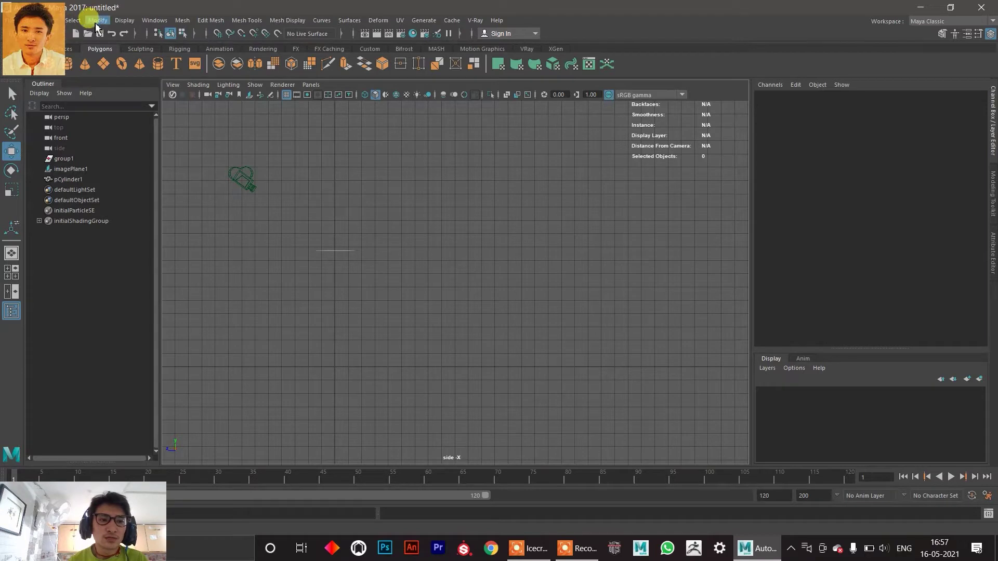
Draw an EP curve in the side view that rises in an arc beside the disc and continues as a long horizontal run.
{"action": "left_click", "coordinate": [50, 20]}
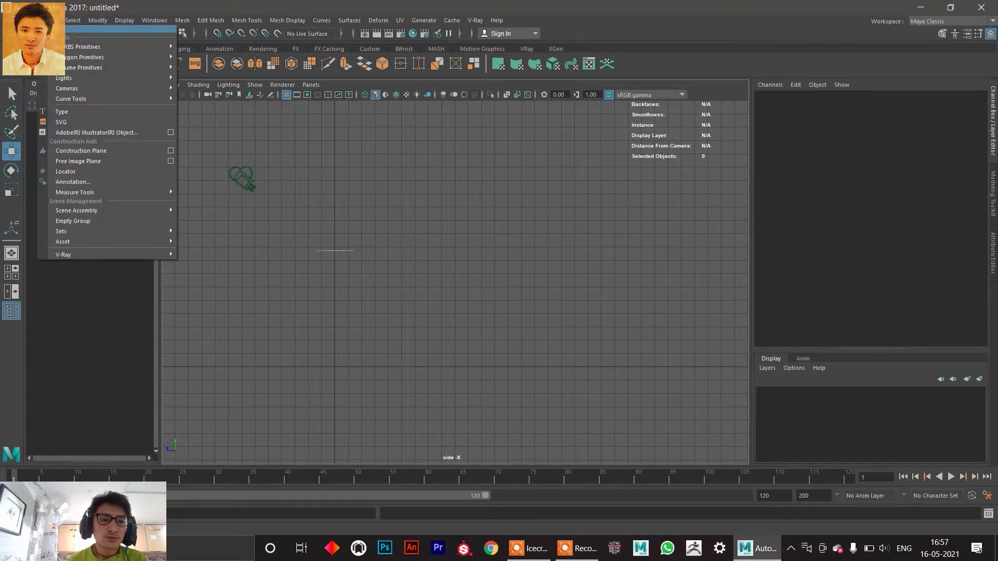
{"action": "mouse_move", "coordinate": [86, 99]}
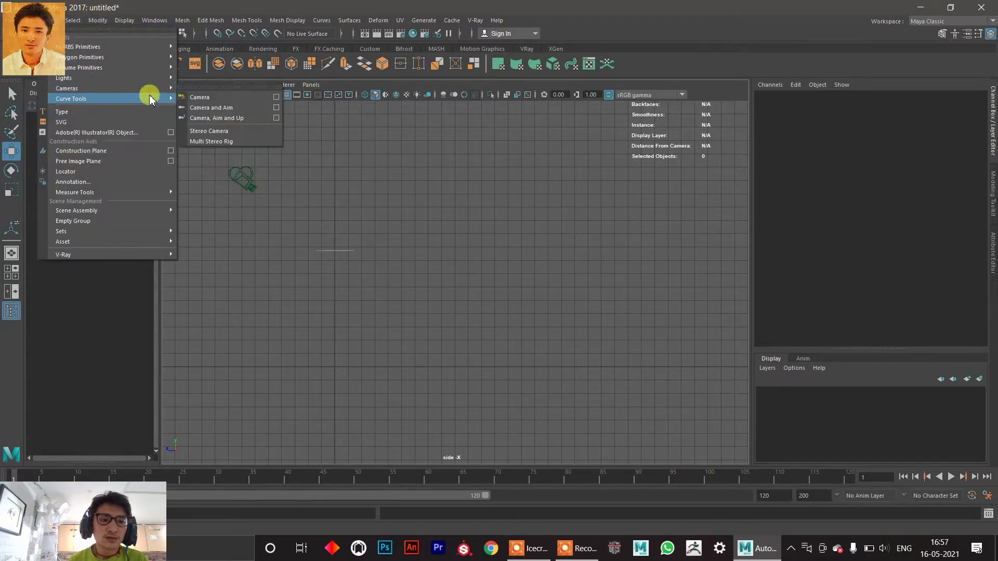
{"action": "left_click", "coordinate": [221, 118]}
{"action": "scroll", "coordinate": [372, 229], "scroll_direction": "up", "scroll_amount": 3}
{"action": "middle_click_drag", "start_coordinate": [345, 234], "coordinate": [408, 309], "text": "alt"}
{"action": "scroll", "coordinate": [364, 276], "scroll_direction": "up", "scroll_amount": 3}
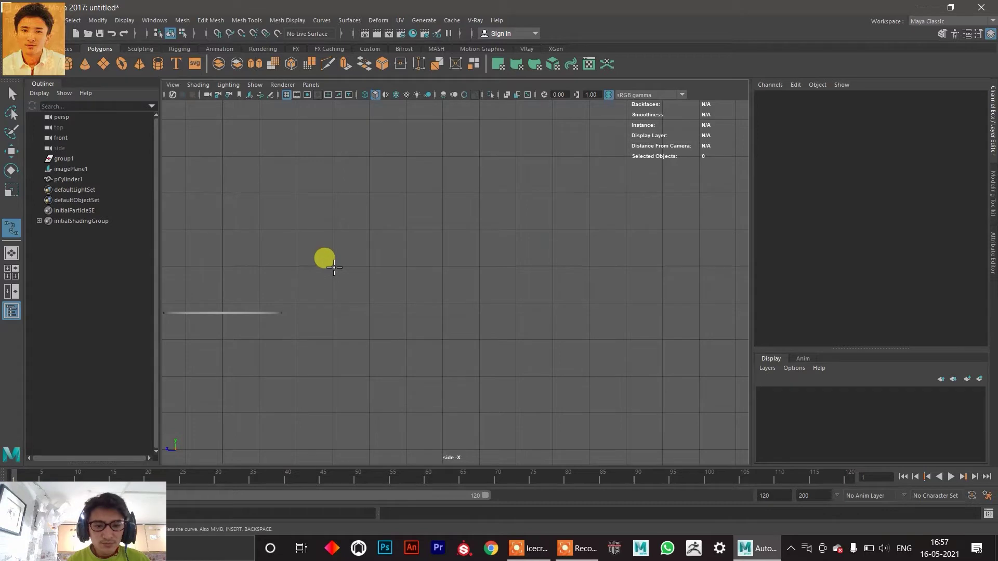
{"action": "left_click", "coordinate": [332, 266]}
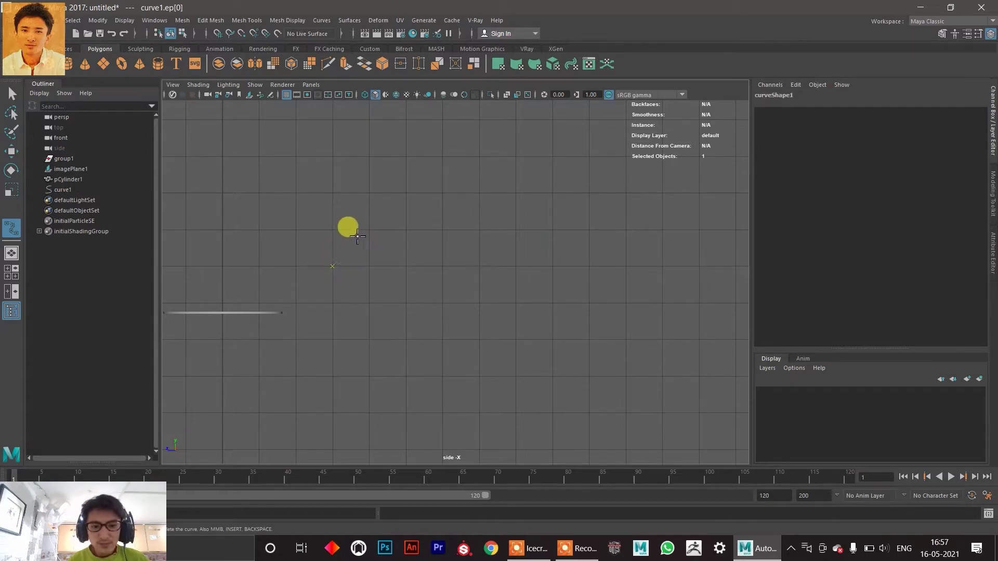
{"action": "scroll", "coordinate": [341, 241], "scroll_direction": "up", "scroll_amount": 2}
{"action": "left_click_drag", "start_coordinate": [277, 233], "coordinate": [489, 150]}
{"action": "scroll", "coordinate": [498, 176], "scroll_direction": "down", "scroll_amount": 5}
{"action": "middle_click_drag", "start_coordinate": [496, 193], "coordinate": [422, 223], "text": "alt"}
{"action": "scroll", "coordinate": [423, 224], "scroll_direction": "down", "scroll_amount": 1}
{"action": "left_click_drag", "start_coordinate": [422, 223], "coordinate": [433, 279]}
{"action": "left_click", "coordinate": [578, 239], "text": "shift"}
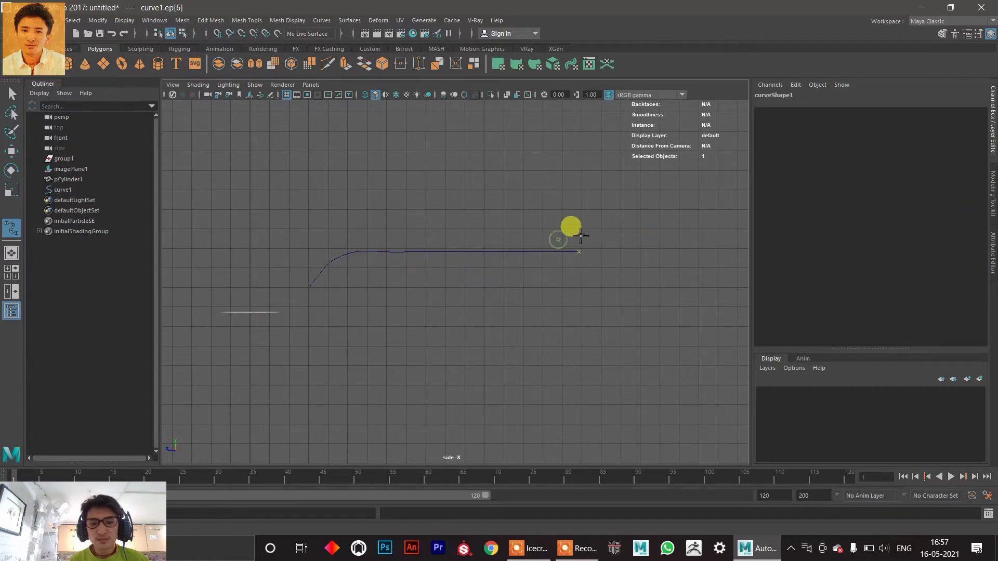
{"action": "left_click", "coordinate": [659, 243], "text": "shift"}
{"action": "scroll", "coordinate": [349, 280], "scroll_direction": "up", "scroll_amount": 3}
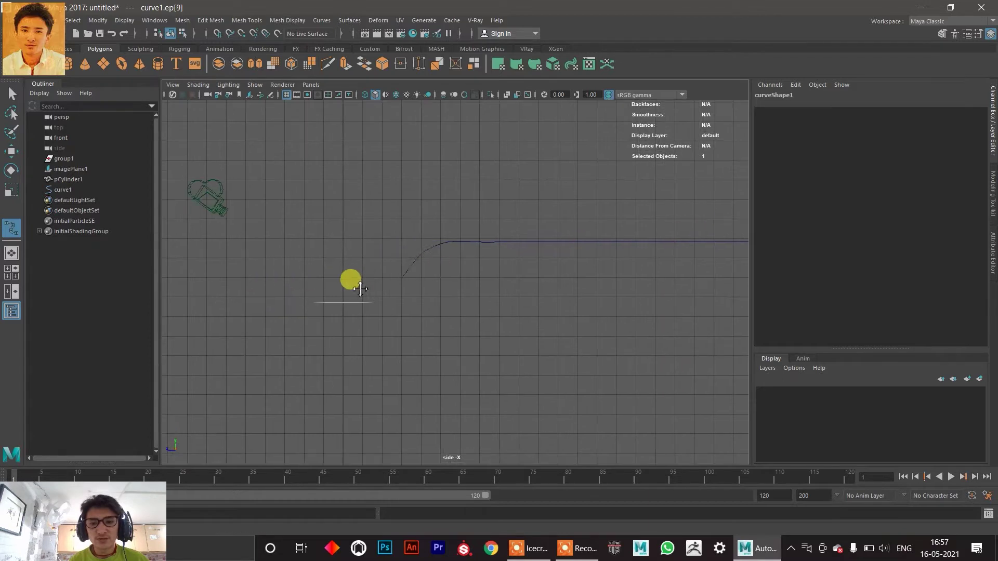
{"action": "key", "text": "w"}
Show the curve's control vertices and adjust those where the bend meets the horizontal run.
{"action": "right_click_drag", "start_coordinate": [448, 206], "coordinate": [410, 210]}
{"action": "scroll", "coordinate": [377, 263], "scroll_direction": "down", "scroll_amount": 4}
{"action": "right_click_drag", "start_coordinate": [448, 243], "coordinate": [485, 224]}
{"action": "middle_click_drag", "start_coordinate": [485, 252], "coordinate": [400, 247], "text": "alt"}
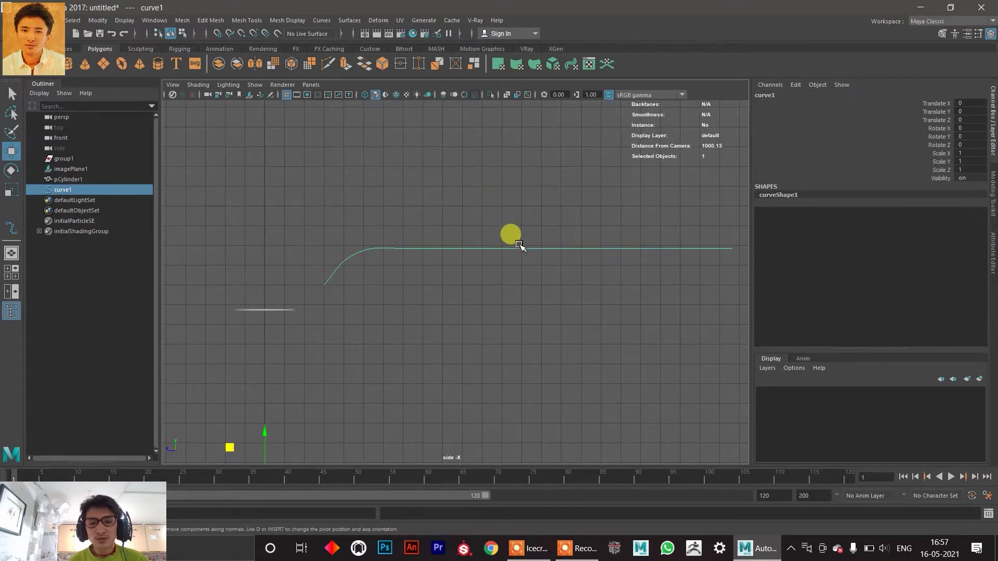
{"action": "scroll", "coordinate": [387, 268], "scroll_direction": "up", "scroll_amount": 1}
{"action": "right_click", "coordinate": [397, 248]}
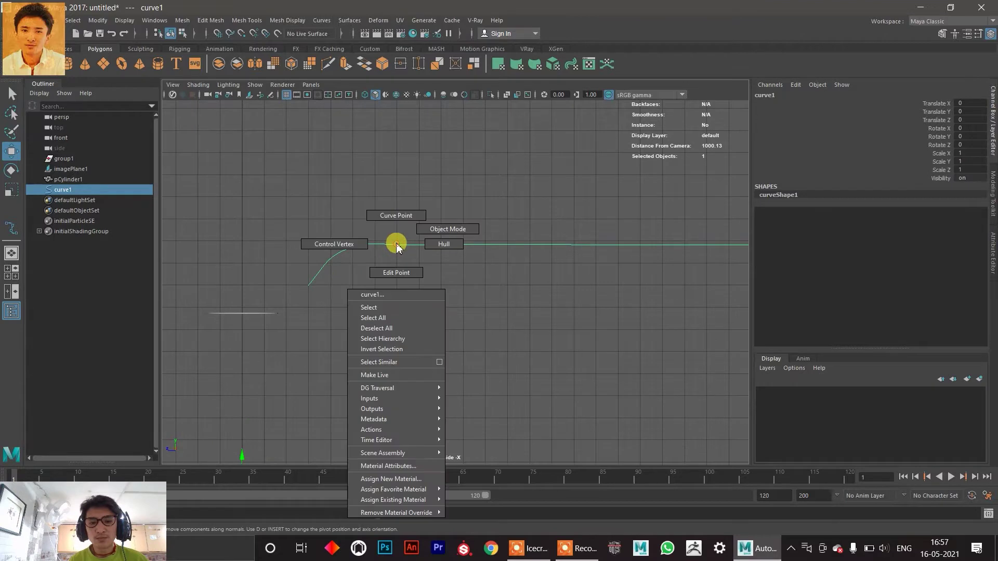
{"action": "left_click", "coordinate": [364, 244]}
{"action": "scroll", "coordinate": [345, 252], "scroll_direction": "up", "scroll_amount": 2}
{"action": "scroll", "coordinate": [346, 252], "scroll_direction": "up", "scroll_amount": 5}
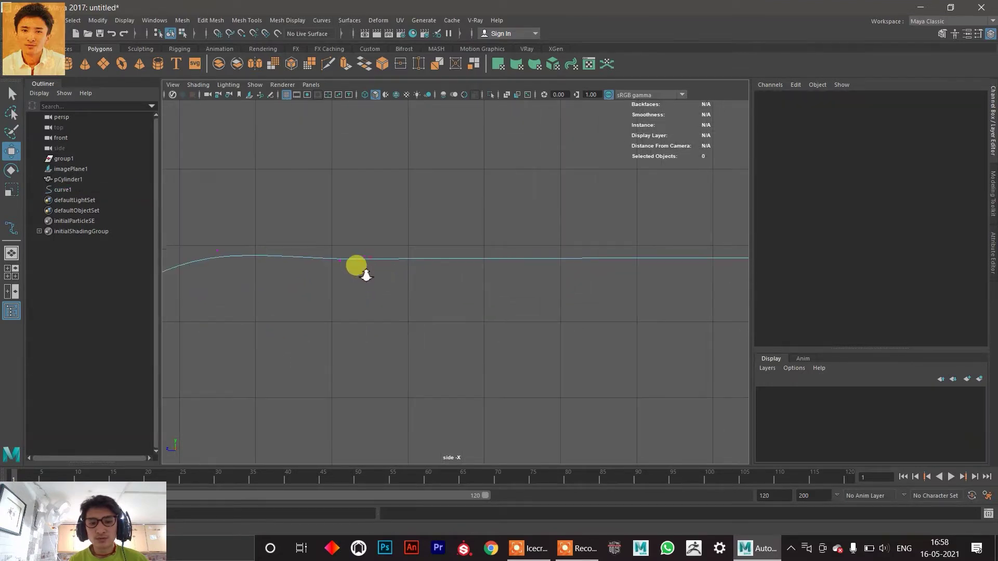
{"action": "left_click", "coordinate": [380, 233]}
{"action": "scroll", "coordinate": [383, 245], "scroll_direction": "down", "scroll_amount": 5}
{"action": "scroll", "coordinate": [427, 282], "scroll_direction": "up", "scroll_amount": 3}
{"action": "left_click_drag", "start_coordinate": [399, 264], "coordinate": [407, 237]}
{"action": "left_click", "coordinate": [450, 257]}
Select control vertices 6 to 11 of the horizontal run and raise them onto the nearest grid line with grid snapping.
{"action": "scroll", "coordinate": [480, 273], "scroll_direction": "down", "scroll_amount": 5}
{"action": "middle_click_drag", "start_coordinate": [671, 276], "coordinate": [576, 262], "text": "alt"}
{"action": "left_click_drag", "start_coordinate": [716, 228], "coordinate": [327, 290]}
{"action": "scroll", "coordinate": [398, 249], "scroll_direction": "up", "scroll_amount": 3}
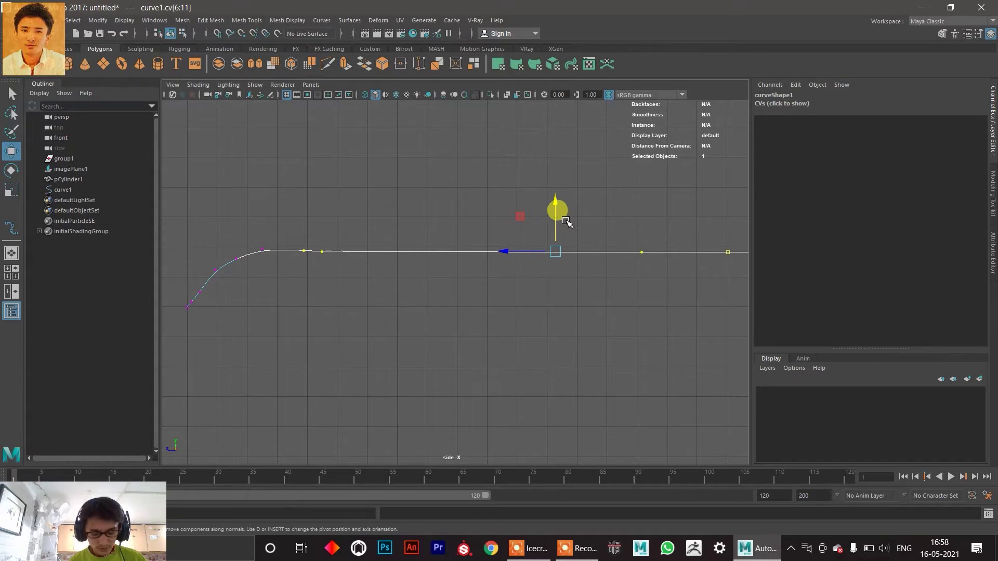
{"action": "key", "text": "x"}
{"action": "left_click_drag", "start_coordinate": [561, 211], "coordinate": [556, 238]}
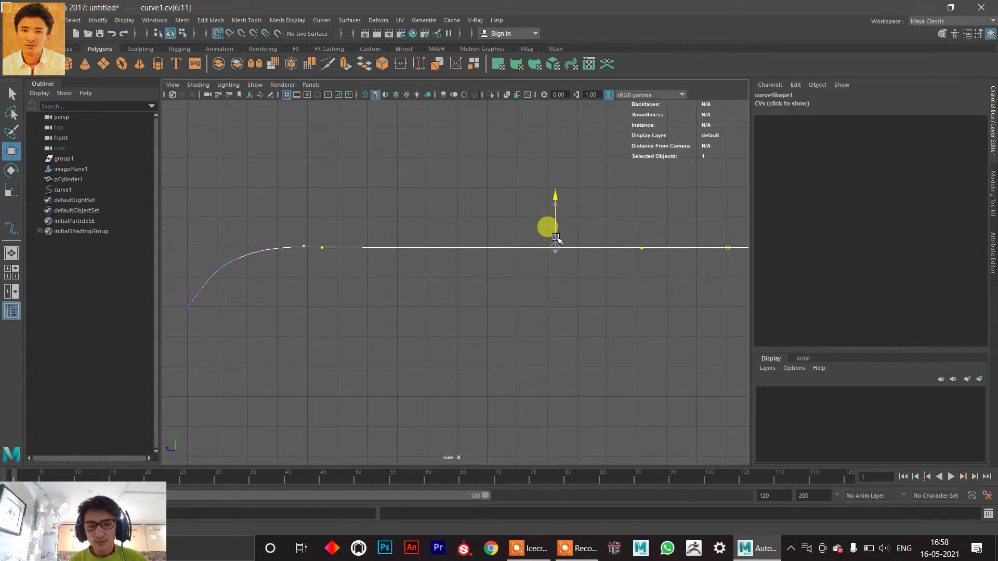
Nudge control vertex 5 near the top of the bend to smooth the curve's transition into the horizontal run.
{"action": "scroll", "coordinate": [338, 274], "scroll_direction": "down", "scroll_amount": 3}
{"action": "scroll", "coordinate": [325, 263], "scroll_direction": "up", "scroll_amount": 6}
{"action": "scroll", "coordinate": [387, 275], "scroll_direction": "up", "scroll_amount": 4}
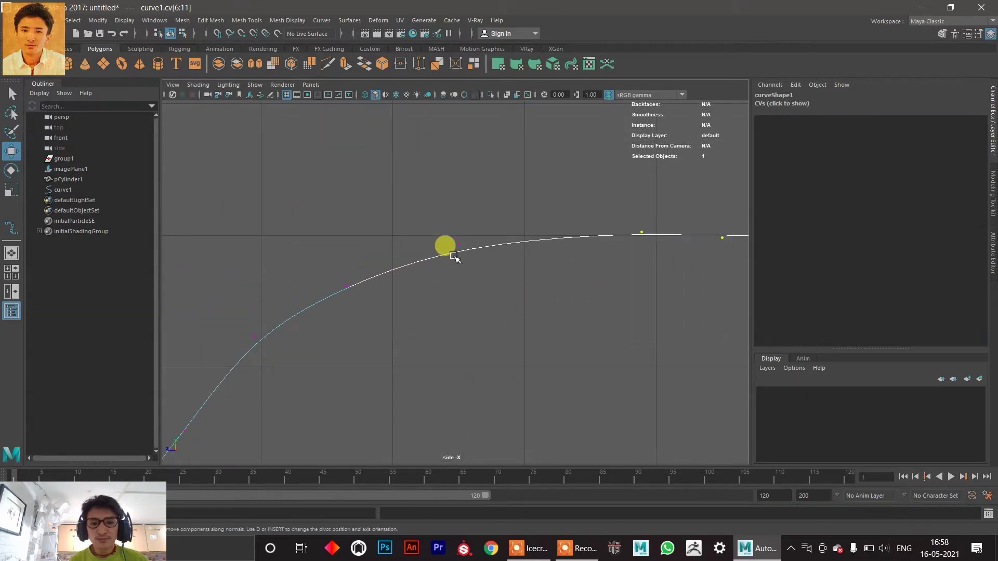
{"action": "scroll", "coordinate": [458, 240], "scroll_direction": "down", "scroll_amount": 5}
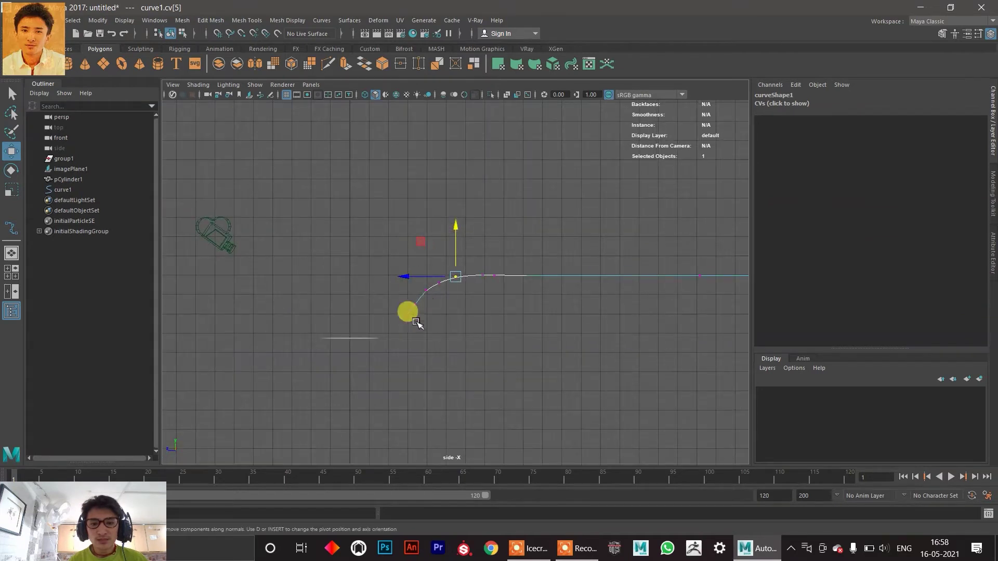
{"action": "scroll", "coordinate": [379, 312], "scroll_direction": "up", "scroll_amount": 4}
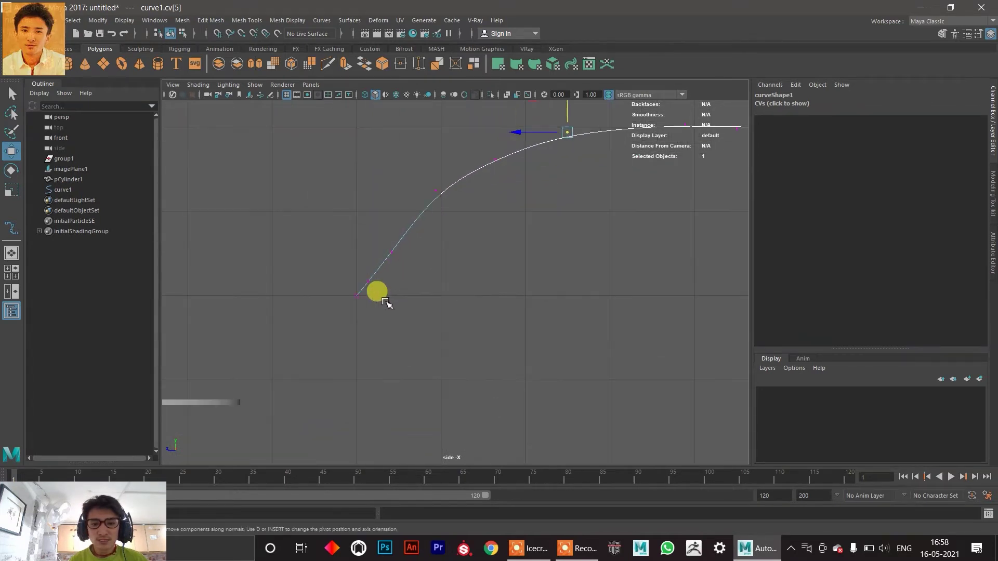
Move the curve's first control vertex horizontally toward the disc.
{"action": "left_click", "coordinate": [357, 300]}
{"action": "scroll", "coordinate": [357, 306], "scroll_direction": "up", "scroll_amount": 5}
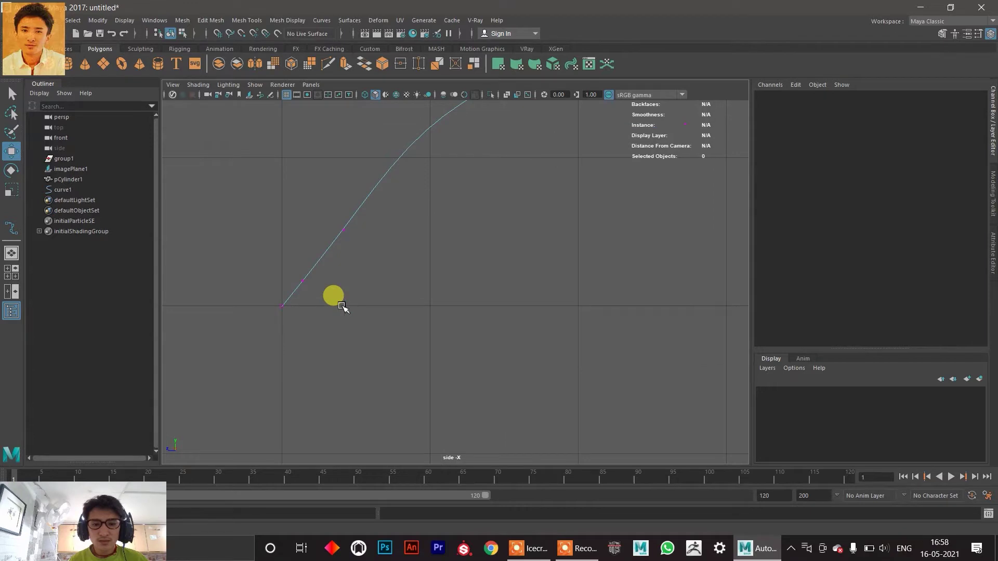
{"action": "left_click", "coordinate": [401, 299]}
{"action": "left_click_drag", "start_coordinate": [392, 300], "coordinate": [352, 300]}
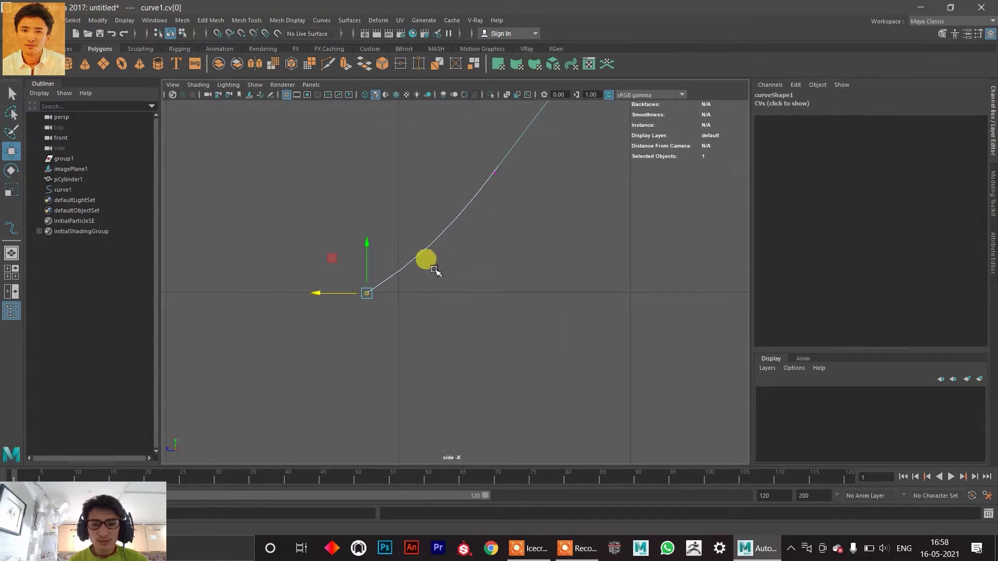
{"action": "scroll", "coordinate": [442, 270], "scroll_direction": "down", "scroll_amount": 4}
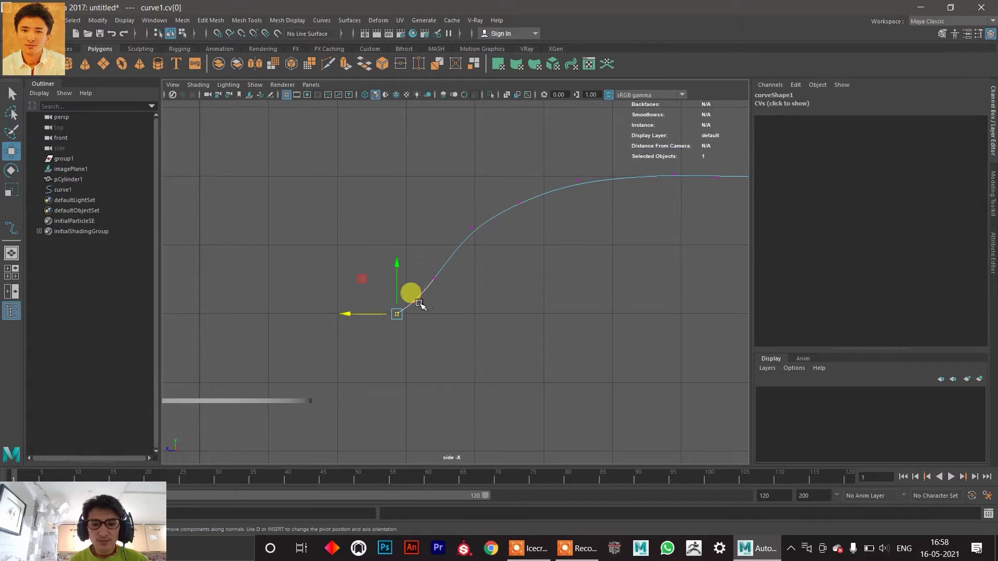
Shift the following control vertices along the lower bend toward the disc to even out the arc.
{"action": "left_click", "coordinate": [419, 303]}
{"action": "scroll", "coordinate": [398, 317], "scroll_direction": "up", "scroll_amount": 2}
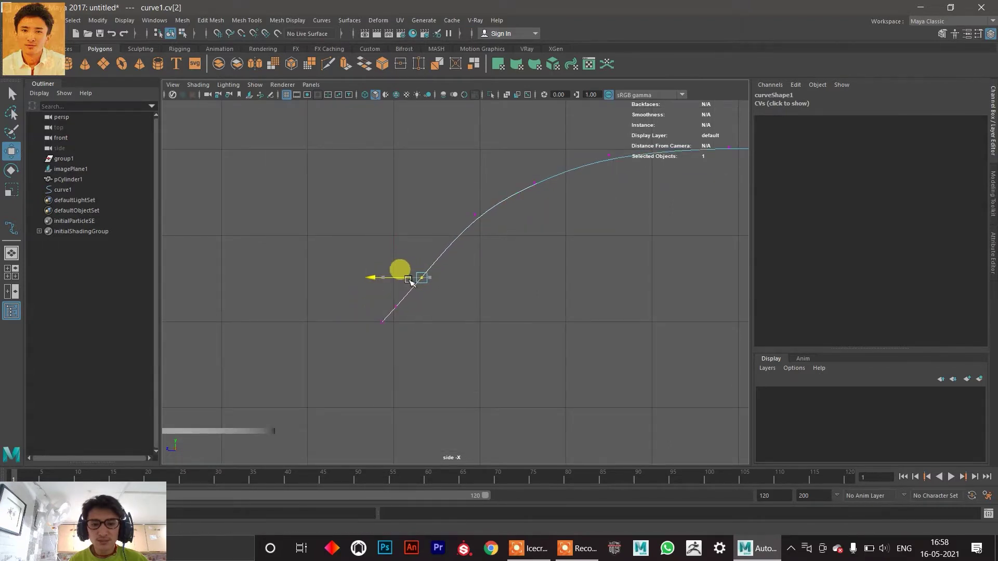
{"action": "middle_click_drag", "start_coordinate": [436, 271], "coordinate": [432, 277], "text": "alt"}
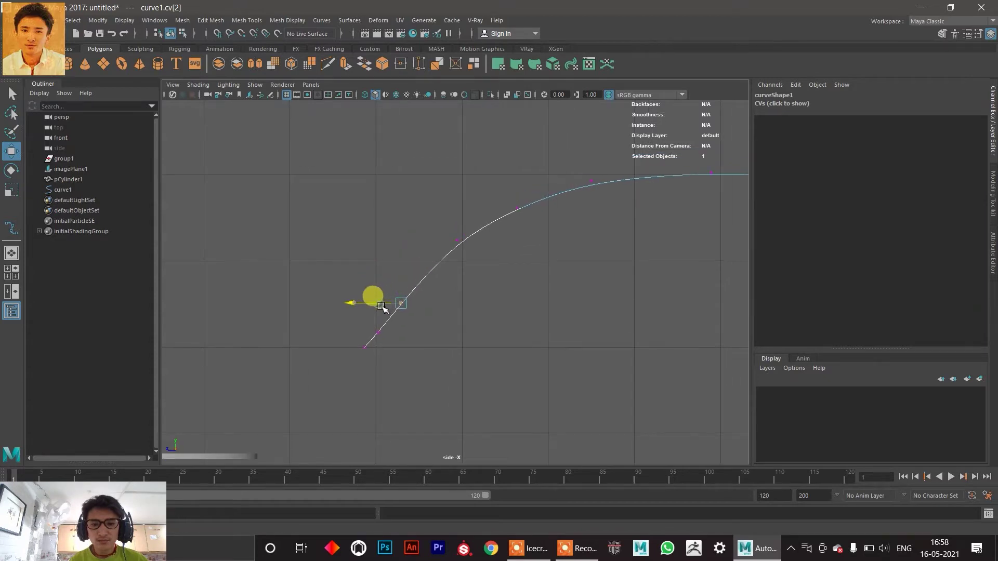
{"action": "left_click", "coordinate": [456, 245]}
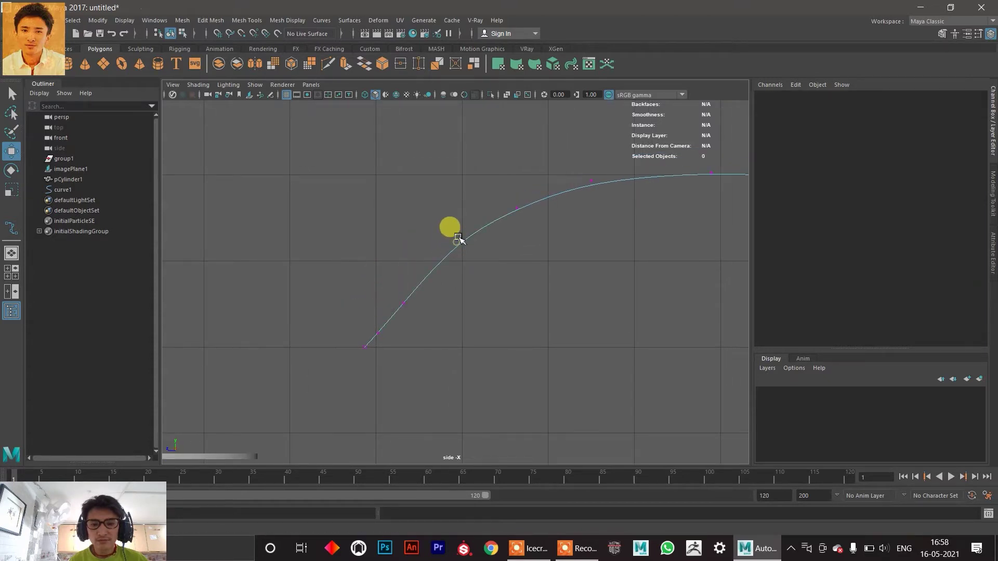
{"action": "left_click", "coordinate": [457, 242]}
{"action": "left_click_drag", "start_coordinate": [441, 247], "coordinate": [441, 248]}
{"action": "scroll", "coordinate": [463, 250], "scroll_direction": "down", "scroll_amount": 8}
Reselect the whole curve in object mode and center its pivot.
{"action": "key", "text": "w"}
{"action": "right_click_drag", "start_coordinate": [420, 264], "coordinate": [472, 228]}
{"action": "left_click", "coordinate": [472, 228]}
{"action": "left_click", "coordinate": [438, 264]}
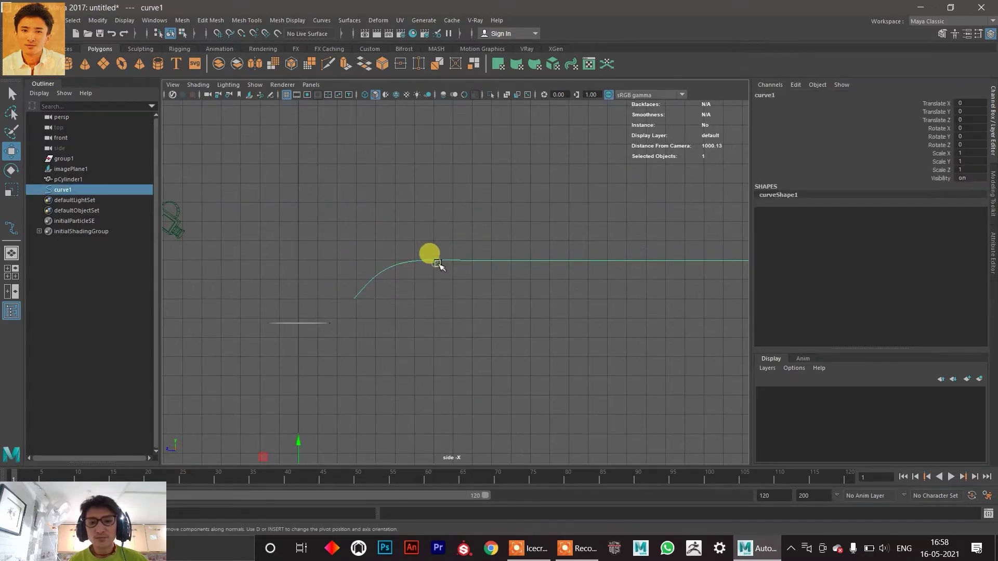
{"action": "scroll", "coordinate": [437, 271], "scroll_direction": "up", "scroll_amount": 5}
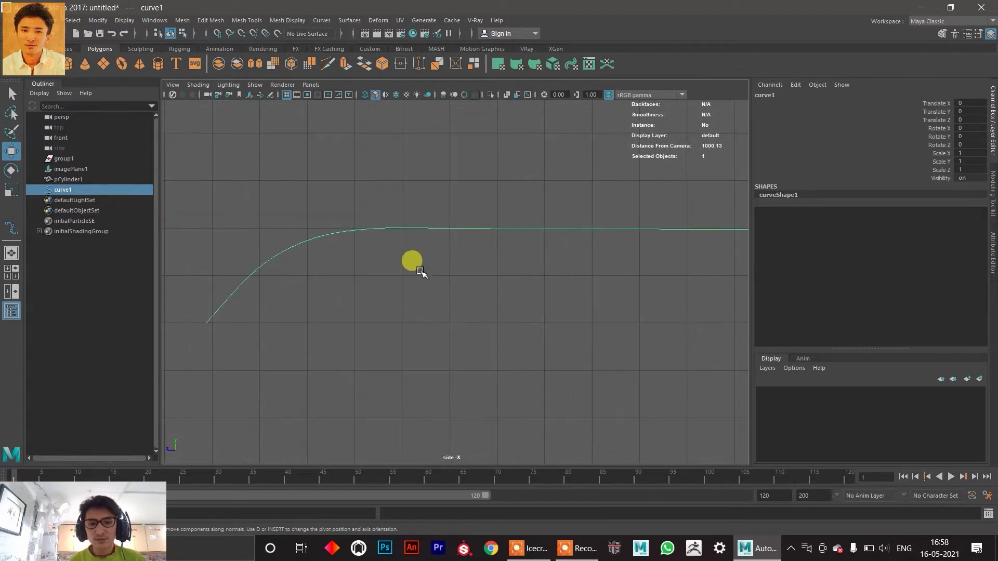
{"action": "scroll", "coordinate": [416, 265], "scroll_direction": "down", "scroll_amount": 8}
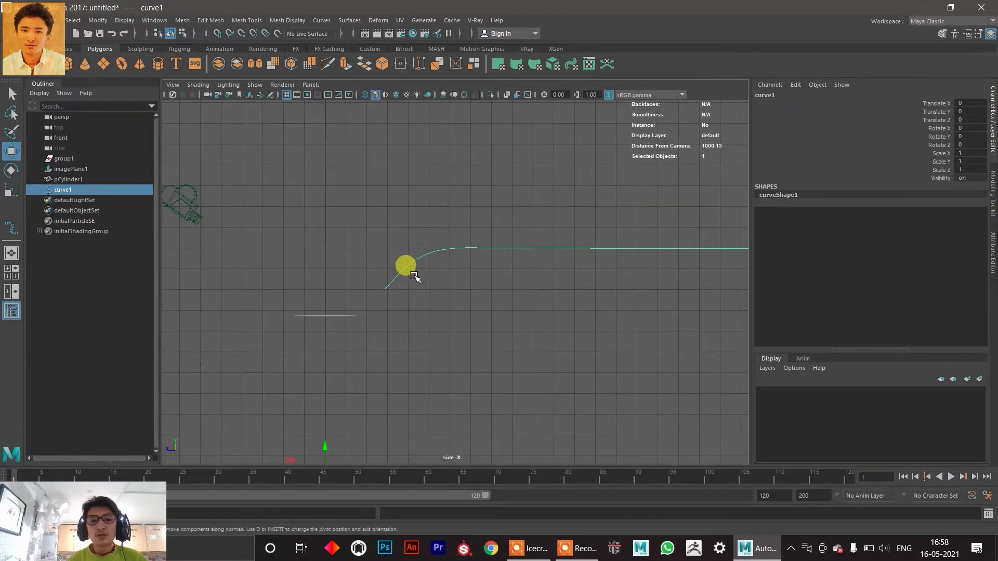
{"action": "left_click", "coordinate": [97, 20]}
{"action": "left_click", "coordinate": [102, 94]}
{"action": "scroll", "coordinate": [458, 286], "scroll_direction": "up", "scroll_amount": 3}
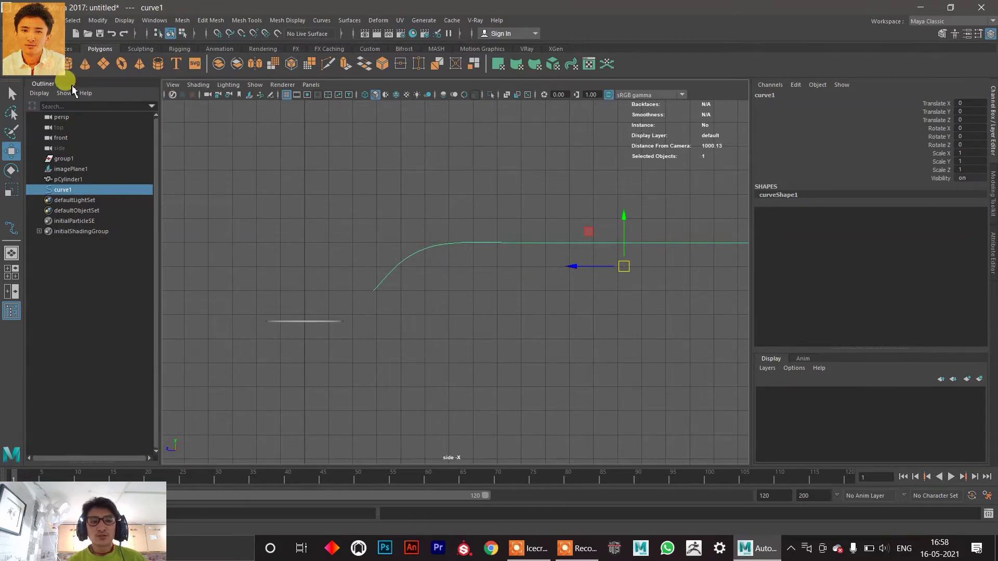
Create a polygon cylinder and raise it to the level of the hub disc, at Translate Y 9.639.
{"action": "scroll", "coordinate": [460, 301], "scroll_direction": "down", "scroll_amount": 2}
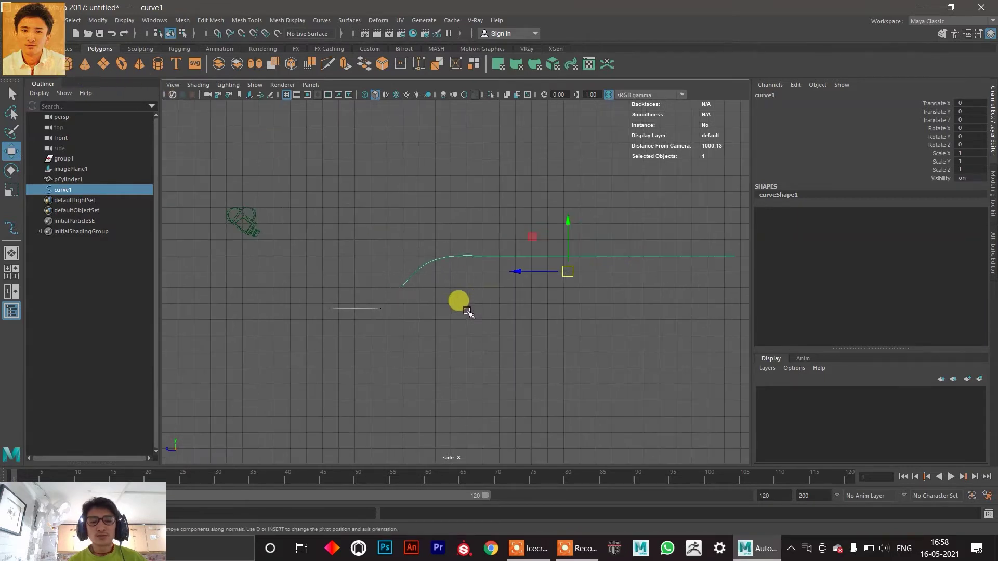
{"action": "left_click", "coordinate": [68, 67]}
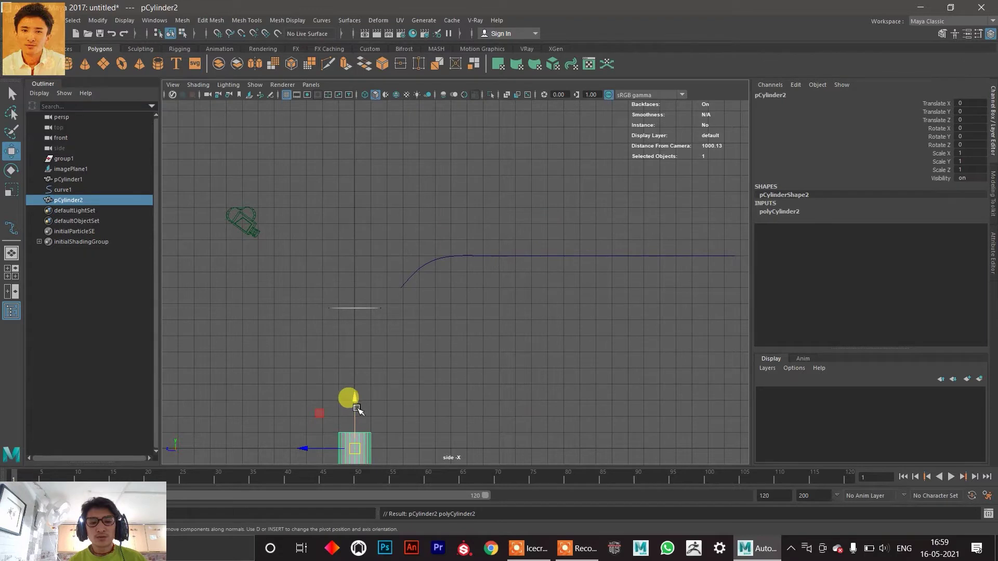
{"action": "left_click_drag", "start_coordinate": [357, 409], "coordinate": [410, 263]}
{"action": "scroll", "coordinate": [334, 307], "scroll_direction": "up", "scroll_amount": 4}
{"action": "key", "text": "e"}
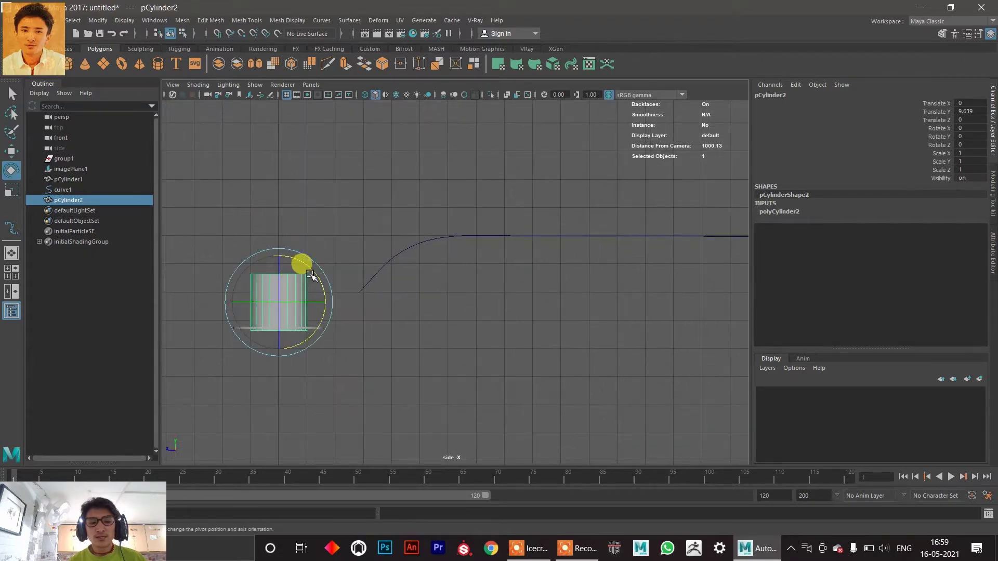
{"action": "key", "text": "w"}
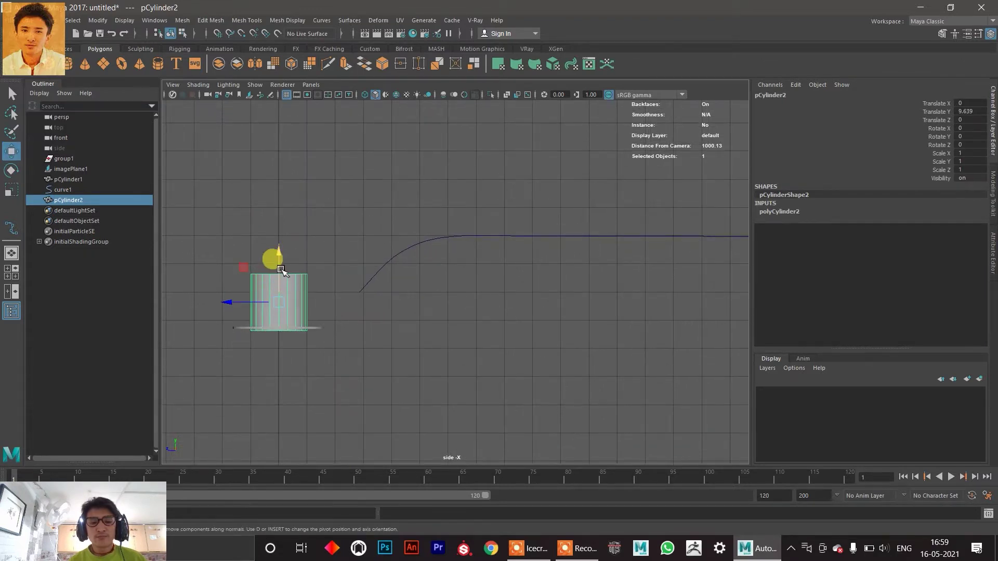
{"action": "left_click", "coordinate": [401, 248]}
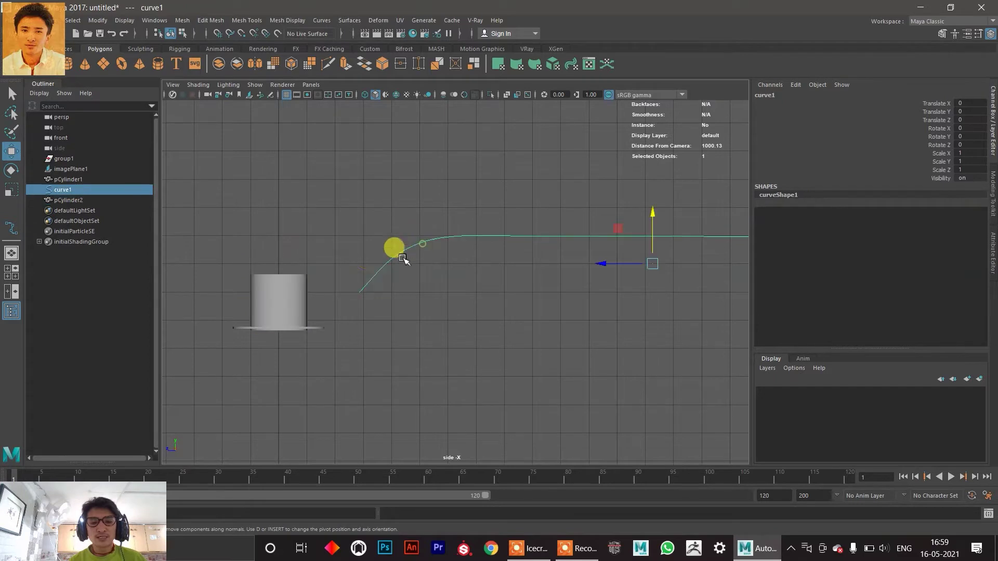
{"action": "left_click", "coordinate": [281, 305], "text": "shift"}
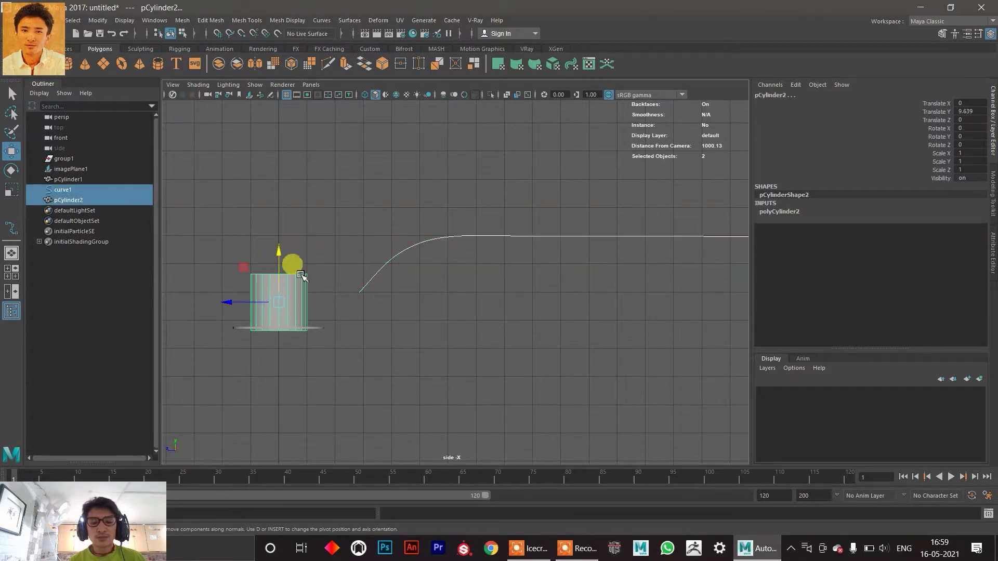
{"action": "right_click_drag", "start_coordinate": [485, 258], "coordinate": [349, 284], "text": "alt"}
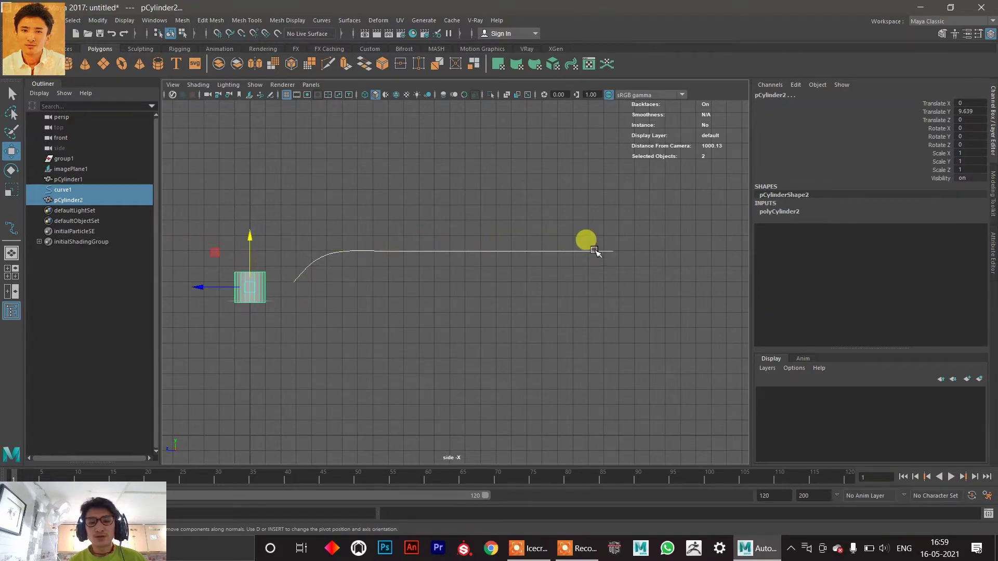
{"action": "right_click_drag", "start_coordinate": [306, 291], "coordinate": [430, 305], "text": "alt"}
{"action": "left_click", "coordinate": [367, 290]}
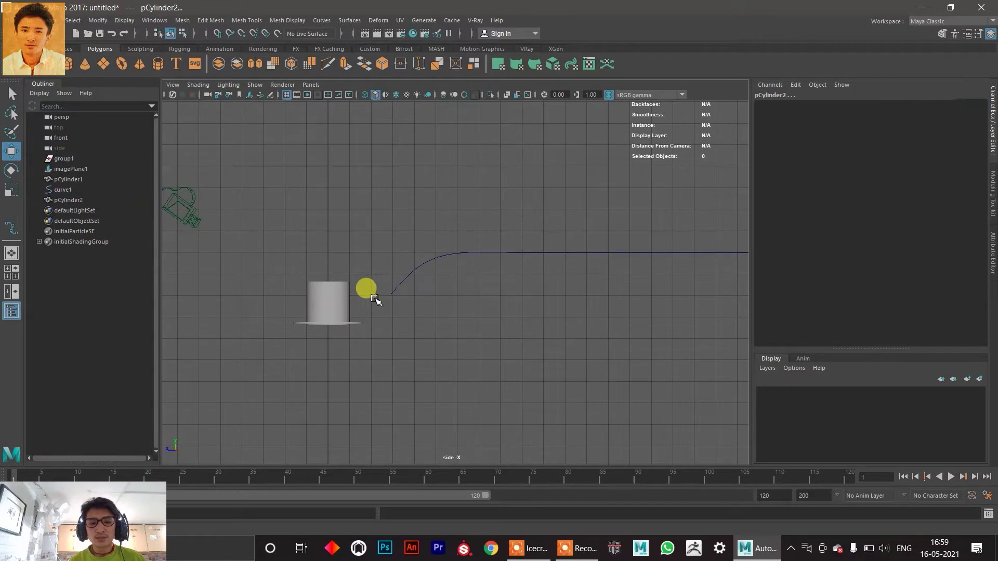
Move the new cylinder beside the curve's lower end and scale it down uniformly to 0.037.
{"action": "left_click", "coordinate": [338, 307]}
{"action": "scroll", "coordinate": [338, 308], "scroll_direction": "up", "scroll_amount": 2}
{"action": "left_click_drag", "start_coordinate": [232, 306], "coordinate": [321, 332]}
{"action": "key", "text": "r"}
{"action": "scroll", "coordinate": [317, 334], "scroll_direction": "up", "scroll_amount": 5}
{"action": "middle_click_drag", "start_coordinate": [169, 382], "coordinate": [401, 353], "text": "alt"}
{"action": "scroll", "coordinate": [379, 357], "scroll_direction": "up", "scroll_amount": 3}
{"action": "left_click_drag", "start_coordinate": [366, 404], "coordinate": [359, 333]}
{"action": "key", "text": "w"}
{"action": "scroll", "coordinate": [343, 353], "scroll_direction": "up", "scroll_amount": 3}
{"action": "middle_click_drag", "start_coordinate": [209, 416], "coordinate": [387, 355], "text": "alt"}
{"action": "scroll", "coordinate": [400, 371], "scroll_direction": "up", "scroll_amount": 3}
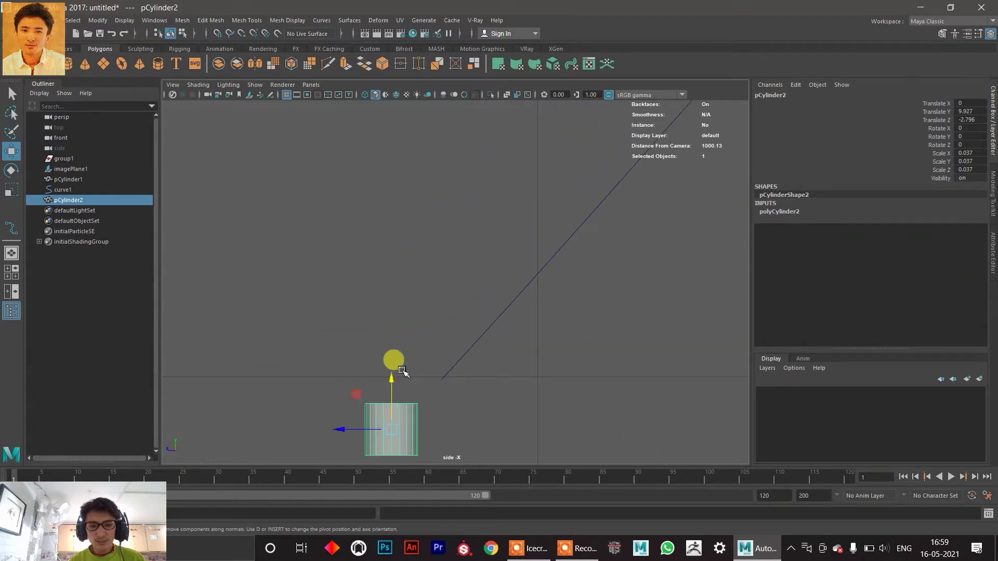
Position the cylinder directly below the curve's start point and rotate it about X to -34.296 so it follows the curve's slope.
{"action": "left_click_drag", "start_coordinate": [399, 387], "coordinate": [401, 362]}
{"action": "left_click_drag", "start_coordinate": [360, 408], "coordinate": [406, 414]}
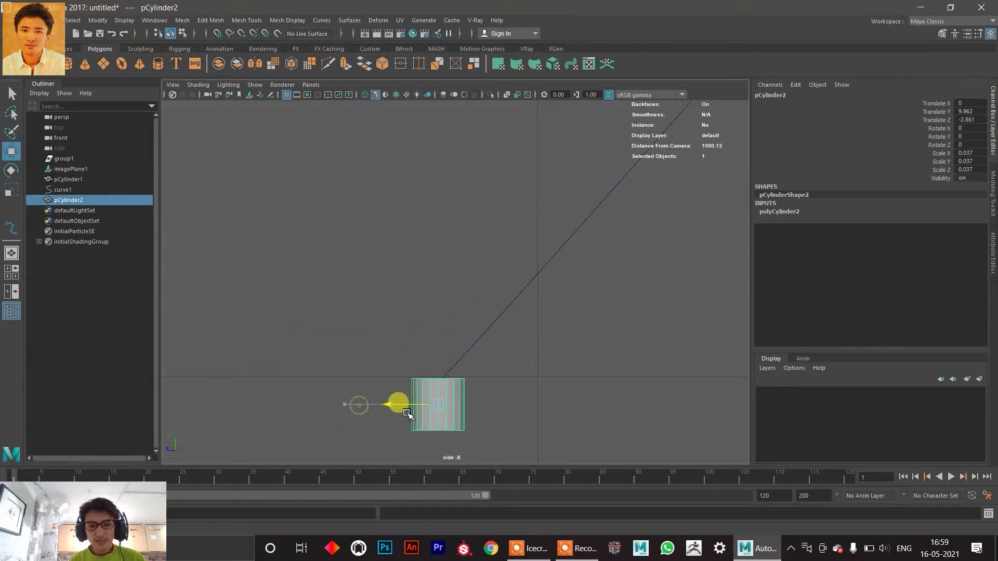
{"action": "key", "text": "e"}
{"action": "left_click_drag", "start_coordinate": [458, 395], "coordinate": [424, 414]}
{"action": "key", "text": "w"}
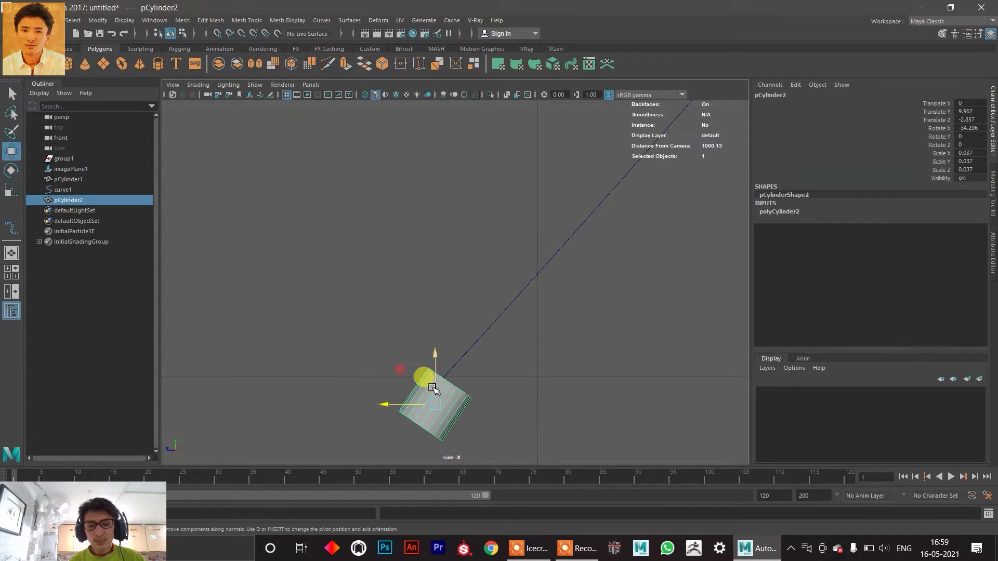
{"action": "middle_click_drag", "start_coordinate": [425, 389], "coordinate": [409, 362], "text": "alt"}
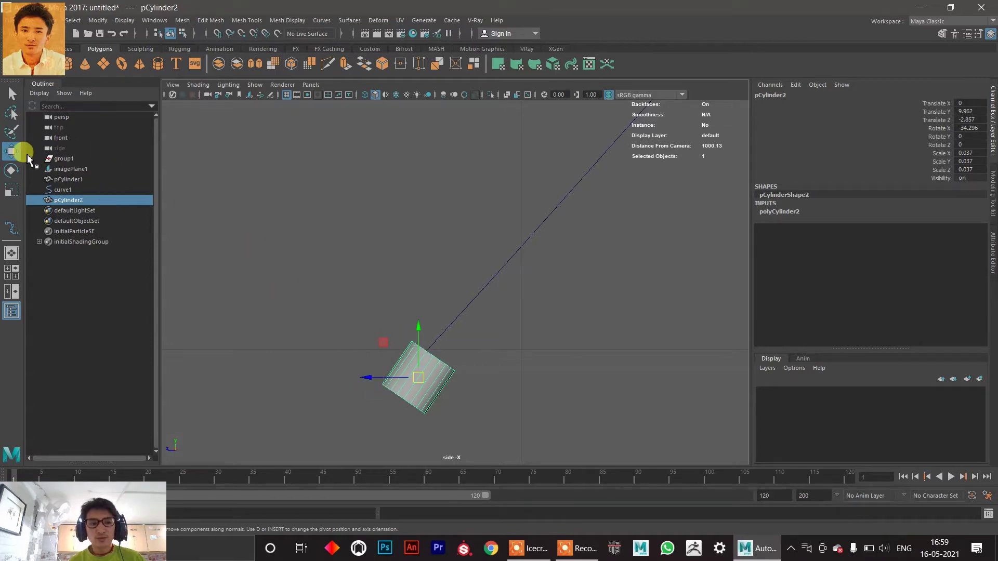
Set the Move tool's axis orientation to Component and put its settings window away.
{"action": "double_click", "coordinate": [11, 151]}
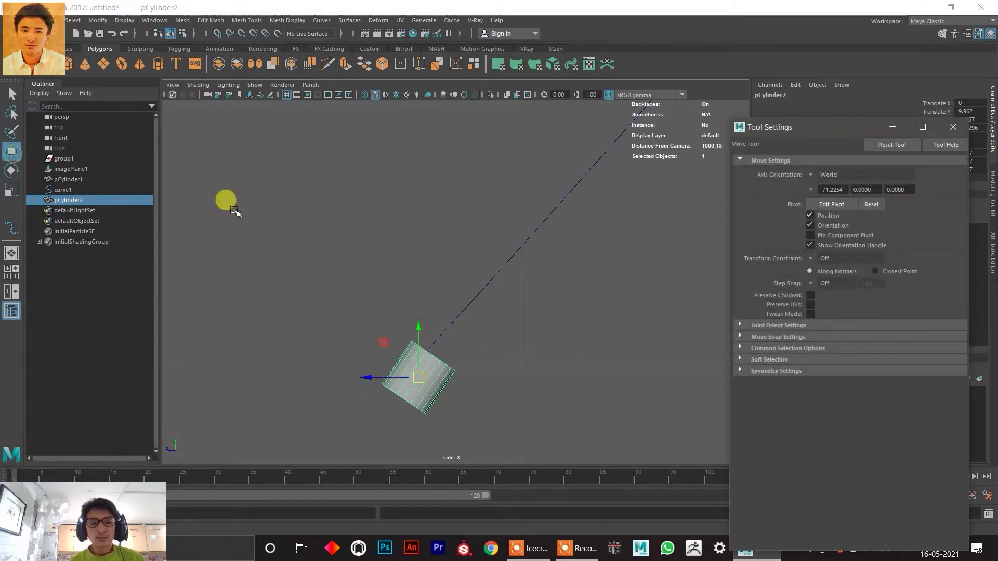
{"action": "left_click", "coordinate": [812, 175]}
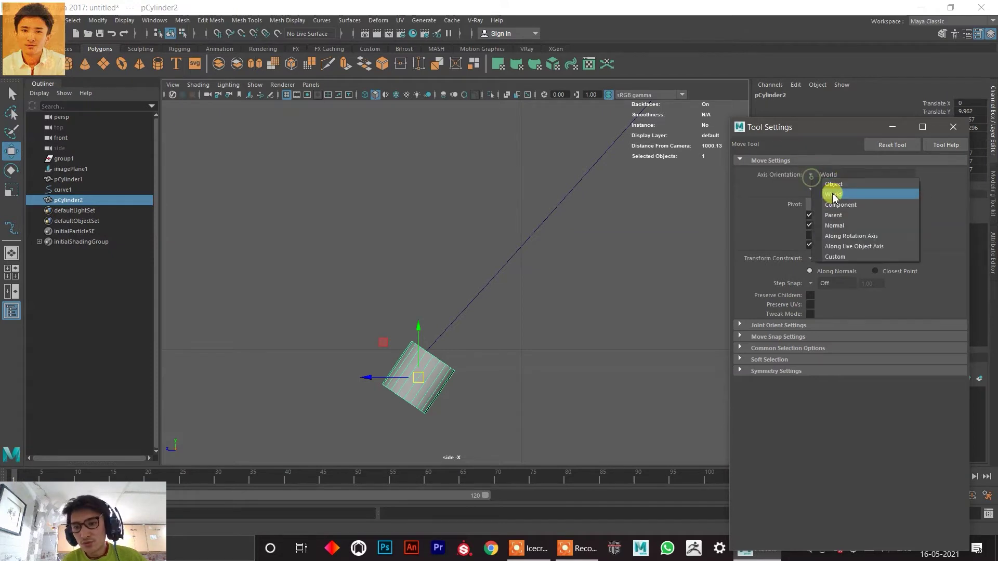
{"action": "left_click", "coordinate": [834, 202]}
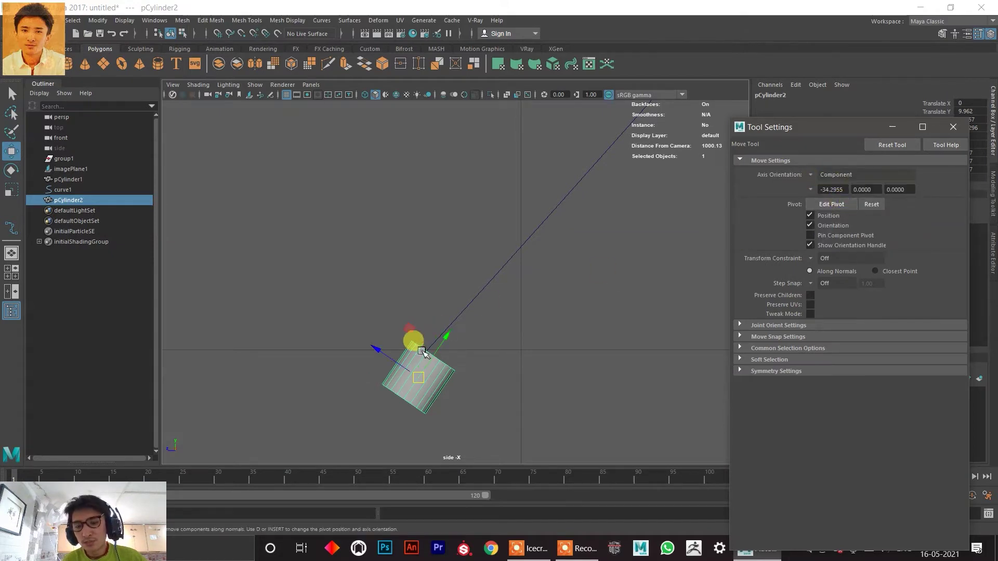
{"action": "left_click", "coordinate": [892, 127]}
{"action": "left_click_drag", "start_coordinate": [452, 344], "coordinate": [611, 196]}
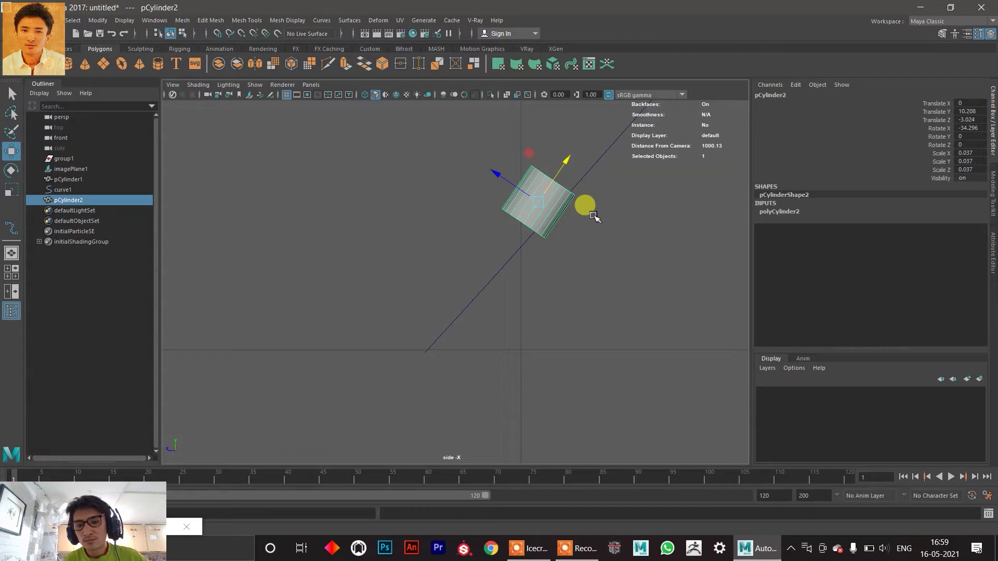
{"action": "key", "text": "ctrl+z"}
{"action": "key", "text": "ctrl+z"}
Scale the cylinder down uniformly to 0.023 and nudge it along its own axes toward the curve's start point.
{"action": "left_click_drag", "start_coordinate": [378, 400], "coordinate": [366, 399]}
{"action": "left_click_drag", "start_coordinate": [420, 370], "coordinate": [417, 374]}
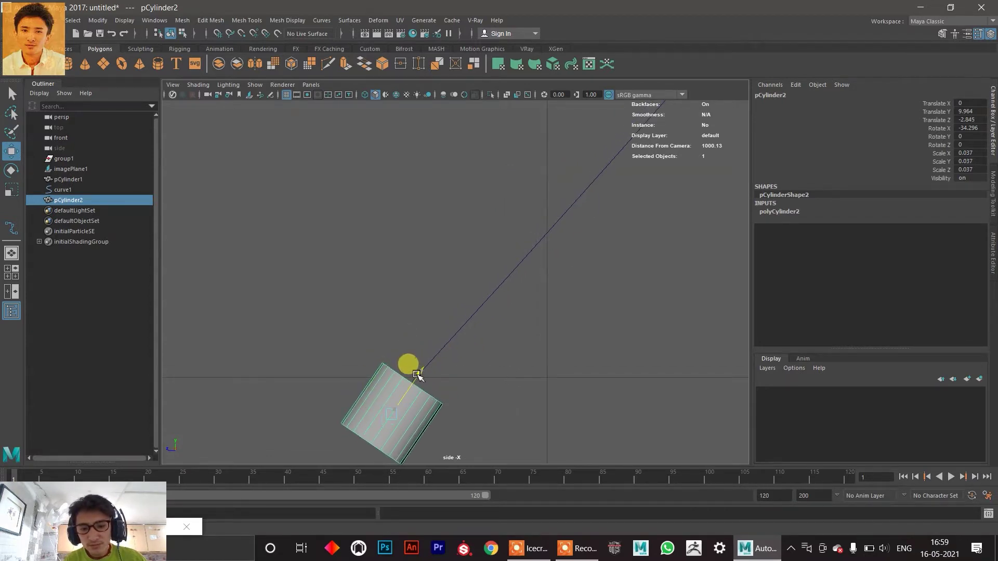
{"action": "key", "text": "r"}
{"action": "left_click_drag", "start_coordinate": [396, 417], "coordinate": [353, 415]}
{"action": "key", "text": "w"}
{"action": "left_click_drag", "start_coordinate": [409, 394], "coordinate": [414, 388]}
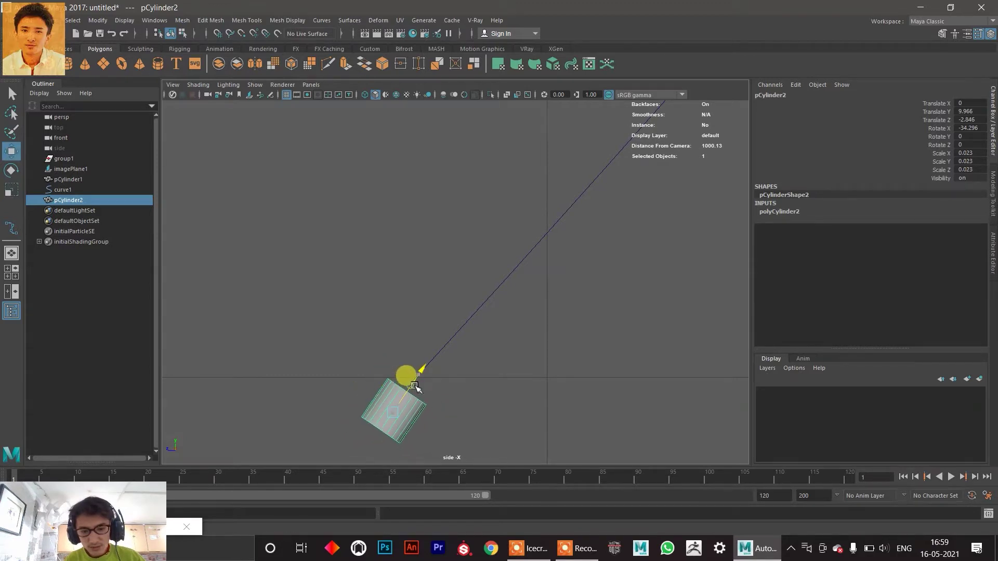
Check the cylinder's alignment with the start of the curve in the side and top views.
{"action": "scroll", "coordinate": [444, 386], "scroll_direction": "down", "scroll_amount": 15}
{"action": "scroll", "coordinate": [447, 379], "scroll_direction": "up", "scroll_amount": 7}
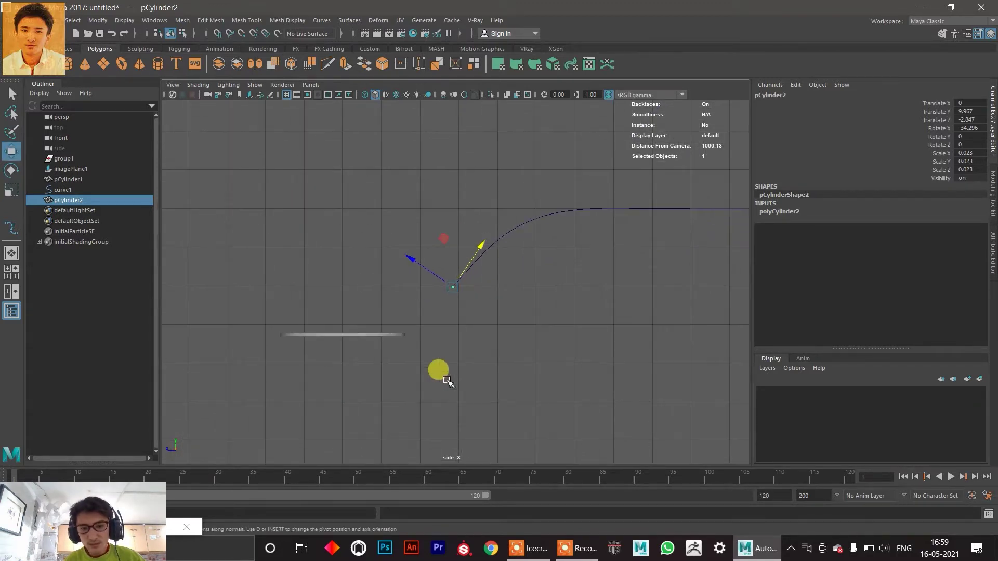
{"action": "scroll", "coordinate": [446, 379], "scroll_direction": "up", "scroll_amount": 8}
{"action": "key", "text": "space"}
{"action": "key", "text": "space"}
{"action": "key", "text": "space"}
{"action": "key", "text": "space"}
{"action": "key", "text": "f"}
{"action": "scroll", "coordinate": [417, 287], "scroll_direction": "up", "scroll_amount": 5}
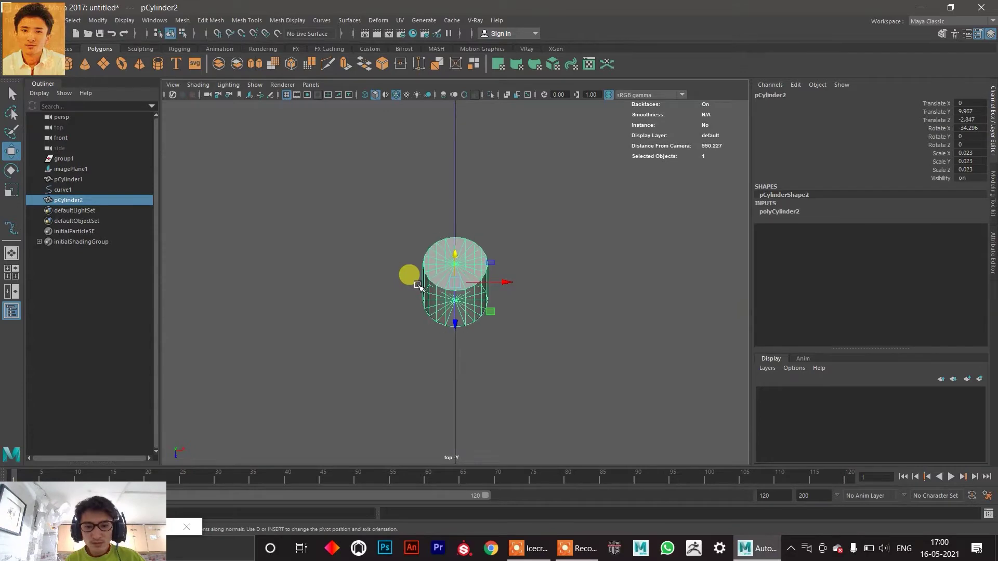
In the perspective view, slide the cylinder along its own axis until its cap meets the curve's start, at Translate Y 9.972 and Z -2.851.
{"action": "scroll", "coordinate": [436, 287], "scroll_direction": "down", "scroll_amount": 5}
{"action": "key", "text": "space"}
{"action": "key", "text": "space"}
{"action": "key", "text": "space"}
{"action": "key", "text": "space"}
{"action": "key", "text": "f"}
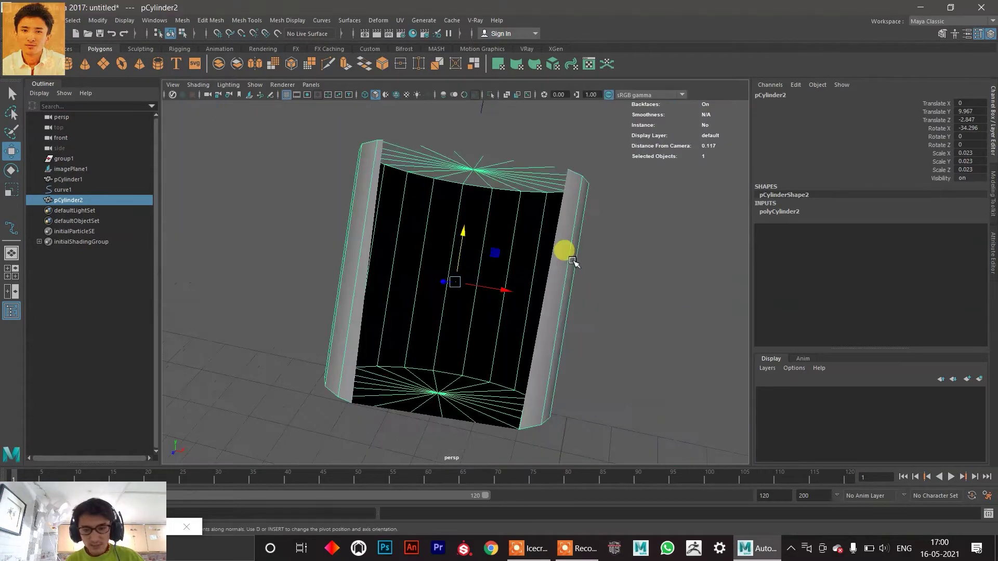
{"action": "scroll", "coordinate": [453, 310], "scroll_direction": "up", "scroll_amount": 3}
{"action": "left_click_drag", "start_coordinate": [452, 310], "coordinate": [574, 330], "text": "alt"}
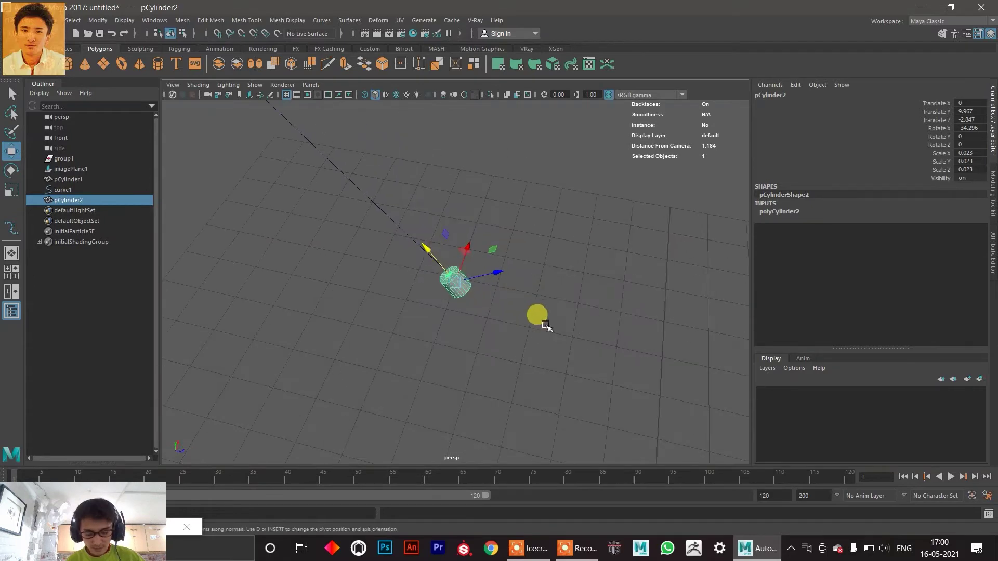
{"action": "scroll", "coordinate": [526, 322], "scroll_direction": "up", "scroll_amount": 8}
{"action": "left_click_drag", "start_coordinate": [424, 300], "coordinate": [396, 219], "text": "alt"}
{"action": "middle_click_drag", "start_coordinate": [397, 218], "coordinate": [398, 245], "text": "alt"}
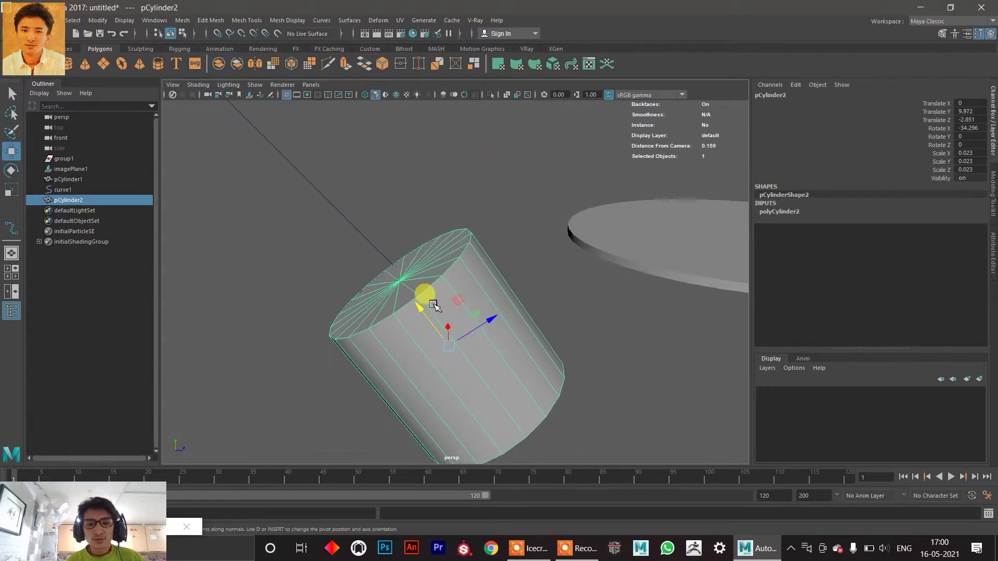
{"action": "mouse_move", "coordinate": [417, 313]}
{"action": "left_mouse_down"}
{"action": "mouse_move", "coordinate": [391, 286]}
{"action": "mouse_move", "coordinate": [360, 276]}
{"action": "mouse_move", "coordinate": [422, 334]}
{"action": "mouse_move", "coordinate": [409, 325]}
{"action": "mouse_move", "coordinate": [421, 311]}
{"action": "left_mouse_up"}
Inspect the junction between the cylinder's cap and the curve's start from several distances.
{"action": "scroll", "coordinate": [416, 306], "scroll_direction": "down", "scroll_amount": 5}
{"action": "scroll", "coordinate": [408, 294], "scroll_direction": "up", "scroll_amount": 1}
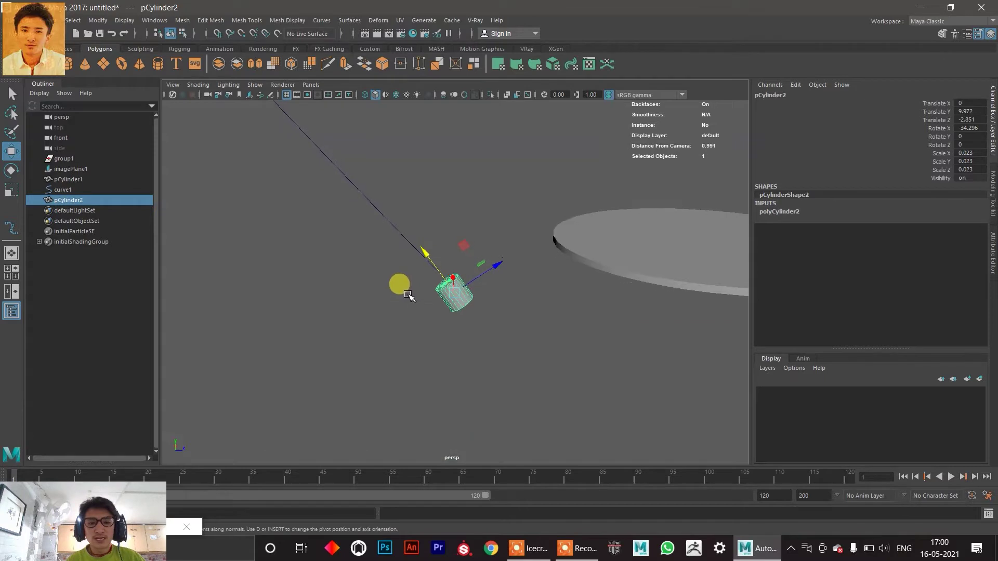
{"action": "scroll", "coordinate": [405, 291], "scroll_direction": "up", "scroll_amount": 3}
{"action": "scroll", "coordinate": [390, 278], "scroll_direction": "down", "scroll_amount": 5}
{"action": "scroll", "coordinate": [390, 278], "scroll_direction": "up", "scroll_amount": 2}
{"action": "scroll", "coordinate": [390, 279], "scroll_direction": "down", "scroll_amount": 4}
{"action": "middle_click_drag", "start_coordinate": [304, 153], "coordinate": [303, 194], "text": "alt"}
{"action": "scroll", "coordinate": [414, 305], "scroll_direction": "up", "scroll_amount": 3}
{"action": "middle_click_drag", "start_coordinate": [414, 305], "coordinate": [390, 242], "text": "alt"}
{"action": "scroll", "coordinate": [414, 338], "scroll_direction": "up", "scroll_amount": 3}
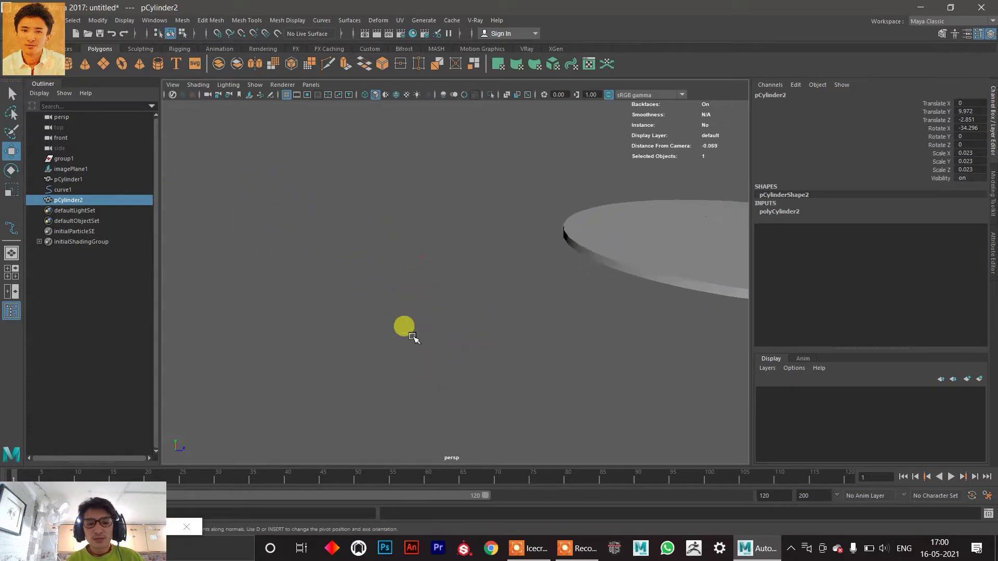
Select all the triangular cap faces on the cylinder end facing the curve.
{"action": "scroll", "coordinate": [475, 274], "scroll_direction": "down", "scroll_amount": 3}
{"action": "left_click_drag", "start_coordinate": [385, 213], "coordinate": [419, 186], "text": "alt"}
{"action": "mouse_move", "coordinate": [419, 187]}
{"action": "right_mouse_down"}
{"action": "mouse_move", "coordinate": [416, 208]}
{"action": "mouse_move", "coordinate": [403, 189]}
{"action": "right_mouse_up"}
{"action": "left_click_drag", "start_coordinate": [403, 189], "coordinate": [411, 213], "text": "alt"}
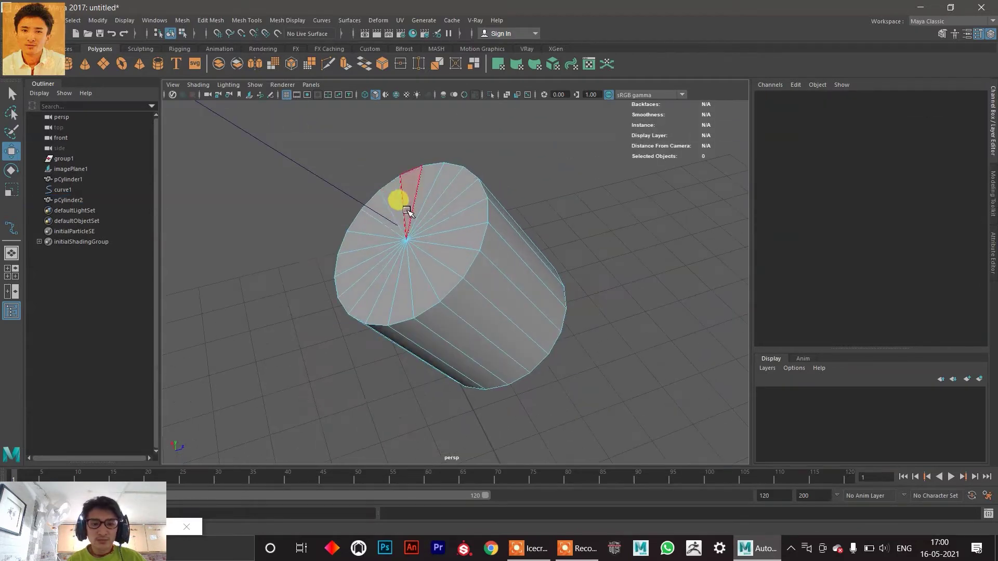
{"action": "left_click", "coordinate": [400, 201]}
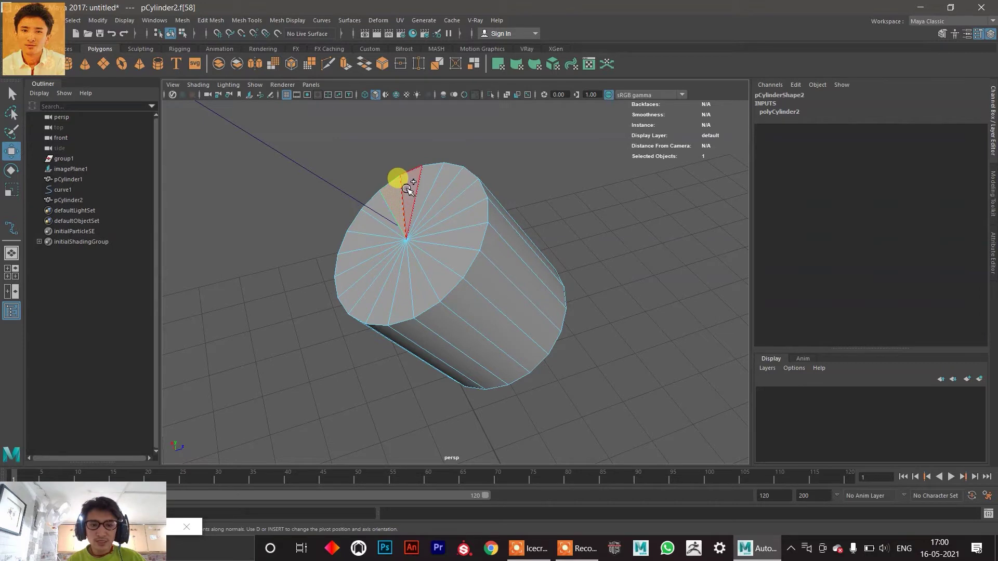
{"action": "mouse_move", "coordinate": [427, 195]}
{"action": "left_mouse_down", "text": "shift"}
{"action": "mouse_move", "coordinate": [449, 222]}
{"action": "mouse_move", "coordinate": [444, 261]}
{"action": "mouse_move", "coordinate": [397, 280]}
{"action": "mouse_move", "coordinate": [376, 260]}
{"action": "left_mouse_up", "text": "shift"}
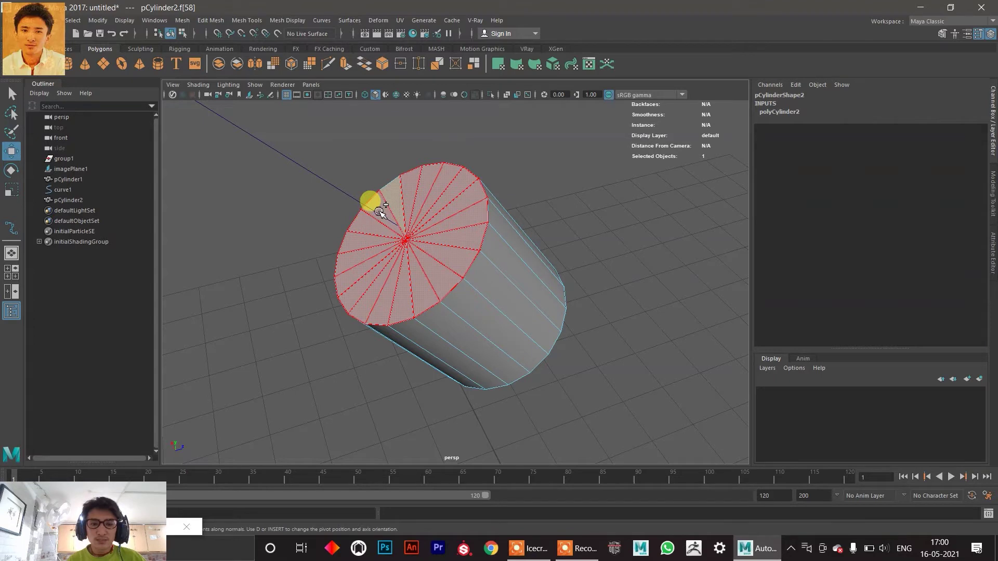
{"action": "left_click_drag", "start_coordinate": [380, 210], "coordinate": [379, 211], "text": "shift"}
Add the profile curve to the cap face selection and extrude the faces along it.
{"action": "scroll", "coordinate": [380, 210], "scroll_direction": "down", "scroll_amount": 4}
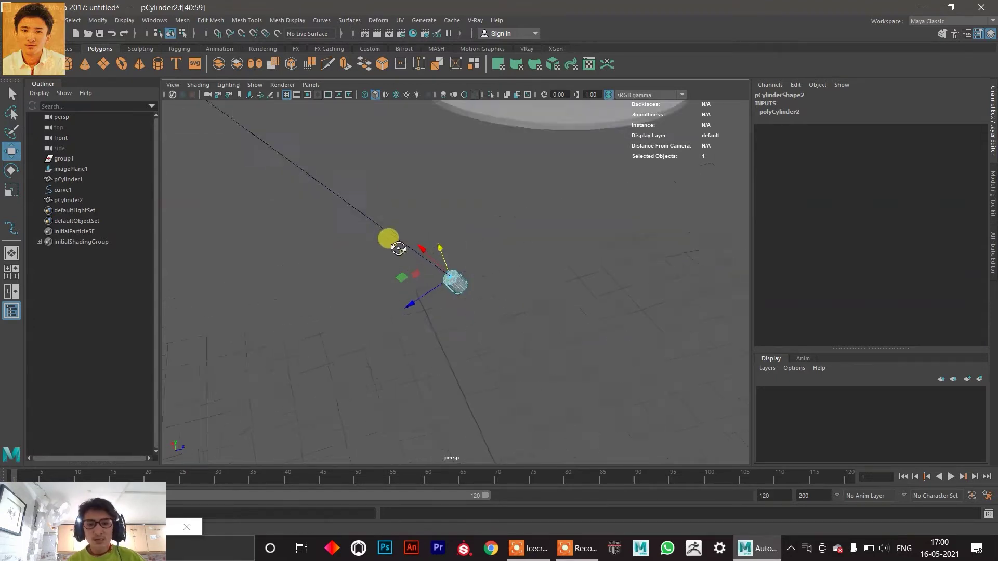
{"action": "left_click_drag", "start_coordinate": [365, 165], "coordinate": [320, 214], "text": "shift"}
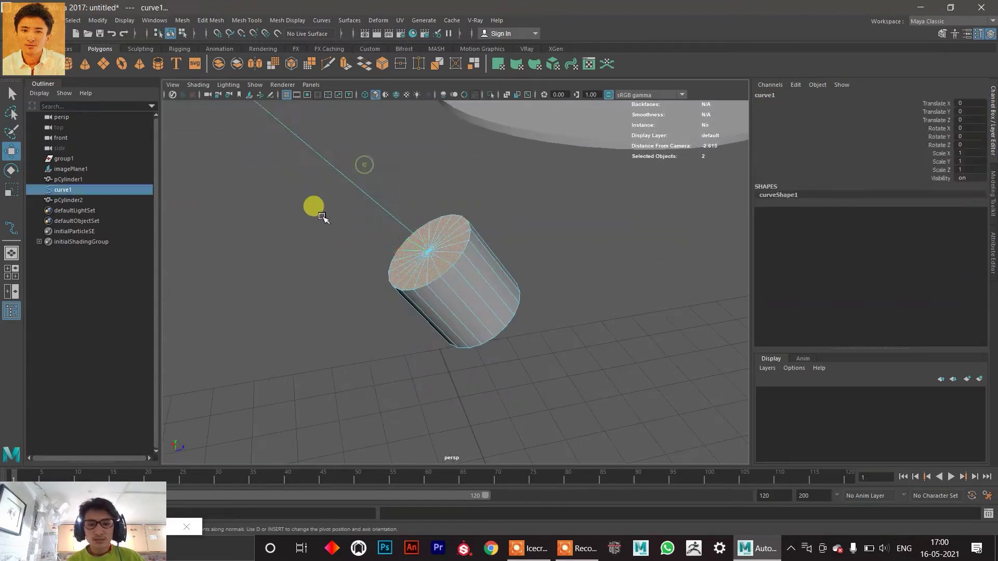
{"action": "key", "text": "ctrl+e"}
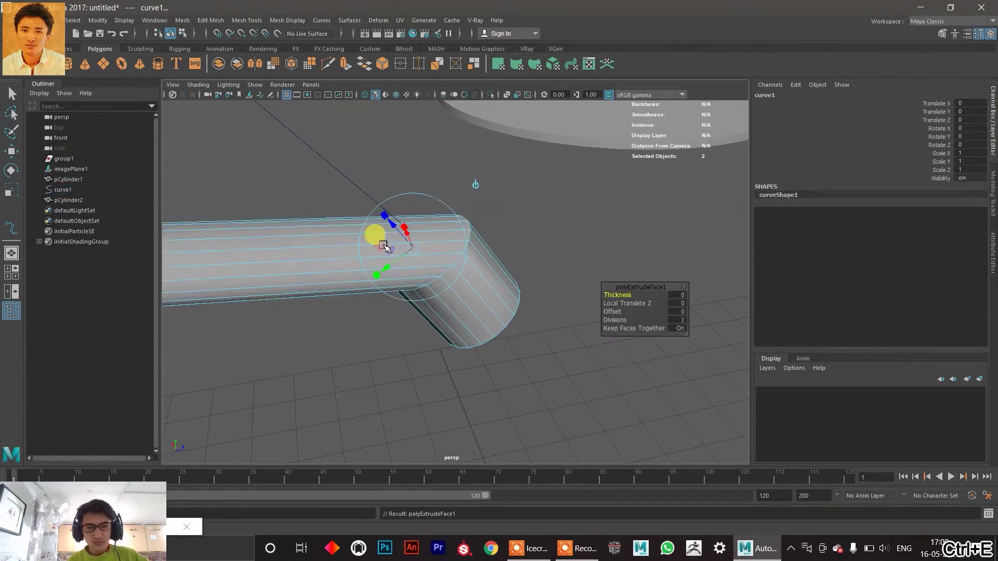
Compare the extruded tube with the profile curve along its whole length.
{"action": "scroll", "coordinate": [379, 240], "scroll_direction": "down", "scroll_amount": 5}
{"action": "left_click_drag", "start_coordinate": [328, 284], "coordinate": [398, 323], "text": "alt"}
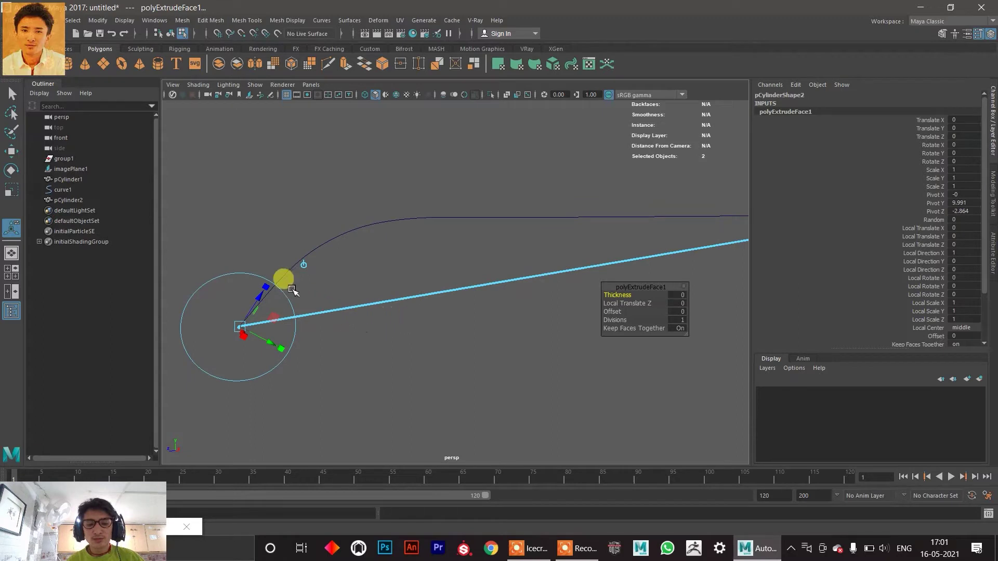
{"action": "middle_click_drag", "start_coordinate": [470, 318], "coordinate": [249, 322], "text": "alt"}
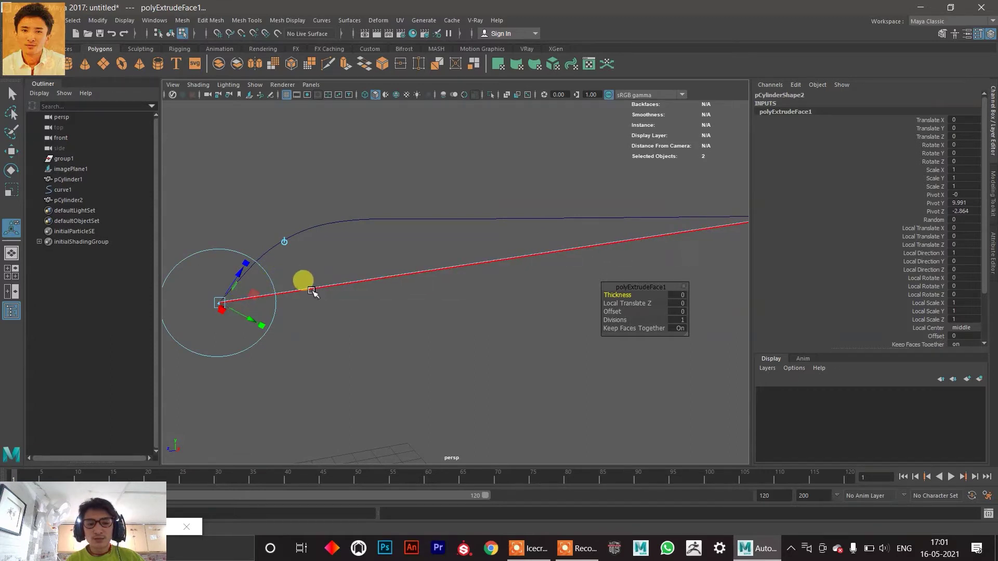
{"action": "left_click", "coordinate": [311, 291]}
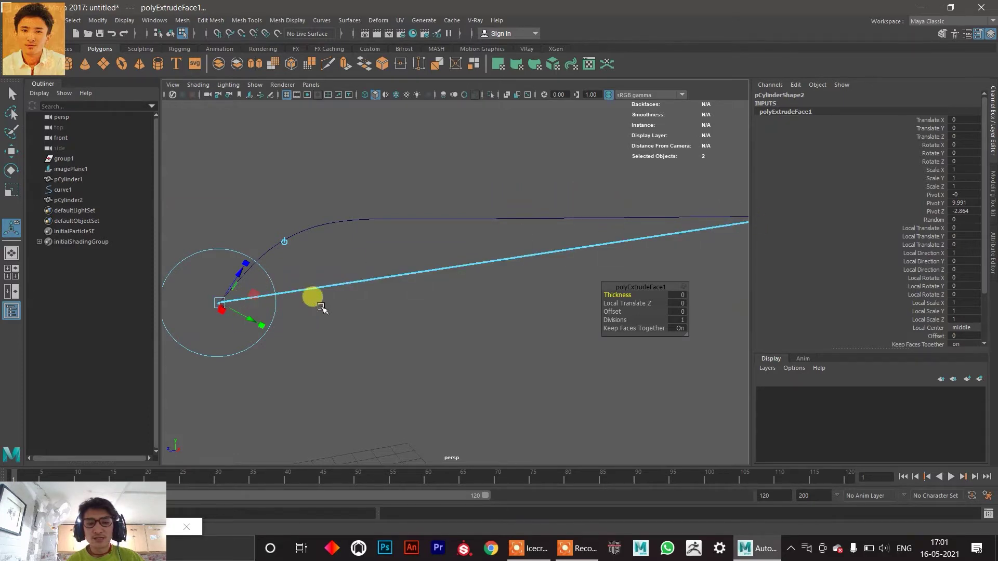
{"action": "middle_click_drag", "start_coordinate": [414, 300], "coordinate": [170, 361], "text": "alt"}
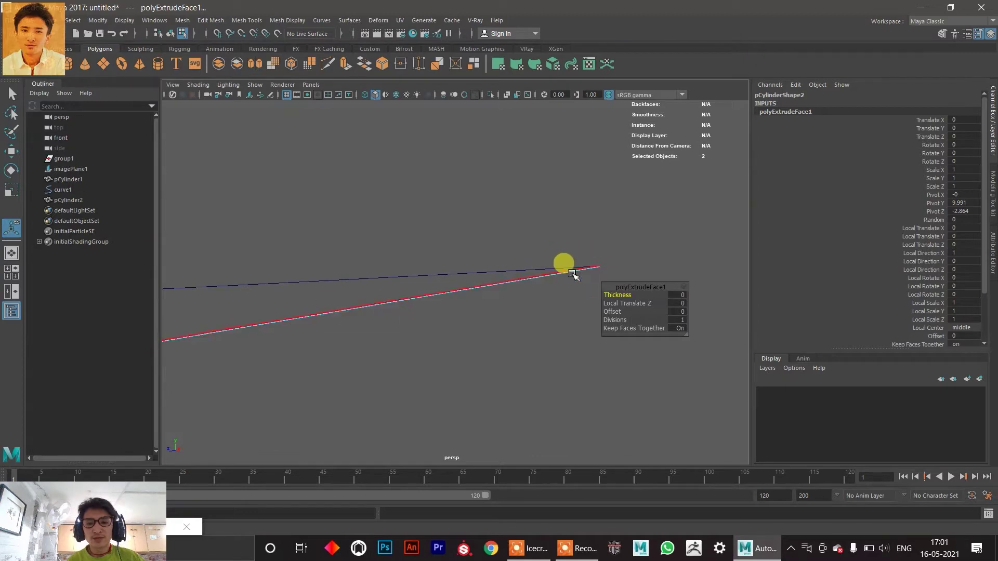
Examine the straight extruded tube close up and compare its path with the bend in the profile curve.
{"action": "middle_click_drag", "start_coordinate": [475, 292], "coordinate": [659, 260], "text": "alt"}
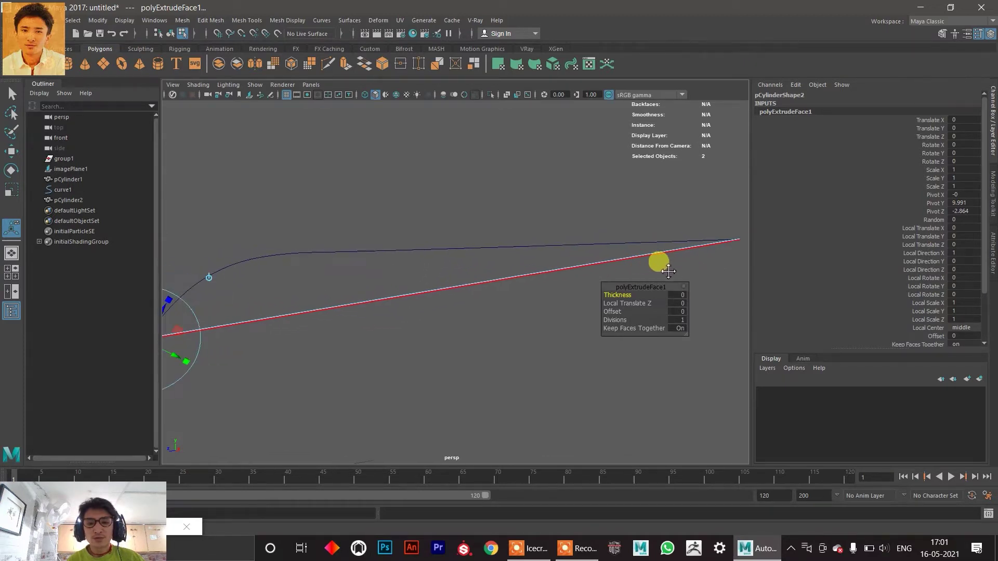
{"action": "scroll", "coordinate": [363, 319], "scroll_direction": "up", "scroll_amount": 5}
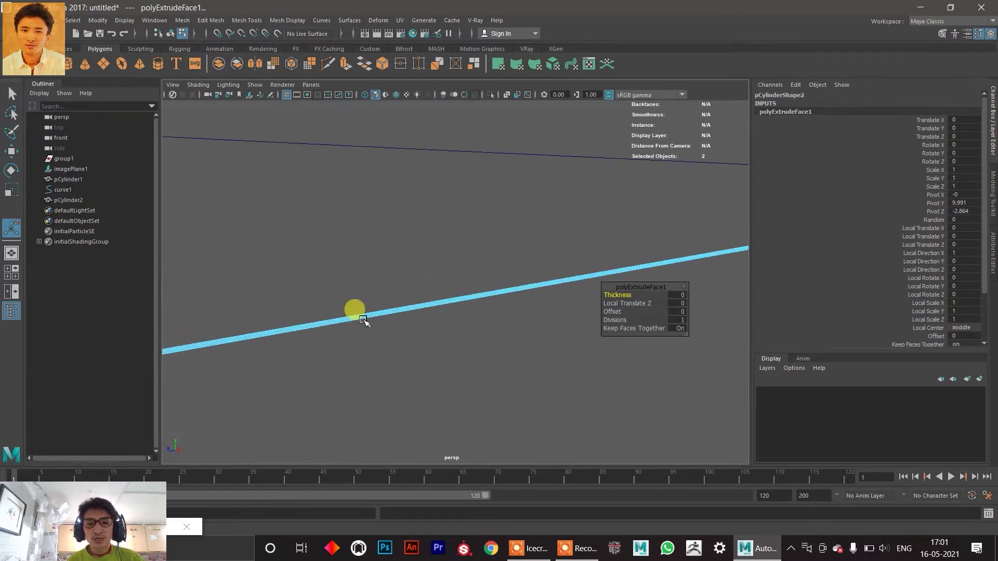
{"action": "middle_click_drag", "start_coordinate": [363, 321], "coordinate": [362, 230], "text": "alt"}
{"action": "scroll", "coordinate": [362, 290], "scroll_direction": "up", "scroll_amount": 1}
{"action": "scroll", "coordinate": [364, 291], "scroll_direction": "down", "scroll_amount": 2}
{"action": "scroll", "coordinate": [370, 289], "scroll_direction": "up", "scroll_amount": 2}
{"action": "scroll", "coordinate": [356, 294], "scroll_direction": "down", "scroll_amount": 2}
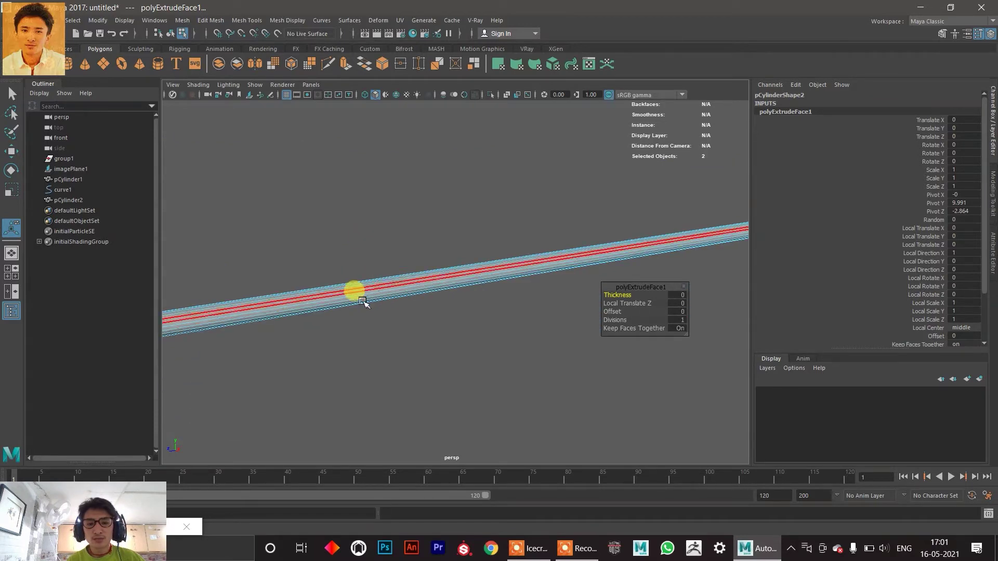
{"action": "scroll", "coordinate": [360, 297], "scroll_direction": "down", "scroll_amount": 3}
{"action": "middle_click_drag", "start_coordinate": [356, 288], "coordinate": [392, 283], "text": "alt"}
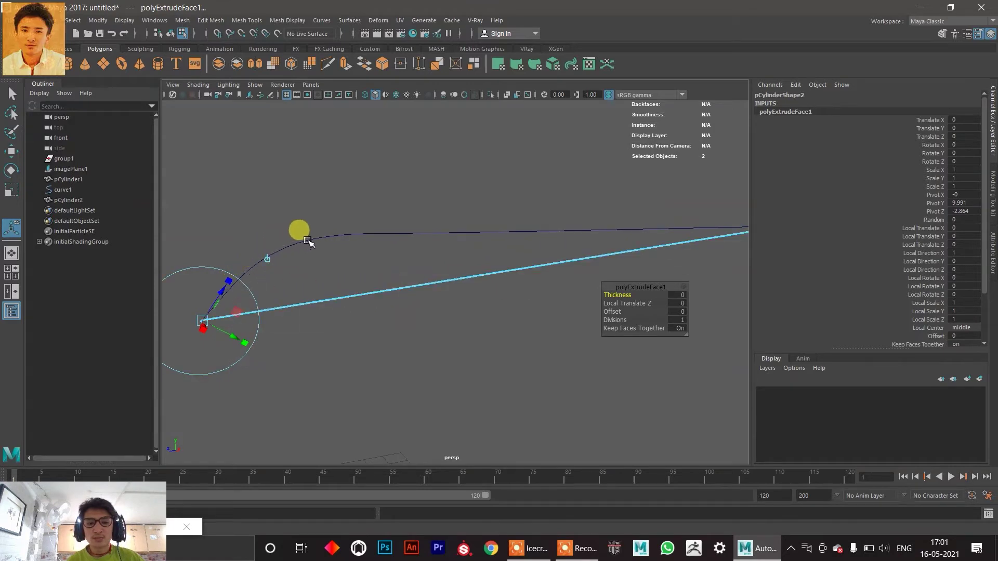
{"action": "scroll", "coordinate": [336, 290], "scroll_direction": "up", "scroll_amount": 1}
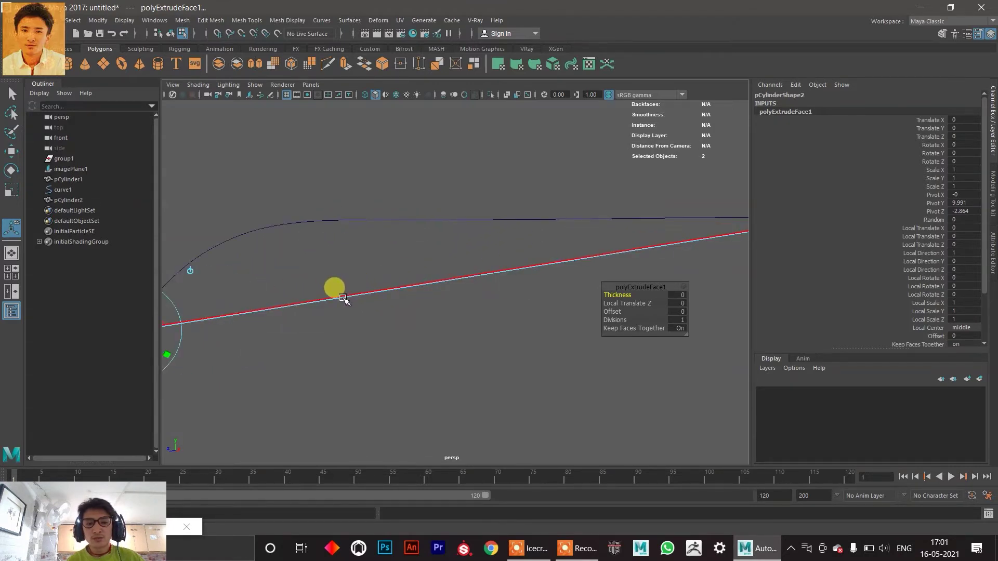
Set the extrusion's divisions to 25 so the tube follows the bend of the profile curve.
{"action": "left_click_drag", "start_coordinate": [622, 322], "coordinate": [319, 301]}
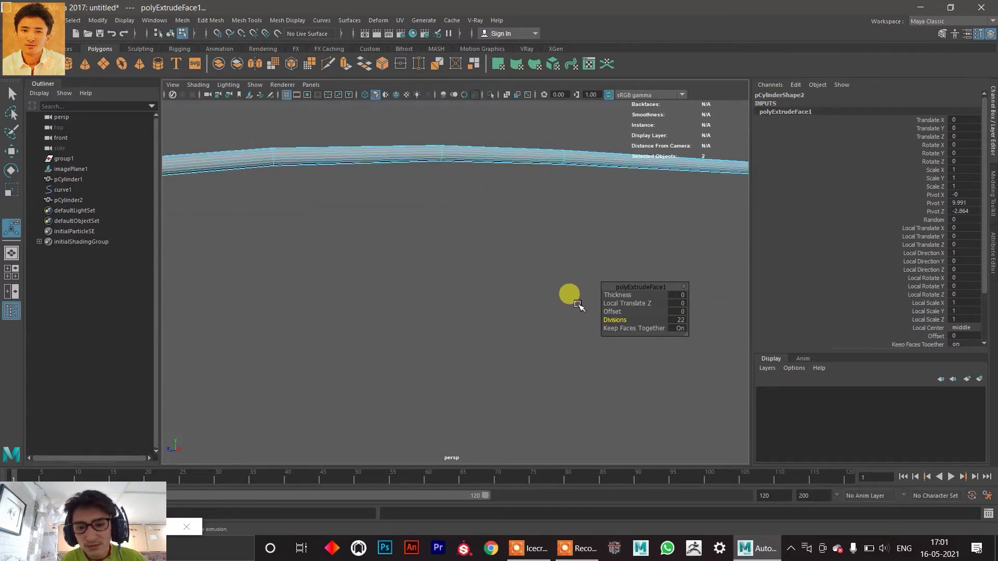
{"action": "left_click_drag", "start_coordinate": [634, 324], "coordinate": [655, 319]}
{"action": "left_click", "coordinate": [680, 320]}
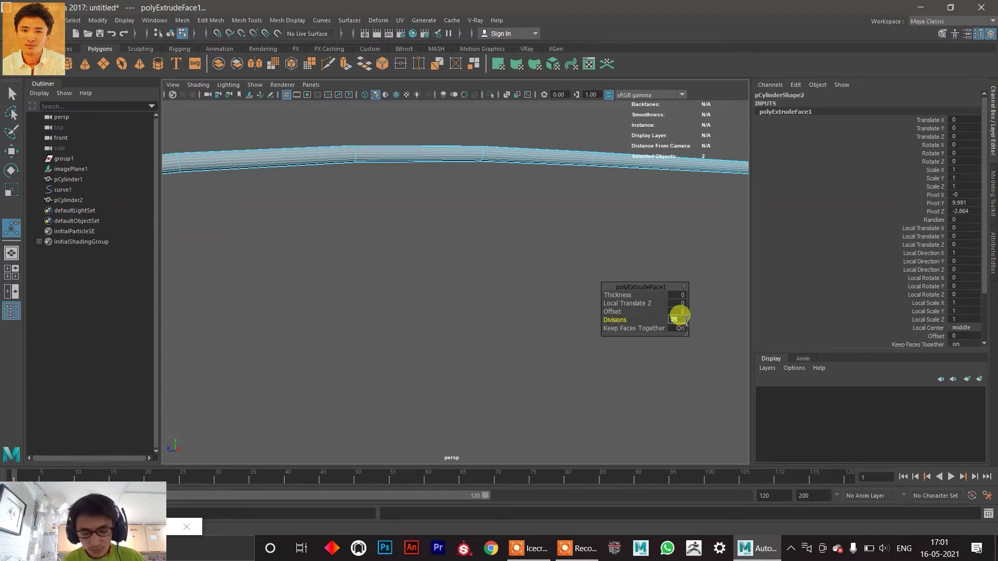
{"action": "type", "text": "100"}
{"action": "key", "text": "Return"}
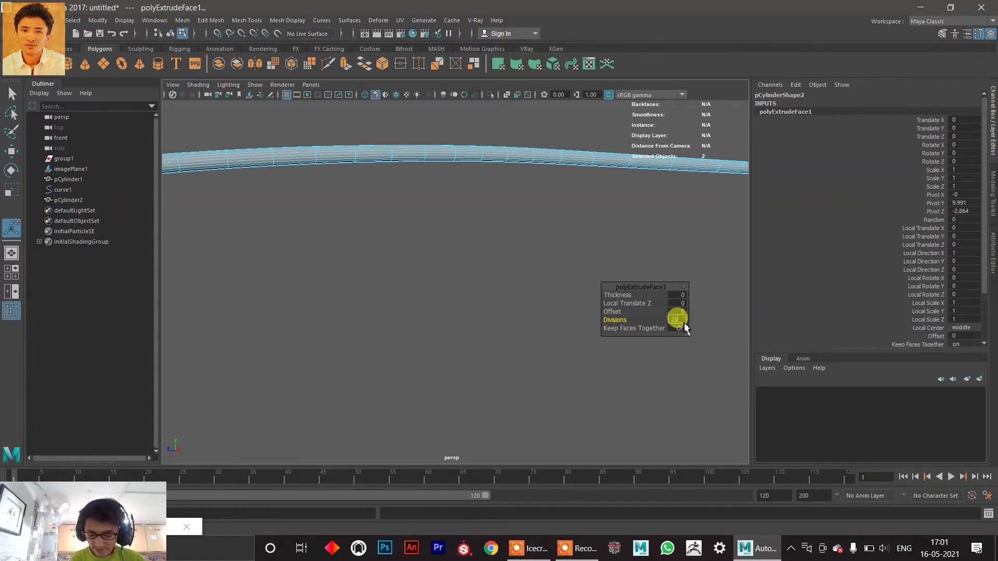
{"action": "left_click_drag", "start_coordinate": [327, 285], "coordinate": [387, 273], "text": "alt"}
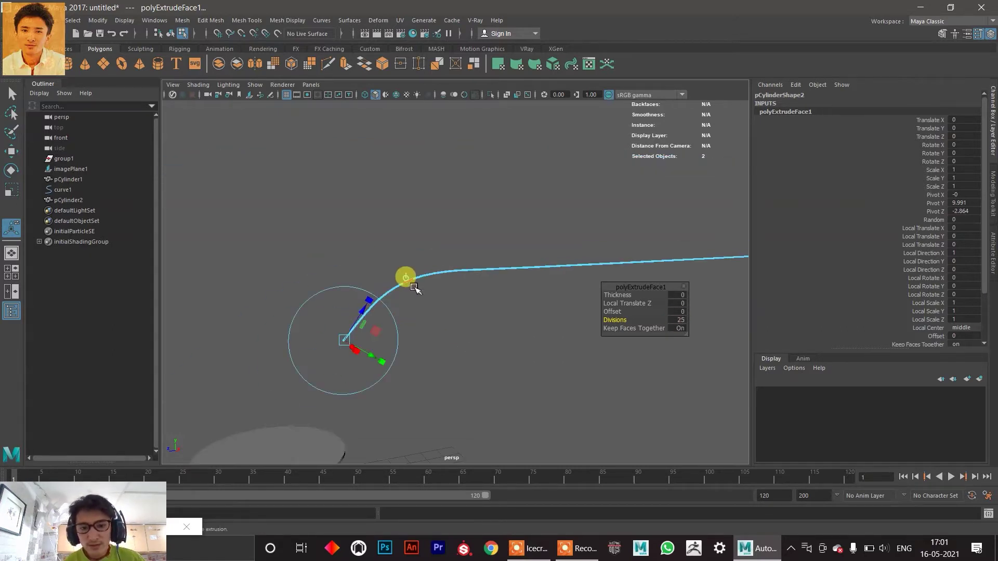
Return to object mode and select the extruded tube as a whole.
{"action": "right_click_drag", "start_coordinate": [445, 278], "coordinate": [499, 243]}
{"action": "left_click", "coordinate": [490, 243]}
{"action": "left_click", "coordinate": [456, 280]}
Select the ring of vertices at the tube's lower end in the side view and activate the Move tool.
{"action": "left_click_drag", "start_coordinate": [456, 279], "coordinate": [399, 233], "text": "alt"}
{"action": "scroll", "coordinate": [565, 320], "scroll_direction": "up", "scroll_amount": 5}
{"action": "left_click_drag", "start_coordinate": [427, 239], "coordinate": [321, 245], "text": "alt"}
{"action": "scroll", "coordinate": [333, 252], "scroll_direction": "up", "scroll_amount": 4}
{"action": "middle_click_drag", "start_coordinate": [354, 263], "coordinate": [468, 208], "text": "alt"}
{"action": "scroll", "coordinate": [403, 280], "scroll_direction": "up", "scroll_amount": 4}
{"action": "middle_click_drag", "start_coordinate": [404, 277], "coordinate": [499, 254], "text": "alt"}
{"action": "scroll", "coordinate": [457, 290], "scroll_direction": "up", "scroll_amount": 2}
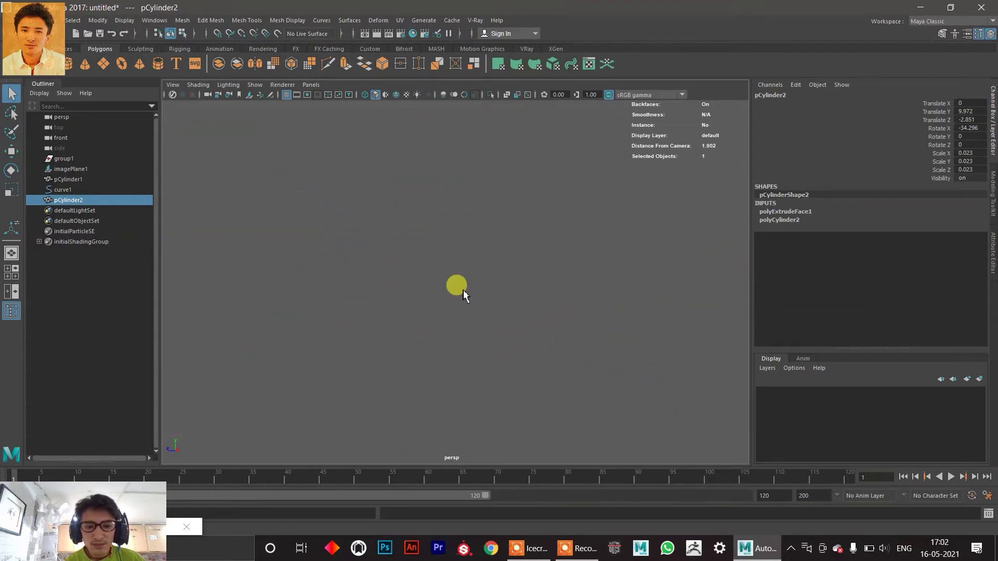
{"action": "right_click_drag", "start_coordinate": [432, 275], "coordinate": [407, 300]}
{"action": "key", "text": "space"}
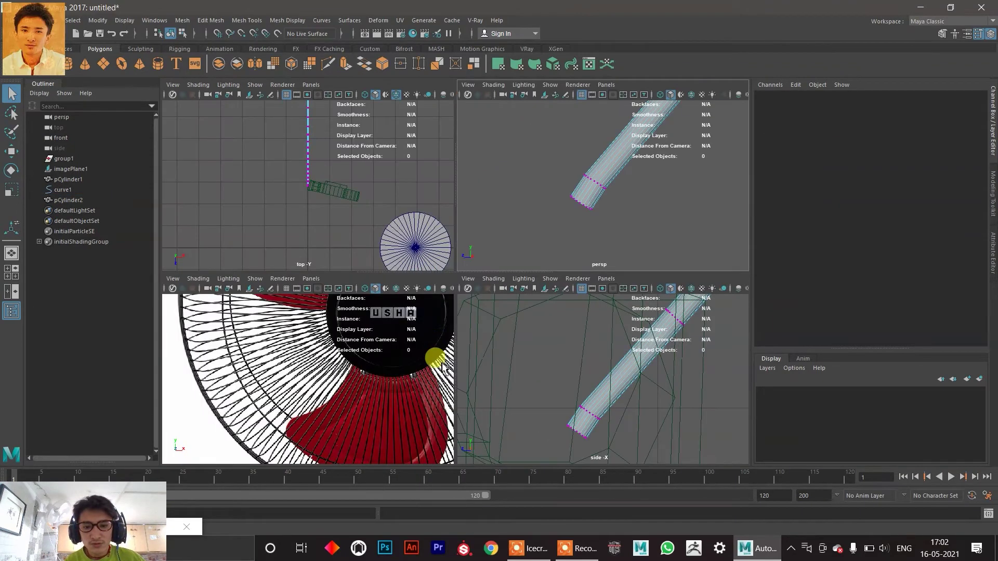
{"action": "key", "text": "space"}
{"action": "left_click_drag", "start_coordinate": [345, 279], "coordinate": [461, 383]}
{"action": "key", "text": "w"}
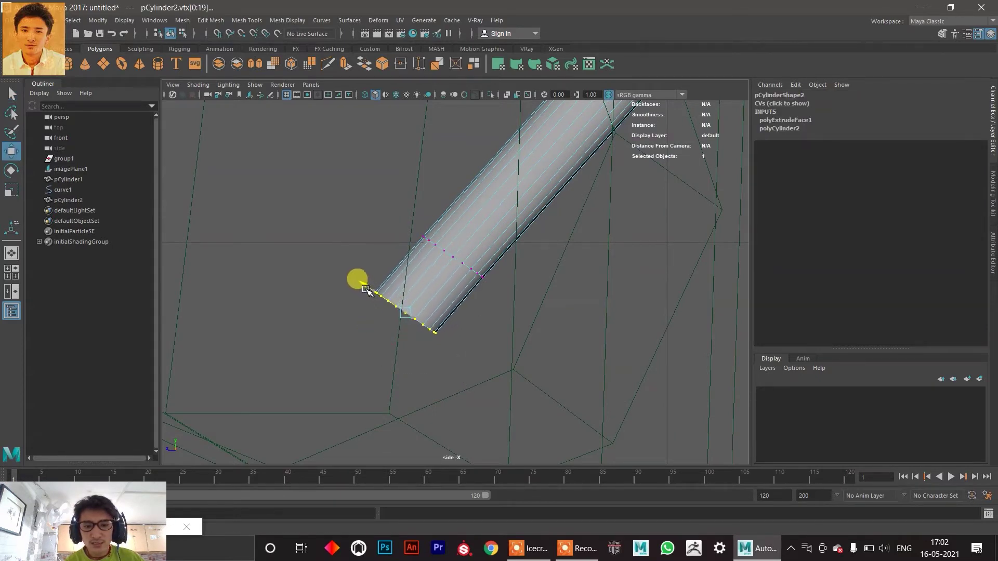
Leave vertex mode and select the whole extruded tube in the side view.
{"action": "right_click_drag", "start_coordinate": [480, 249], "coordinate": [506, 228]}
{"action": "scroll", "coordinate": [471, 245], "scroll_direction": "down", "scroll_amount": 5}
{"action": "left_click", "coordinate": [584, 279]}
{"action": "left_click", "coordinate": [523, 210]}
{"action": "scroll", "coordinate": [439, 283], "scroll_direction": "down", "scroll_amount": 5}
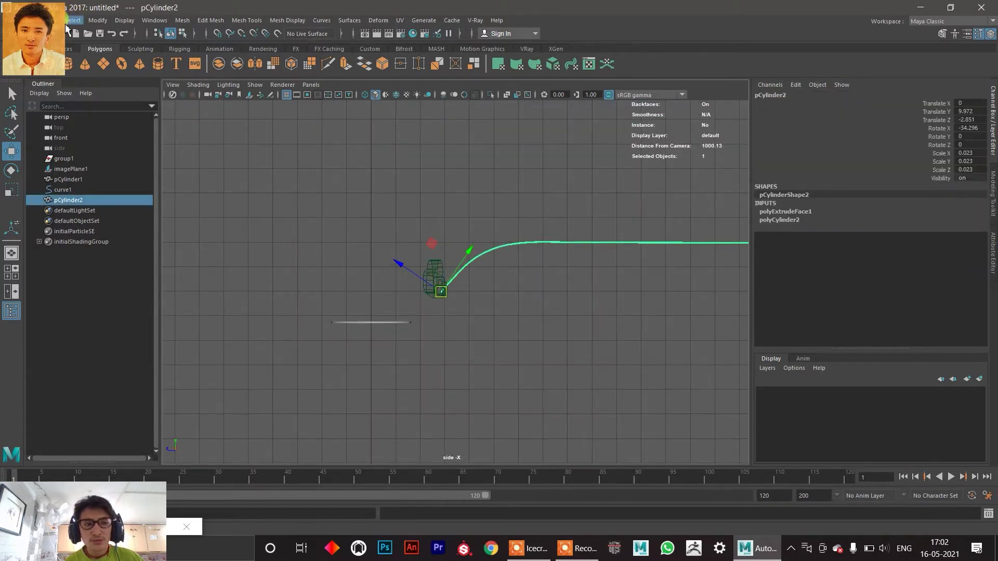
Show the side view in wireframe and select the profile curve running inside the extruded tube.
{"action": "scroll", "coordinate": [463, 241], "scroll_direction": "up", "scroll_amount": 10}
{"action": "scroll", "coordinate": [408, 255], "scroll_direction": "down", "scroll_amount": 10}
{"action": "middle_click_drag", "start_coordinate": [478, 236], "coordinate": [337, 270], "text": "alt"}
{"action": "scroll", "coordinate": [437, 283], "scroll_direction": "up", "scroll_amount": 10}
{"action": "scroll", "coordinate": [395, 283], "scroll_direction": "down", "scroll_amount": 5}
{"action": "scroll", "coordinate": [388, 287], "scroll_direction": "up", "scroll_amount": 5}
{"action": "scroll", "coordinate": [398, 300], "scroll_direction": "up", "scroll_amount": 10}
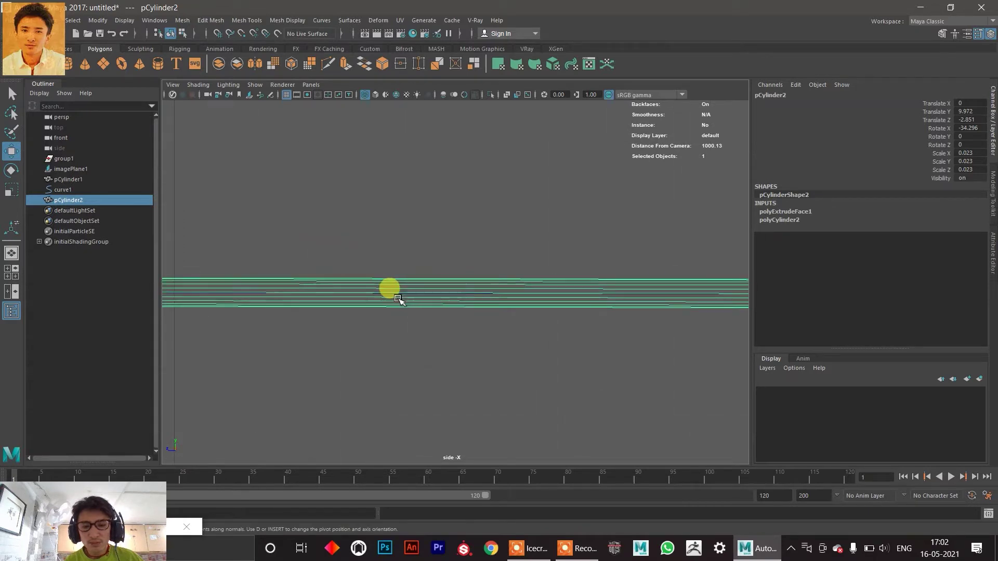
{"action": "scroll", "coordinate": [358, 281], "scroll_direction": "down", "scroll_amount": 5}
{"action": "scroll", "coordinate": [353, 297], "scroll_direction": "up", "scroll_amount": 8}
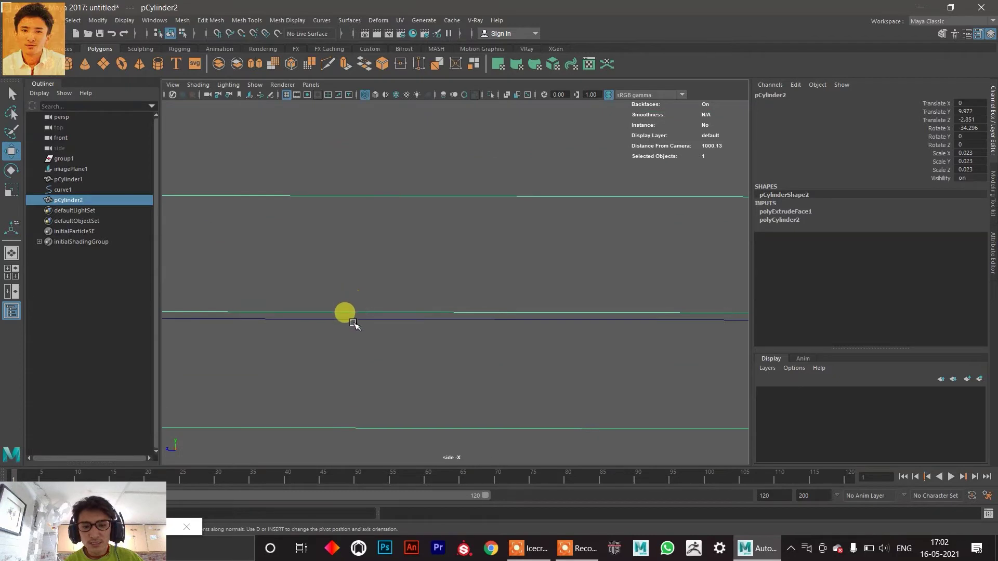
{"action": "left_click", "coordinate": [353, 316]}
{"action": "key", "text": "f"}
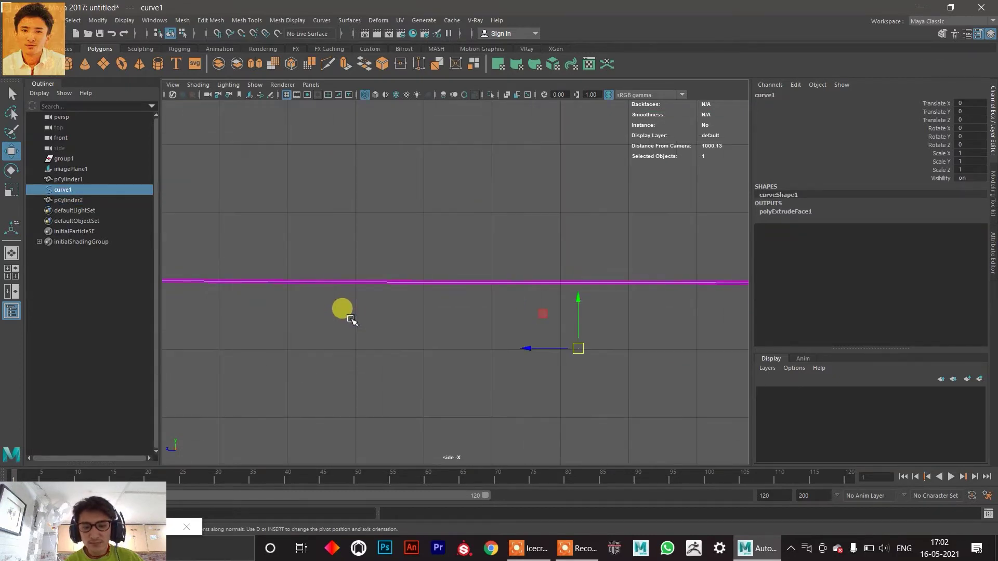
Try deleting the profile curve while it still drives the extrusion, and undo the deletion.
{"action": "key", "text": "Delete"}
{"action": "scroll", "coordinate": [364, 307], "scroll_direction": "up", "scroll_amount": 2}
{"action": "scroll", "coordinate": [367, 305], "scroll_direction": "down", "scroll_amount": 5}
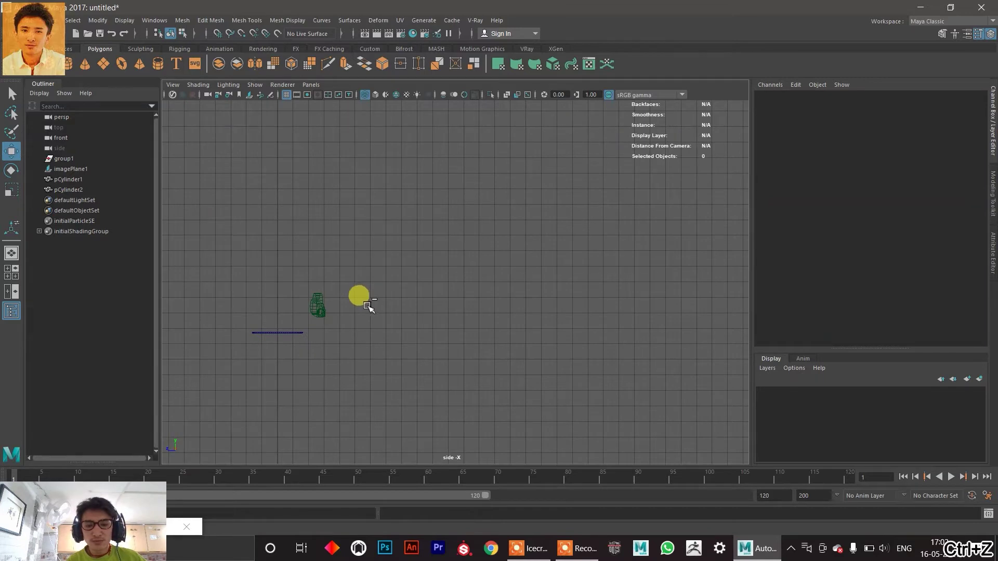
{"action": "key", "text": "ctrl+z"}
{"action": "scroll", "coordinate": [393, 301], "scroll_direction": "up", "scroll_amount": 2}
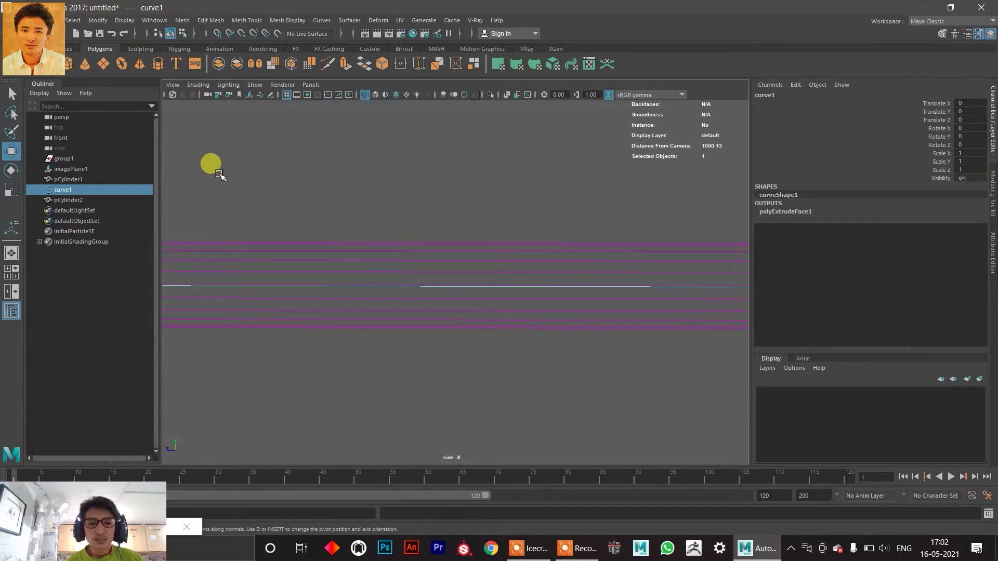
Delete all construction history in the scene and delete the profile curve.
{"action": "left_click", "coordinate": [33, 20]}
{"action": "mouse_move", "coordinate": [86, 156]}
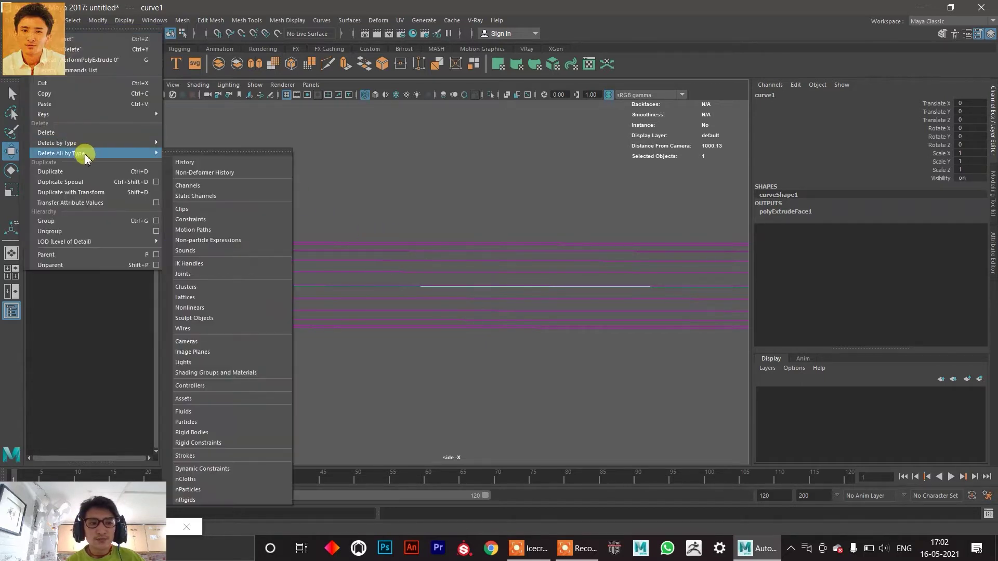
{"action": "left_click", "coordinate": [188, 162]}
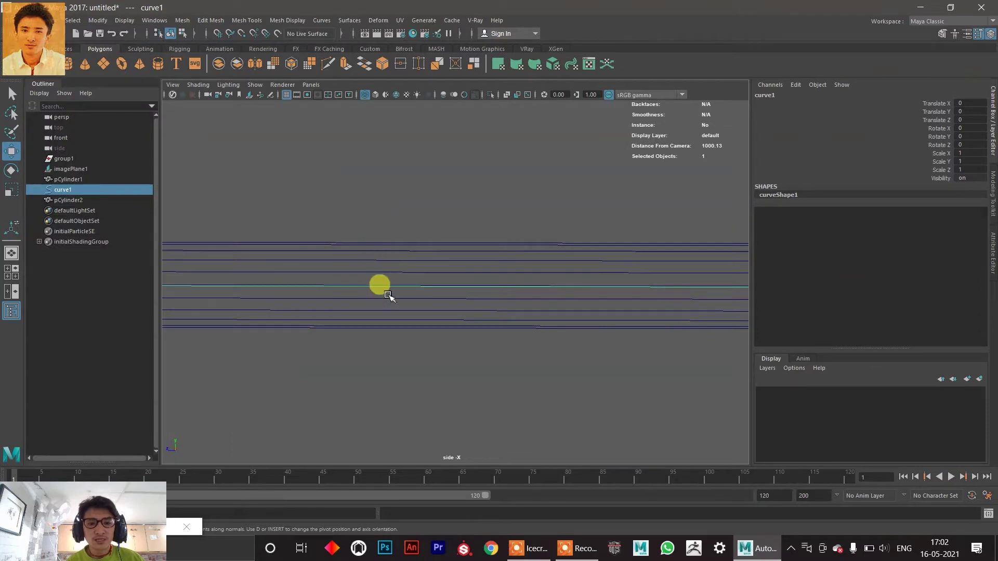
{"action": "key", "text": "Delete"}
{"action": "scroll", "coordinate": [391, 291], "scroll_direction": "down", "scroll_amount": 10}
Center the extruded tube's pivot and delete all construction history again.
{"action": "scroll", "coordinate": [393, 283], "scroll_direction": "up", "scroll_amount": 3}
{"action": "left_click", "coordinate": [393, 285]}
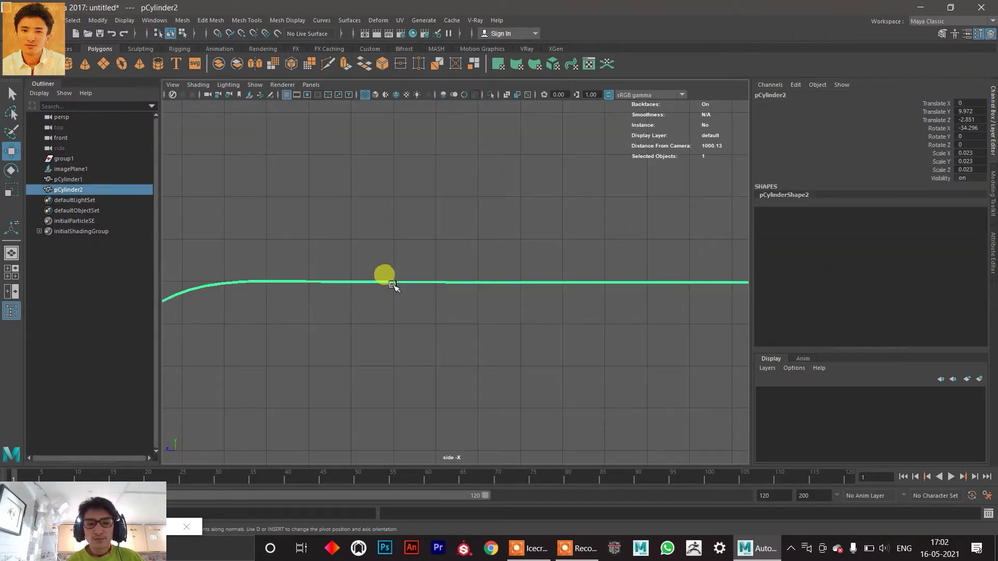
{"action": "scroll", "coordinate": [394, 291], "scroll_direction": "down", "scroll_amount": 4}
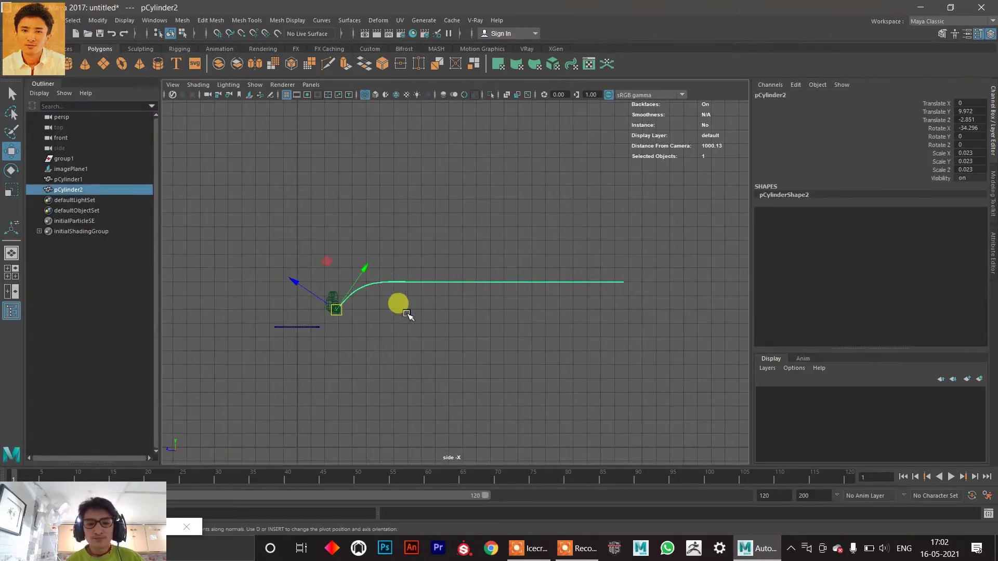
{"action": "left_click", "coordinate": [91, 21]}
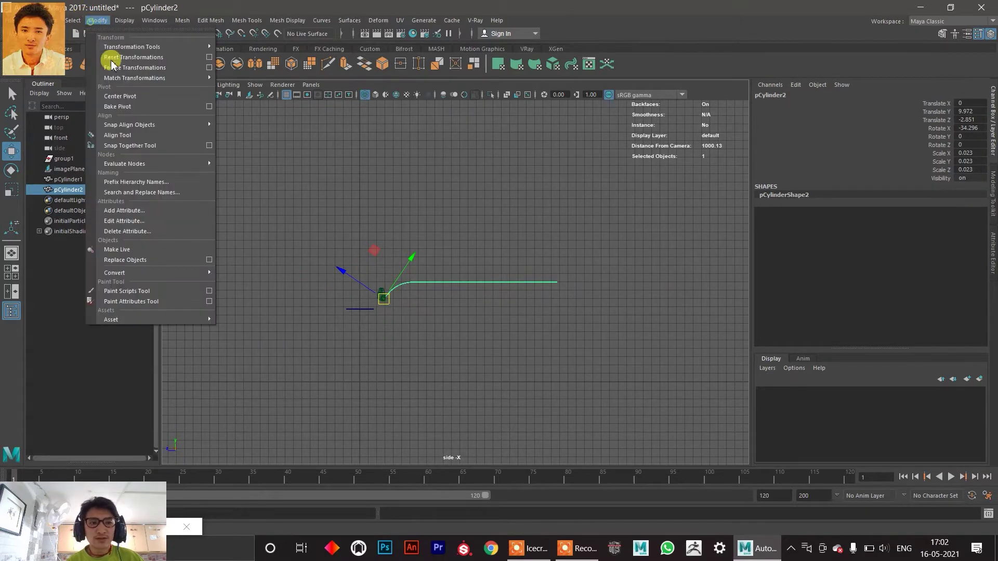
{"action": "left_click", "coordinate": [124, 99]}
{"action": "left_click", "coordinate": [34, 20]}
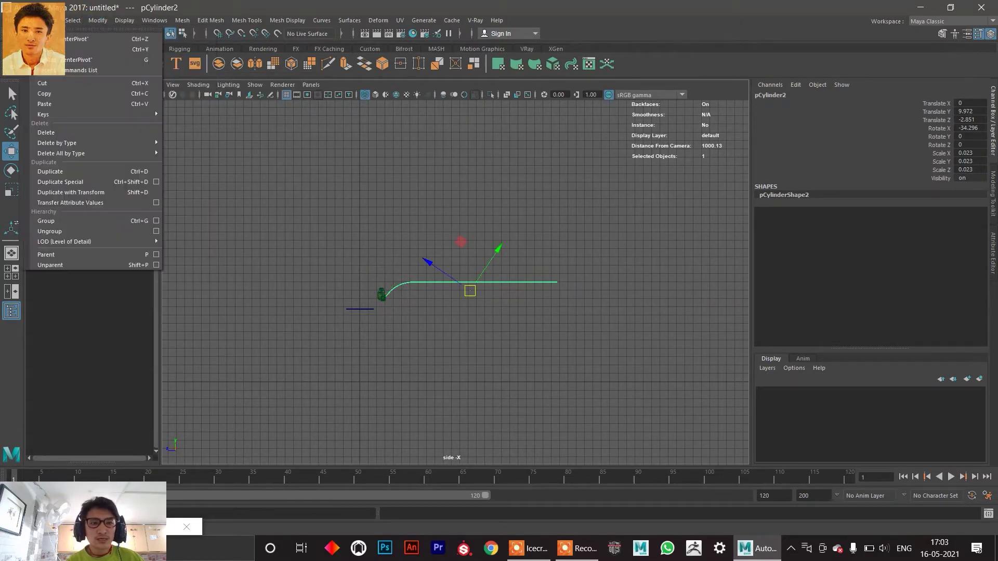
{"action": "mouse_move", "coordinate": [150, 153]}
{"action": "left_click", "coordinate": [183, 162]}
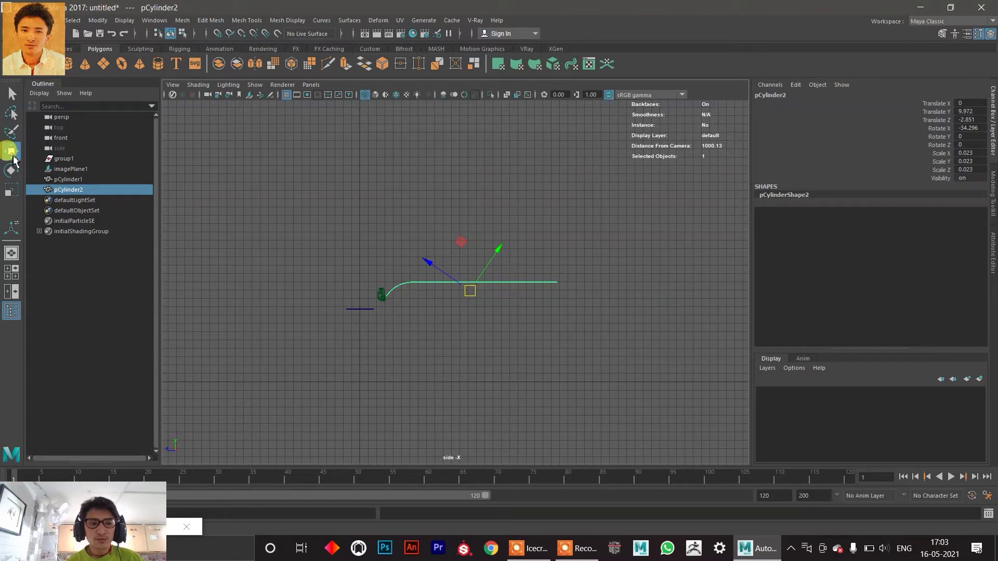
Reset the Move tool to its default settings and close its settings window.
{"action": "left_click", "coordinate": [185, 528]}
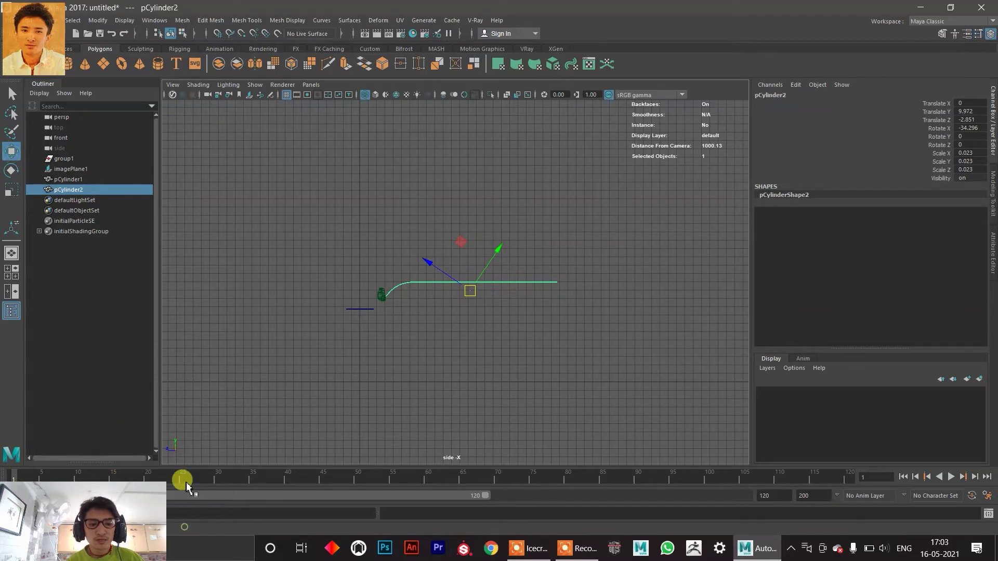
{"action": "double_click", "coordinate": [10, 153]}
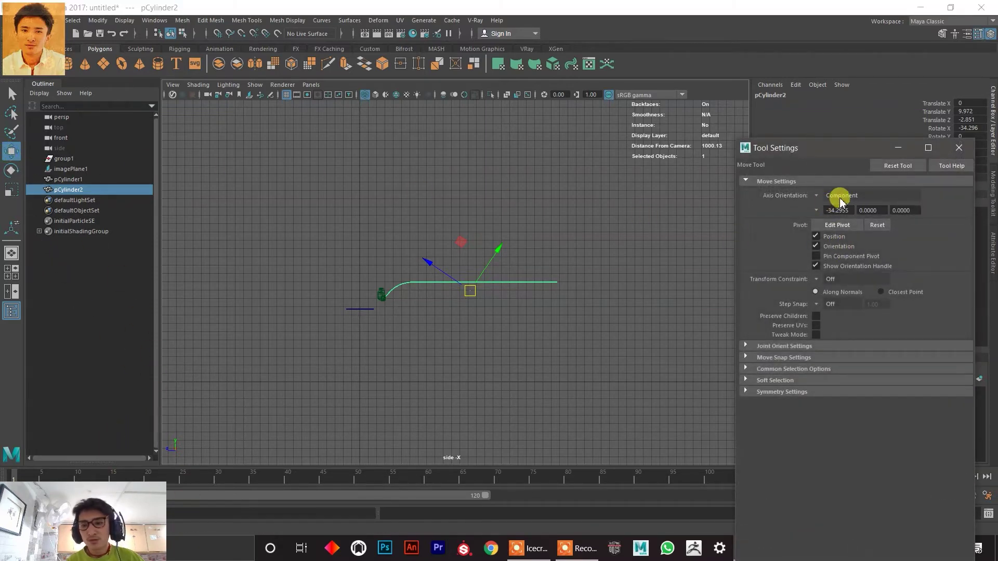
{"action": "left_click", "coordinate": [901, 165]}
{"action": "left_click", "coordinate": [959, 148]}
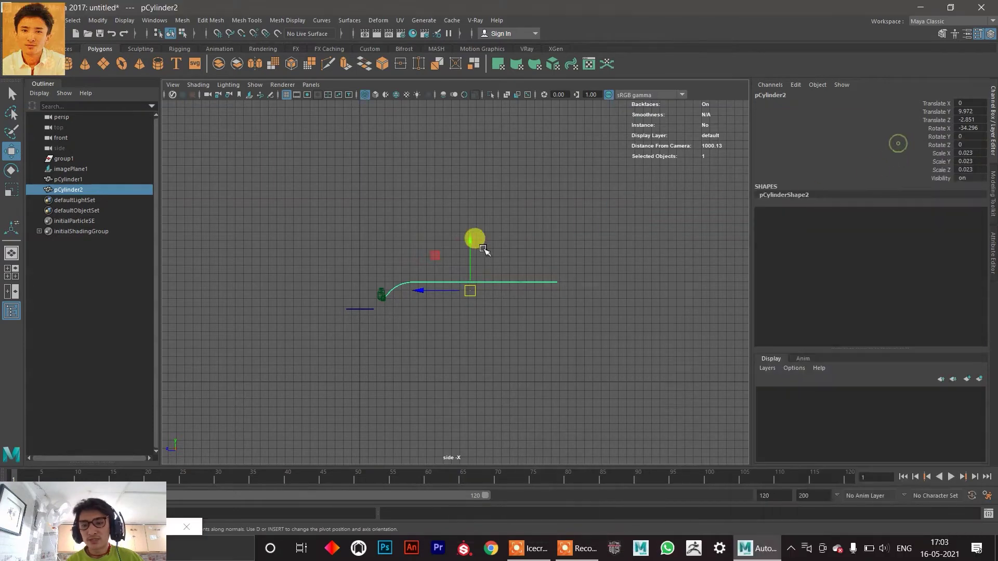
Rename the extruded tube pCylinder2 to fanwiregrill.
{"action": "double_click", "coordinate": [79, 189]}
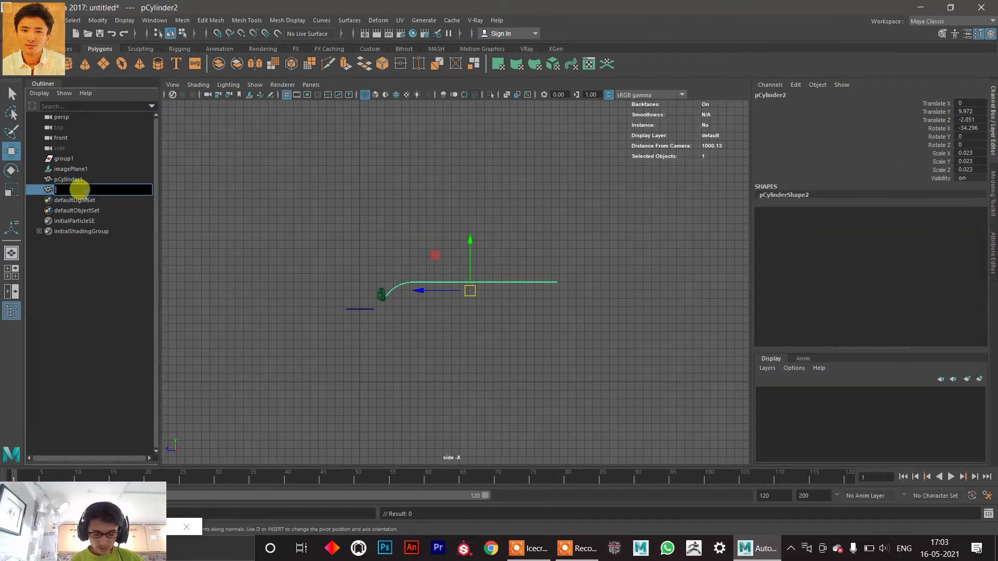
{"action": "type", "text": "fanwiregrill"}
{"action": "key", "text": "Return"}
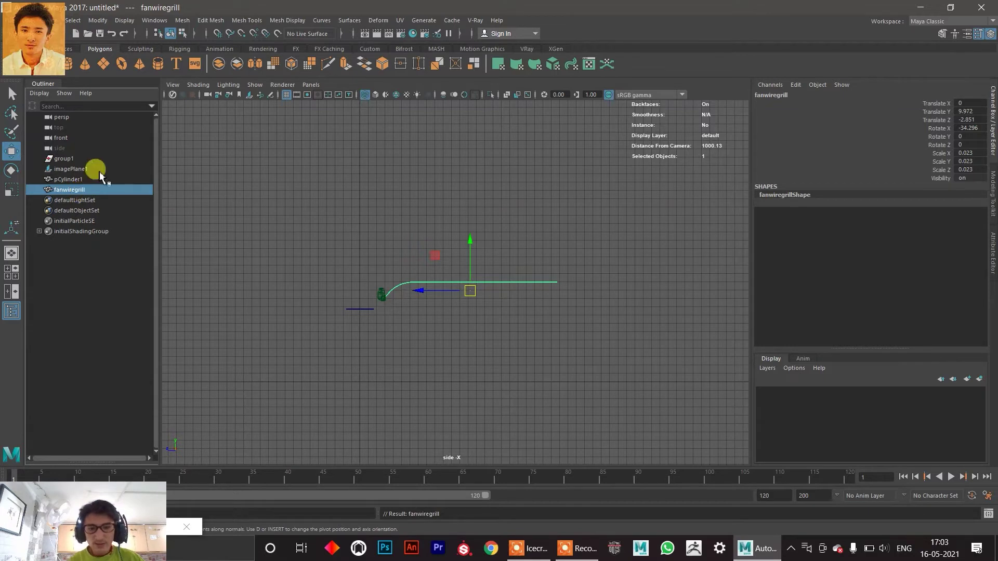
Rename the flat disc pCylinder1 to fanmiddlelid.
{"action": "left_click", "coordinate": [72, 180]}
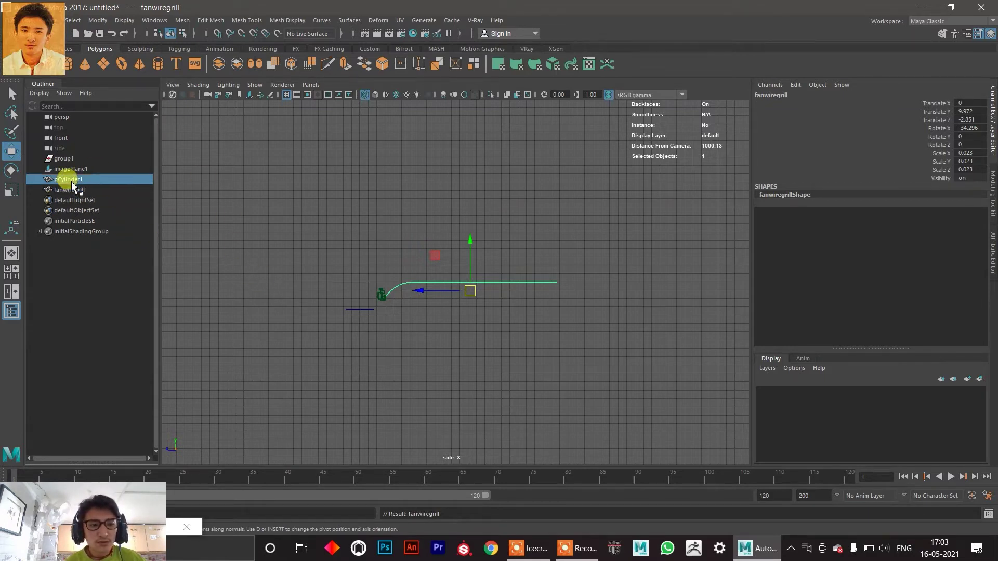
{"action": "double_click", "coordinate": [72, 180]}
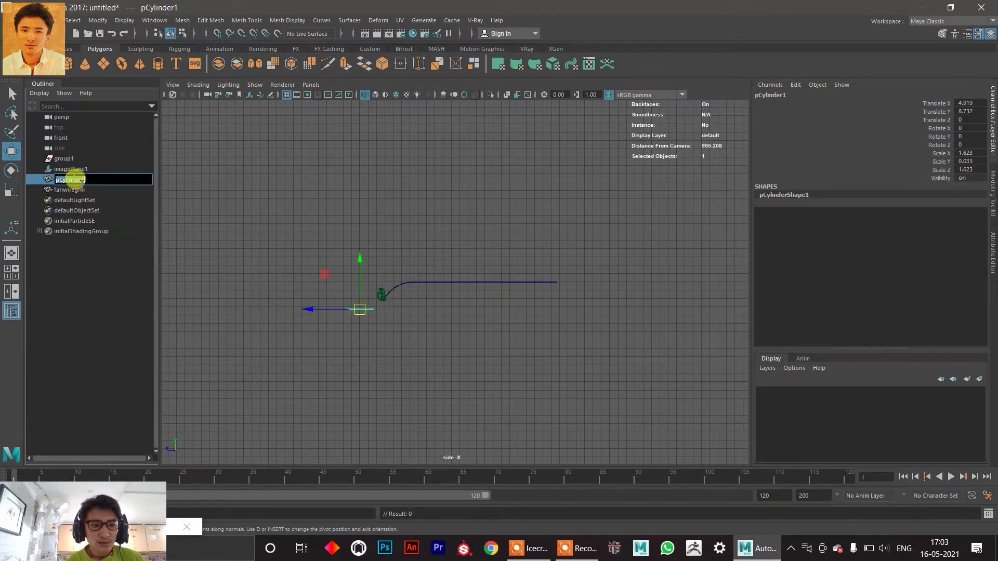
{"action": "type", "text": "fanm"}
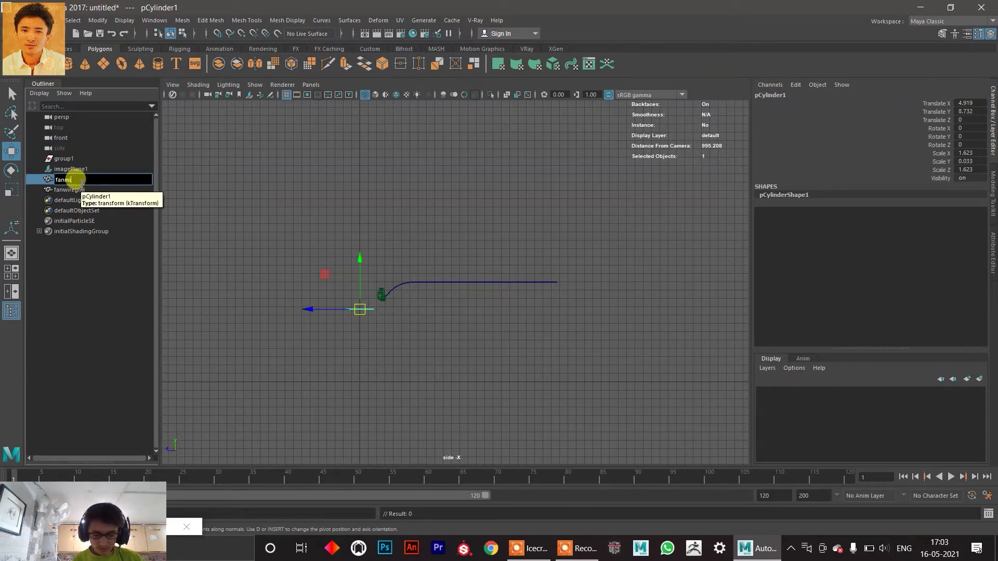
{"action": "type", "text": "iddlelid"}
{"action": "key", "text": "Return"}
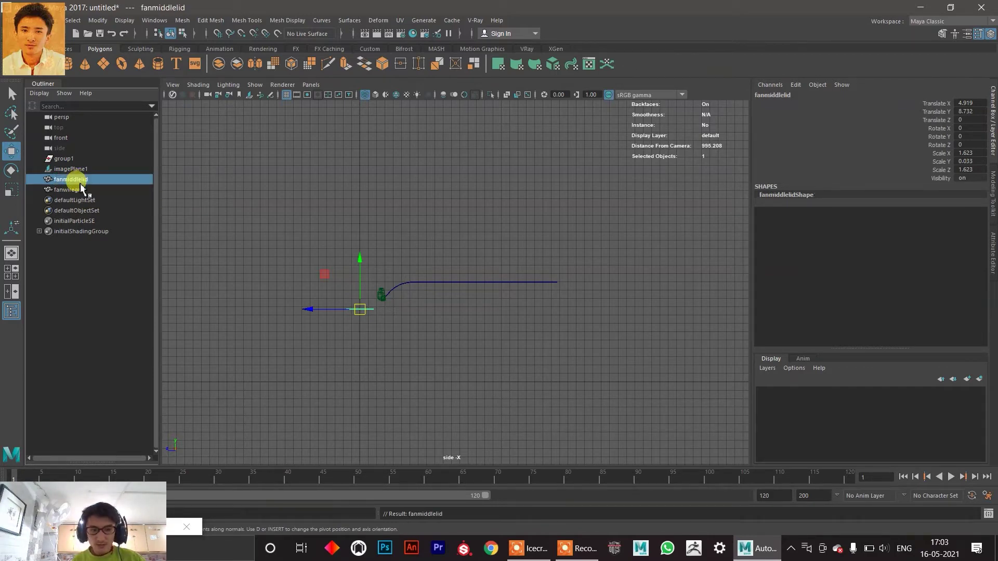
{"action": "scroll", "coordinate": [404, 276], "scroll_direction": "up", "scroll_amount": 3}
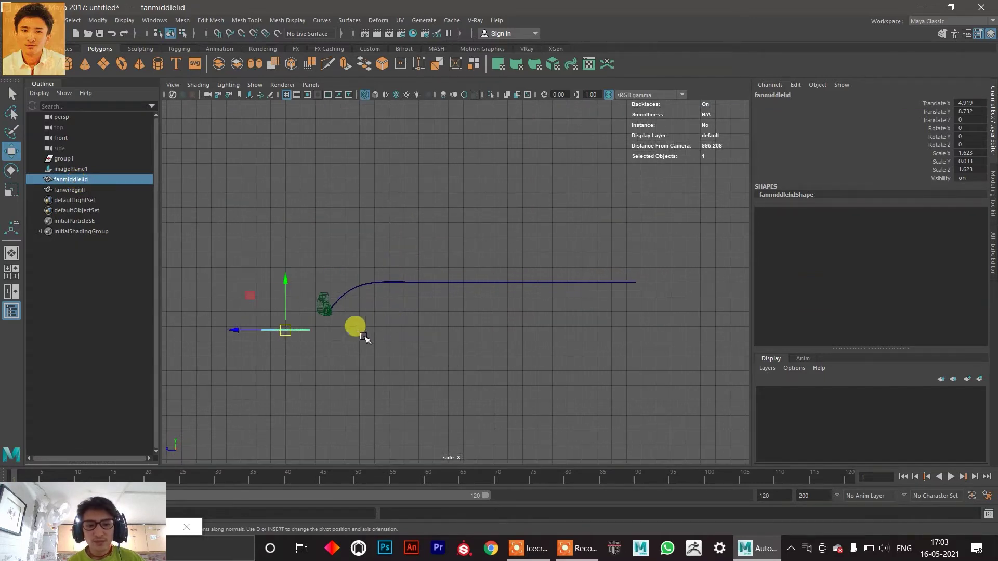
Try to lower the fanwiregrill tube along Y towards the disc, and undo the move.
{"action": "scroll", "coordinate": [312, 317], "scroll_direction": "up", "scroll_amount": 3}
{"action": "middle_click_drag", "start_coordinate": [299, 316], "coordinate": [555, 215], "text": "alt"}
{"action": "scroll", "coordinate": [519, 229], "scroll_direction": "up", "scroll_amount": 3}
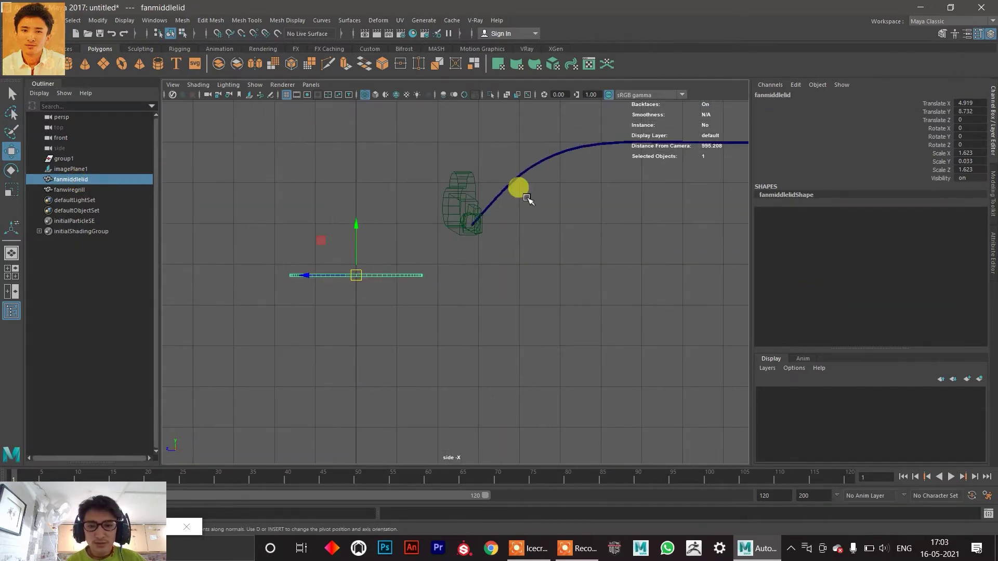
{"action": "left_click", "coordinate": [527, 171]}
{"action": "scroll", "coordinate": [588, 218], "scroll_direction": "down", "scroll_amount": 3}
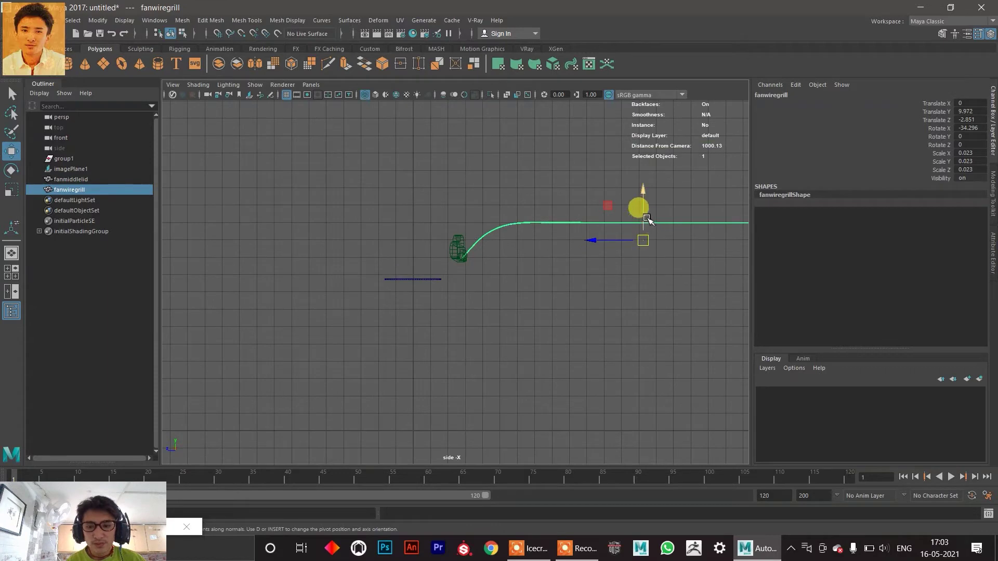
{"action": "left_click_drag", "start_coordinate": [648, 220], "coordinate": [645, 245]}
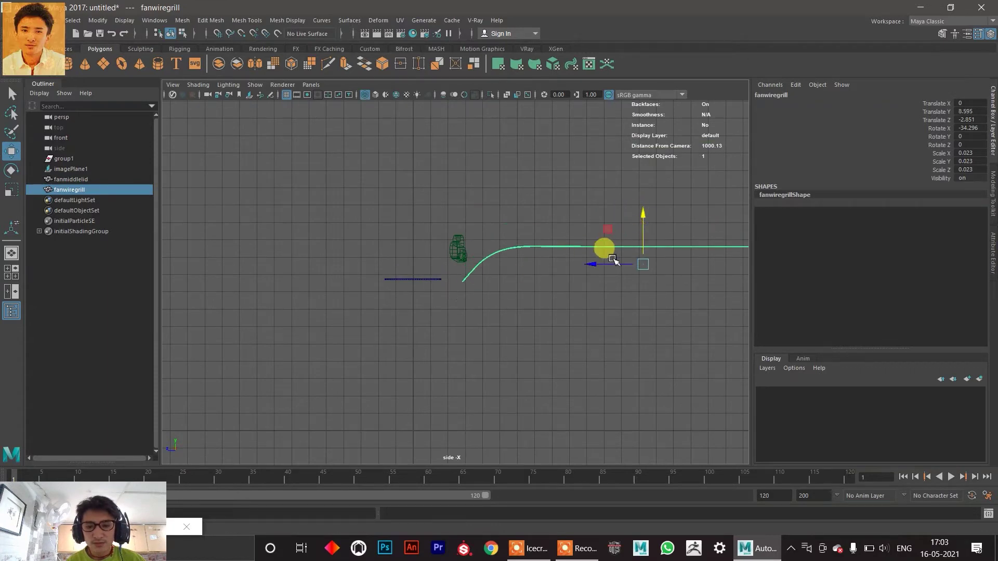
{"action": "key", "text": "ctrl+z"}
{"action": "key", "text": "ctrl+z"}
{"action": "key", "text": "ctrl+z"}
Move the fanmiddlelid disc near the wire's straight inner end, at about Translate Y 11.697 and Translate Z -26.618.
{"action": "left_click_drag", "start_coordinate": [283, 285], "coordinate": [686, 241]}
{"action": "middle_click_drag", "start_coordinate": [611, 245], "coordinate": [262, 292], "text": "alt"}
{"action": "left_click_drag", "start_coordinate": [329, 333], "coordinate": [390, 329]}
{"action": "left_click_drag", "start_coordinate": [438, 307], "coordinate": [439, 257]}
{"action": "scroll", "coordinate": [390, 313], "scroll_direction": "up", "scroll_amount": 4}
{"action": "middle_click_drag", "start_coordinate": [387, 307], "coordinate": [504, 310], "text": "alt"}
{"action": "scroll", "coordinate": [504, 311], "scroll_direction": "up", "scroll_amount": 4}
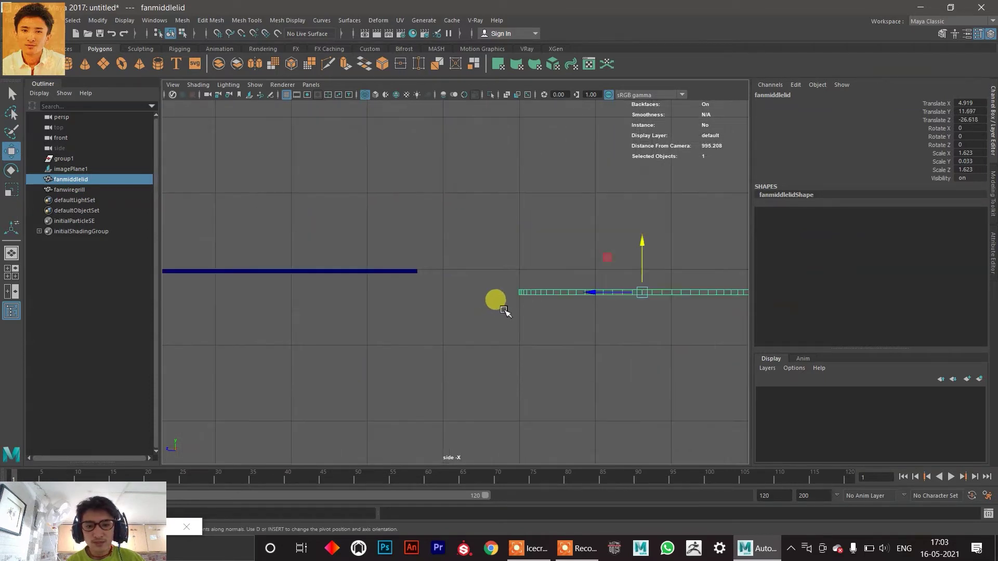
Align the disc's height and edge with the wire's inner end, at about Translate Y 11.976 and Translate Z -25.263.
{"action": "left_click_drag", "start_coordinate": [591, 293], "coordinate": [471, 297]}
{"action": "scroll", "coordinate": [478, 297], "scroll_direction": "up", "scroll_amount": 4}
{"action": "left_click_drag", "start_coordinate": [559, 284], "coordinate": [561, 247]}
{"action": "middle_click_drag", "start_coordinate": [423, 319], "coordinate": [504, 292], "text": "alt"}
{"action": "scroll", "coordinate": [572, 286], "scroll_direction": "up", "scroll_amount": 3}
{"action": "left_click_drag", "start_coordinate": [609, 279], "coordinate": [613, 267]}
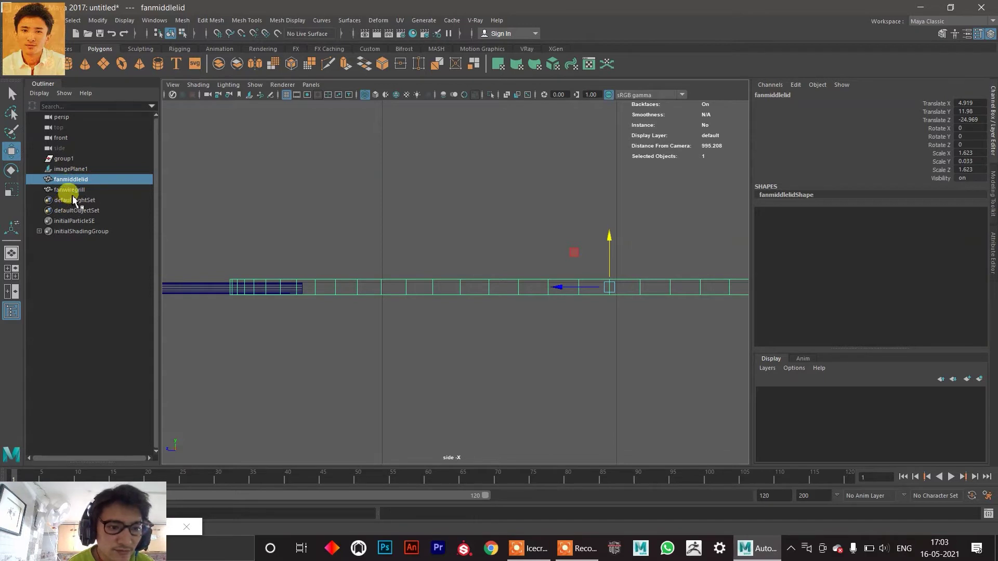
{"action": "left_click_drag", "start_coordinate": [612, 258], "coordinate": [611, 258]}
{"action": "left_click_drag", "start_coordinate": [565, 289], "coordinate": [633, 281]}
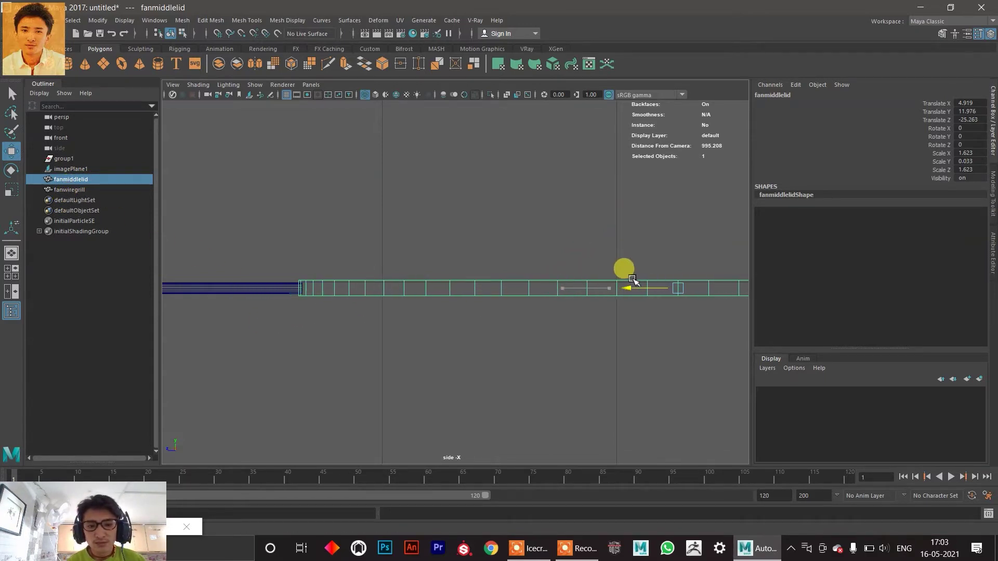
Fine-tune the disc's contact with the wire to about Translate Z -25.264 and thin it to about Scale Y 0.029.
{"action": "scroll", "coordinate": [488, 298], "scroll_direction": "down", "scroll_amount": 7}
{"action": "scroll", "coordinate": [506, 301], "scroll_direction": "up", "scroll_amount": 7}
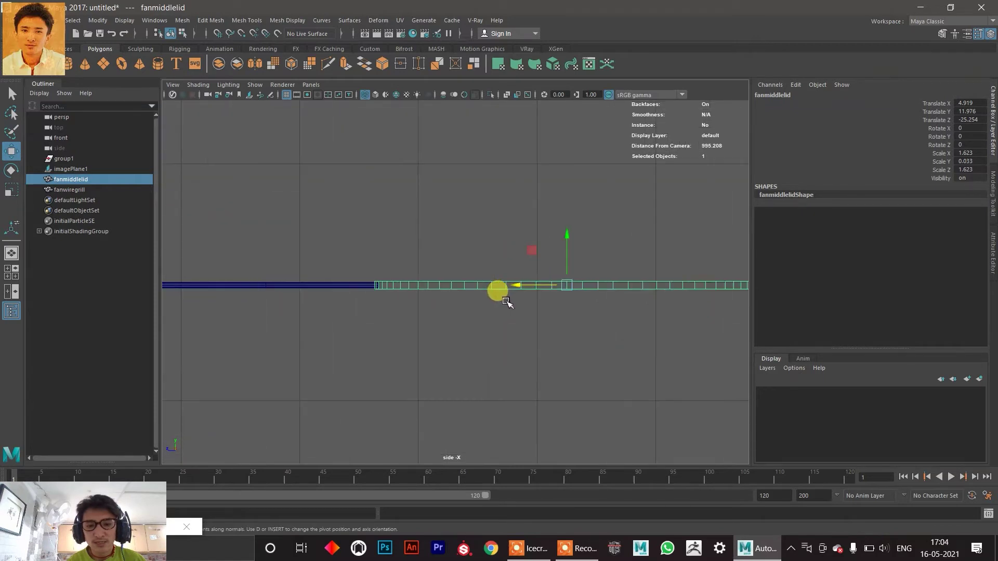
{"action": "left_click_drag", "start_coordinate": [569, 303], "coordinate": [484, 298]}
{"action": "key", "text": "r"}
{"action": "left_click_drag", "start_coordinate": [655, 238], "coordinate": [653, 245]}
{"action": "key", "text": "w"}
Shift the disc sideways over the wire's end in the top view, to about Translate X -0.166.
{"action": "key", "text": "space"}
{"action": "key", "text": "space"}
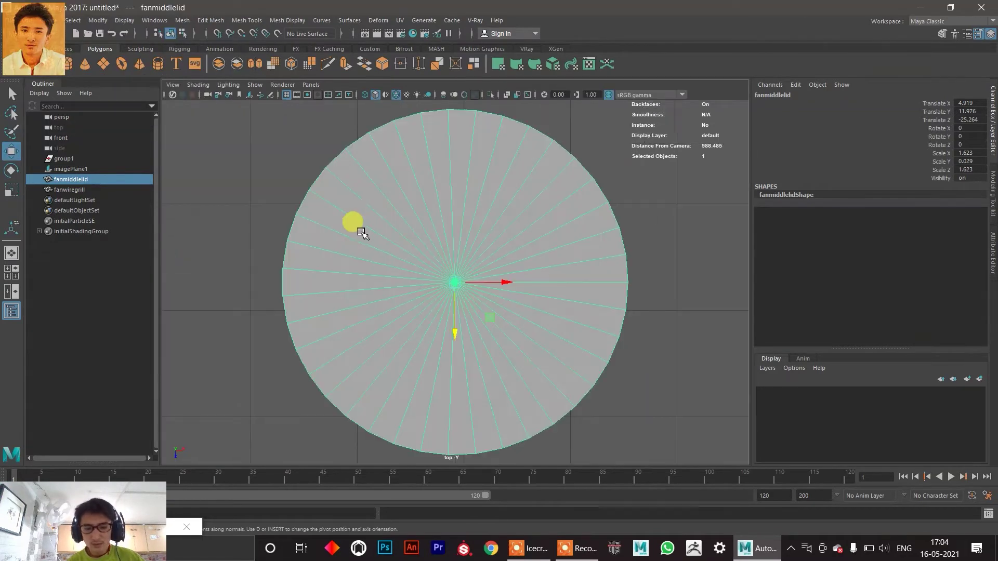
{"action": "scroll", "coordinate": [407, 271], "scroll_direction": "down", "scroll_amount": 5}
{"action": "scroll", "coordinate": [407, 271], "scroll_direction": "up", "scroll_amount": 4}
{"action": "left_click_drag", "start_coordinate": [566, 231], "coordinate": [356, 249]}
{"action": "middle_click_drag", "start_coordinate": [356, 249], "coordinate": [397, 263], "text": "alt"}
{"action": "scroll", "coordinate": [371, 294], "scroll_direction": "up", "scroll_amount": 3}
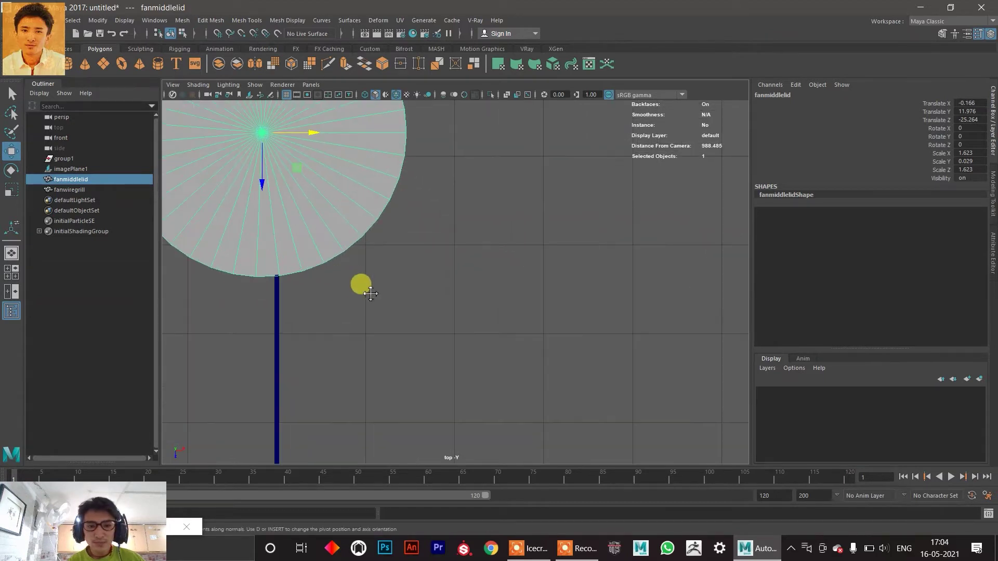
Center the disc on the wire's end in the top view, at about Translate X 0.067 and Translate Z -25.287.
{"action": "middle_click_drag", "start_coordinate": [371, 294], "coordinate": [477, 355], "text": "alt"}
{"action": "scroll", "coordinate": [365, 239], "scroll_direction": "up", "scroll_amount": 2}
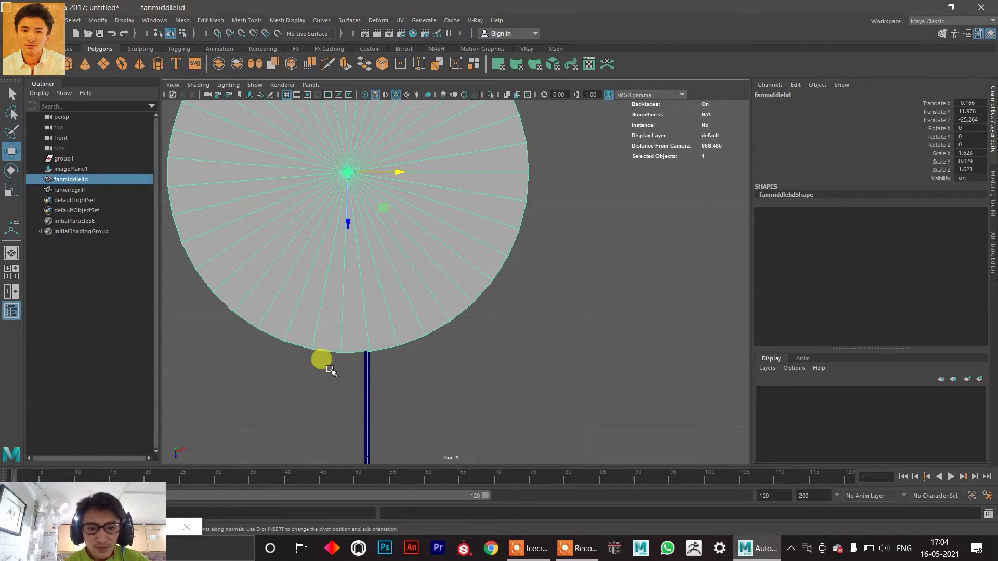
{"action": "left_click_drag", "start_coordinate": [395, 171], "coordinate": [426, 171]}
{"action": "left_click_drag", "start_coordinate": [371, 223], "coordinate": [376, 222]}
{"action": "scroll", "coordinate": [384, 223], "scroll_direction": "down", "scroll_amount": 5}
{"action": "scroll", "coordinate": [431, 275], "scroll_direction": "up", "scroll_amount": 2}
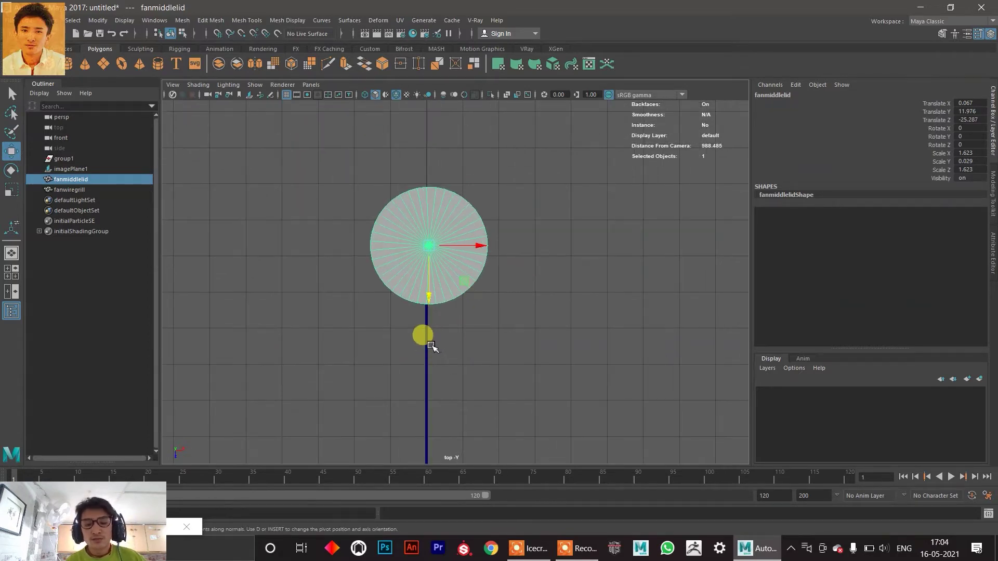
Delete the construction history of all objects and clear the selection.
{"action": "left_click", "coordinate": [427, 340]}
{"action": "scroll", "coordinate": [431, 343], "scroll_direction": "down", "scroll_amount": 5}
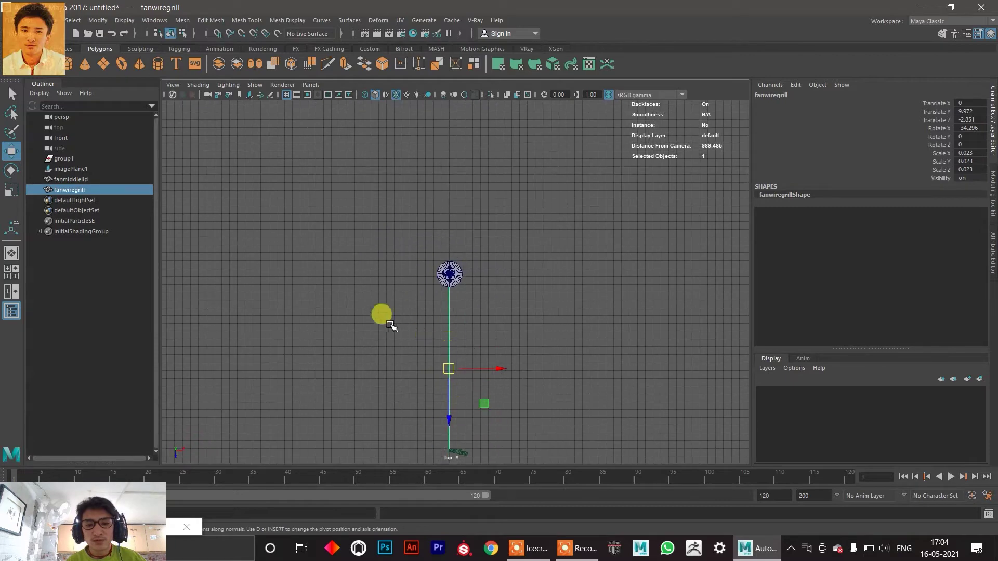
{"action": "left_click", "coordinate": [28, 20]}
{"action": "mouse_move", "coordinate": [115, 155]}
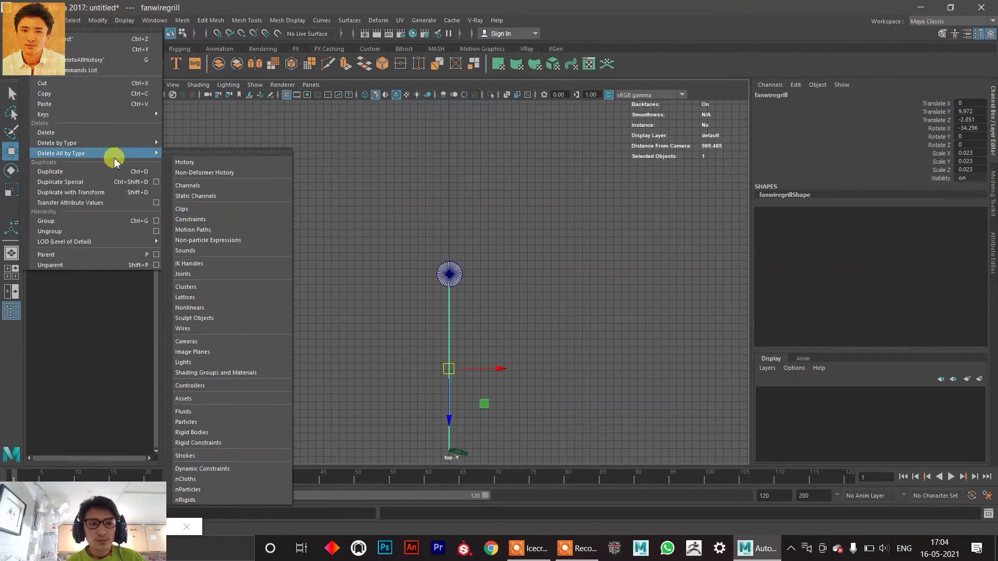
{"action": "left_click", "coordinate": [184, 162]}
{"action": "scroll", "coordinate": [431, 303], "scroll_direction": "up", "scroll_amount": 2}
{"action": "left_click", "coordinate": [487, 297]}
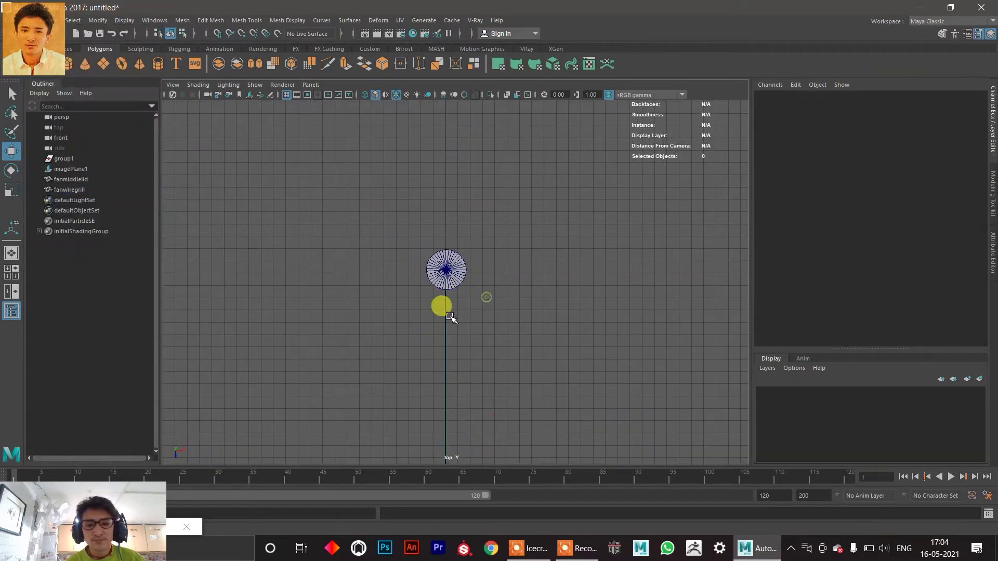
Examine the fanwiregrill tube and its join with the disc in the top and perspective views.
{"action": "left_click", "coordinate": [446, 333]}
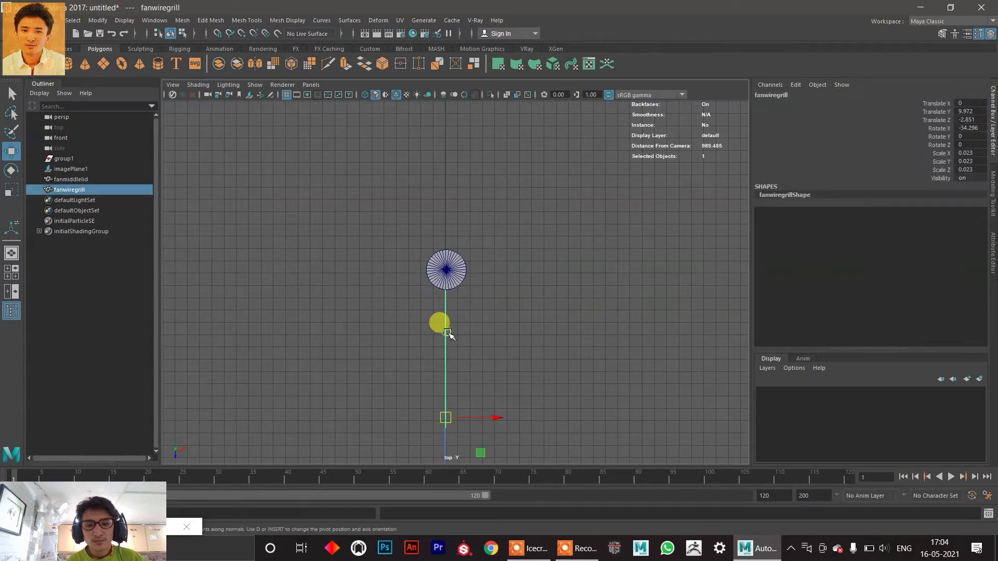
{"action": "middle_click_drag", "start_coordinate": [446, 332], "coordinate": [436, 241], "text": "alt"}
{"action": "scroll", "coordinate": [426, 266], "scroll_direction": "down", "scroll_amount": 4}
{"action": "scroll", "coordinate": [448, 312], "scroll_direction": "up", "scroll_amount": 4}
{"action": "middle_click_drag", "start_coordinate": [433, 294], "coordinate": [409, 192], "text": "alt"}
{"action": "middle_click_drag", "start_coordinate": [408, 250], "coordinate": [408, 305], "text": "alt"}
{"action": "key", "text": "space"}
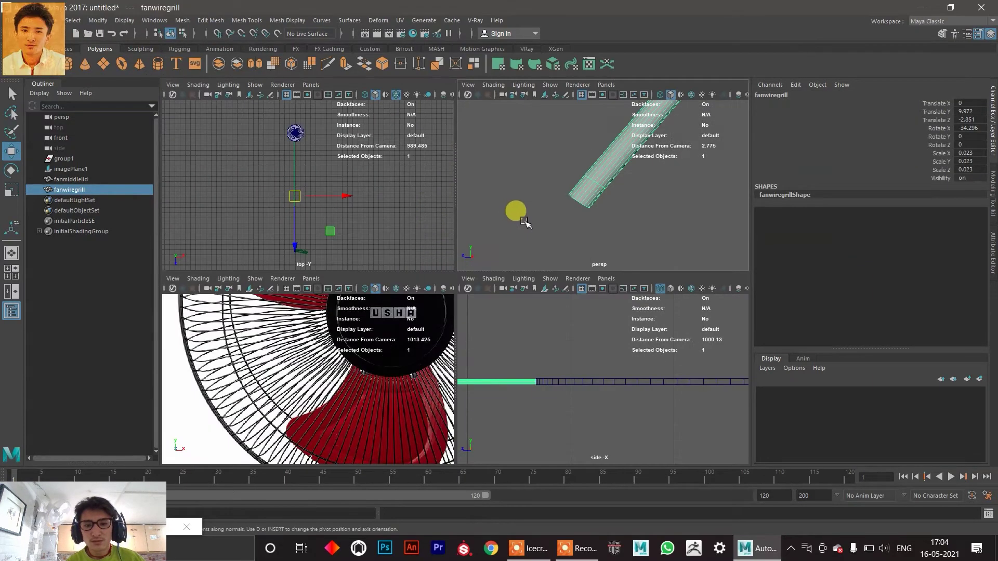
{"action": "key", "text": "space"}
{"action": "key", "text": "f"}
{"action": "left_click_drag", "start_coordinate": [519, 251], "coordinate": [531, 289], "text": "alt"}
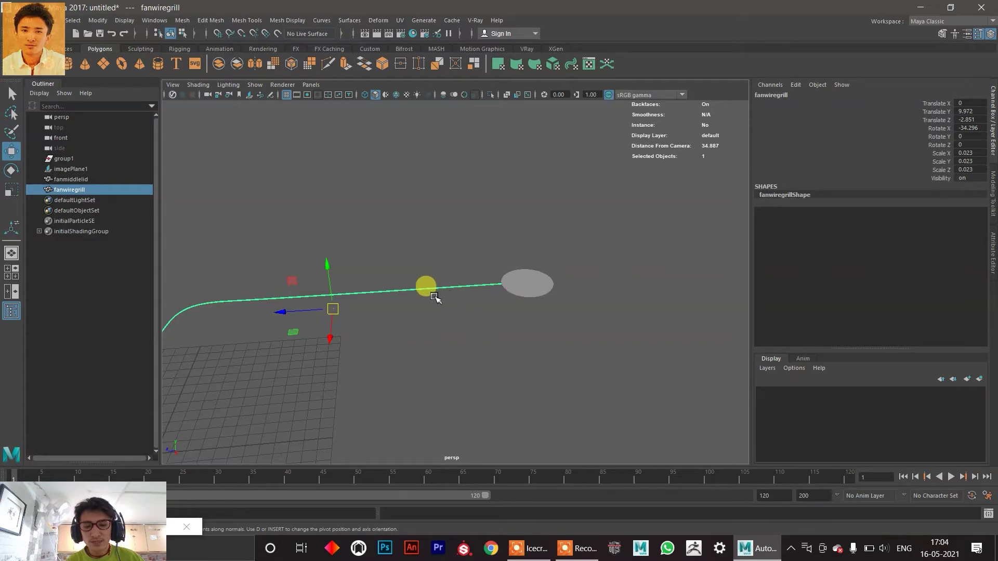
{"action": "middle_click_drag", "start_coordinate": [410, 295], "coordinate": [450, 284], "text": "alt"}
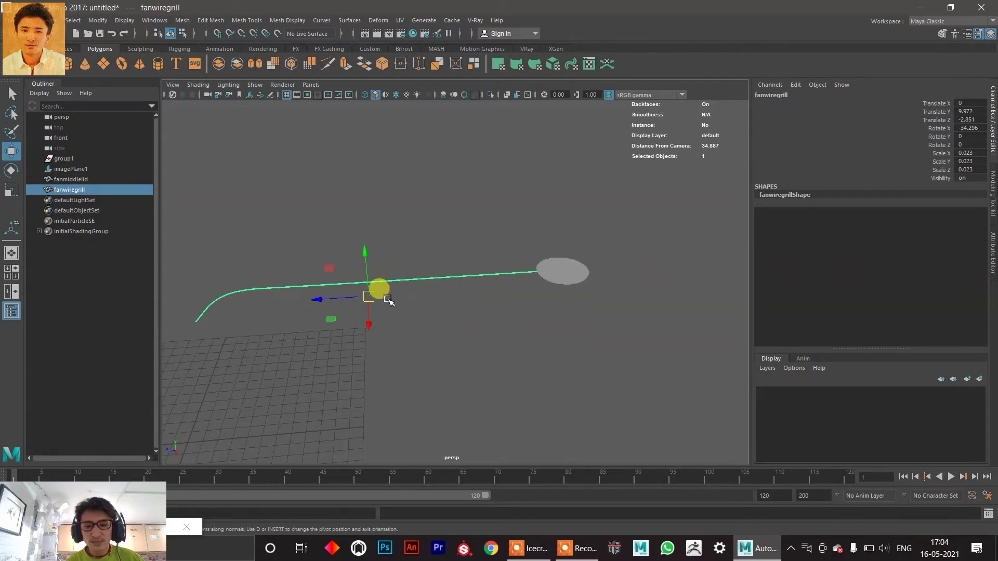
{"action": "middle_click_drag", "start_coordinate": [387, 300], "coordinate": [378, 284], "text": "alt"}
{"action": "right_click", "coordinate": [469, 264]}
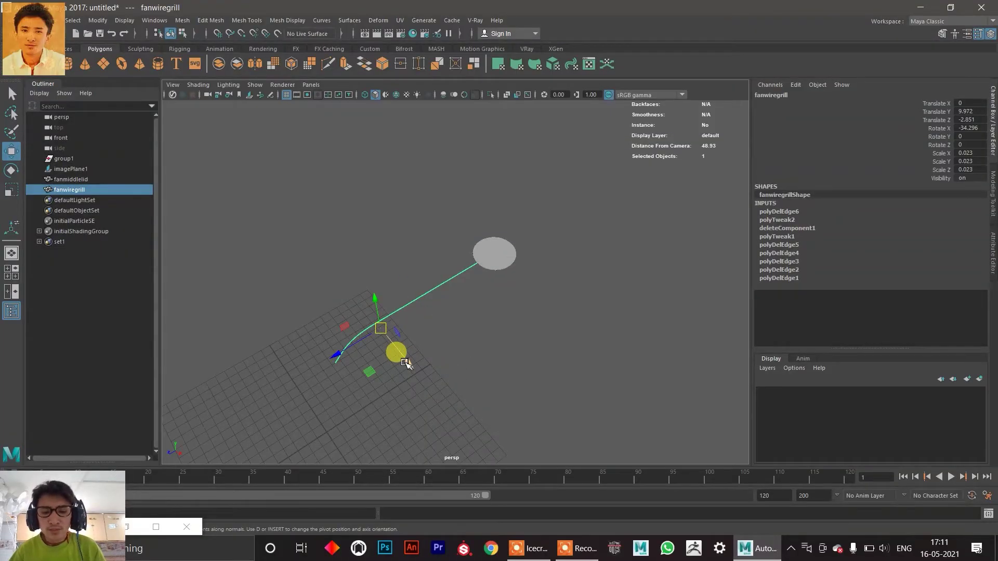
{"action": "scroll", "coordinate": [433, 336], "scroll_direction": "up", "scroll_amount": 10}
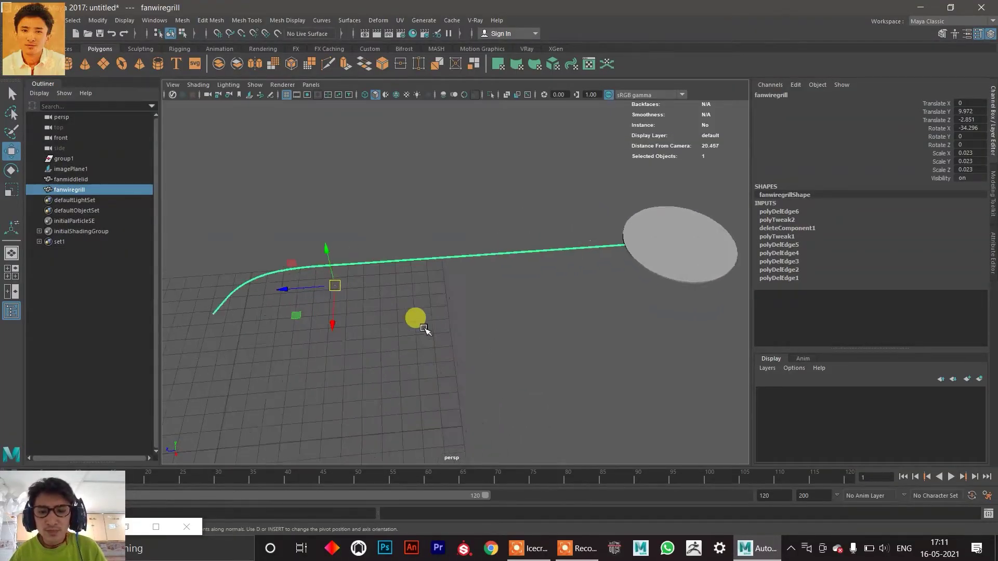
{"action": "left_click_drag", "start_coordinate": [365, 340], "coordinate": [454, 320], "text": "alt"}
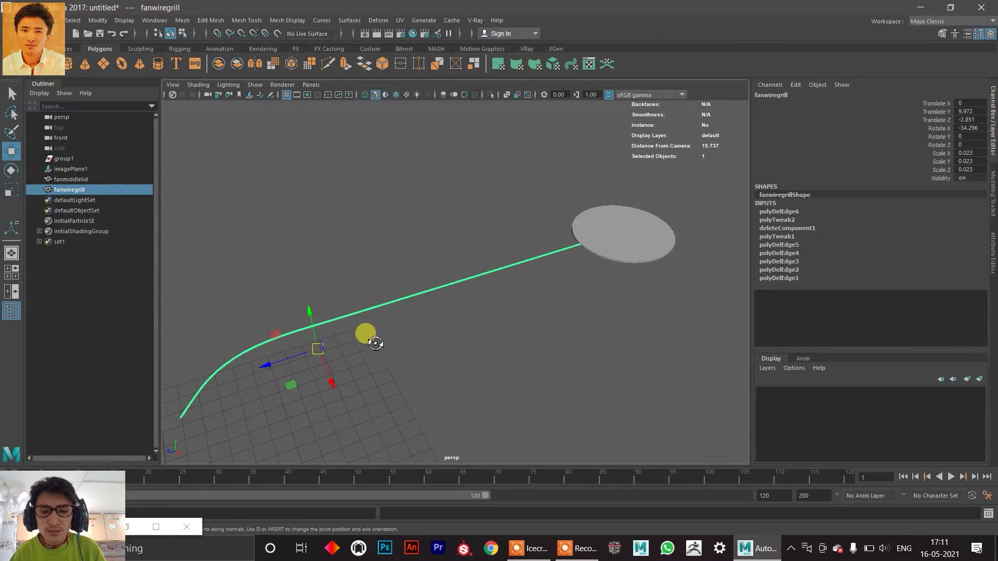
{"action": "left_click_drag", "start_coordinate": [376, 344], "coordinate": [377, 350], "text": "alt"}
{"action": "mouse_move", "coordinate": [462, 326]}
{"action": "left_mouse_down", "text": "alt"}
{"action": "mouse_move", "coordinate": [429, 326]}
{"action": "mouse_move", "coordinate": [454, 314]}
{"action": "left_mouse_up", "text": "alt"}
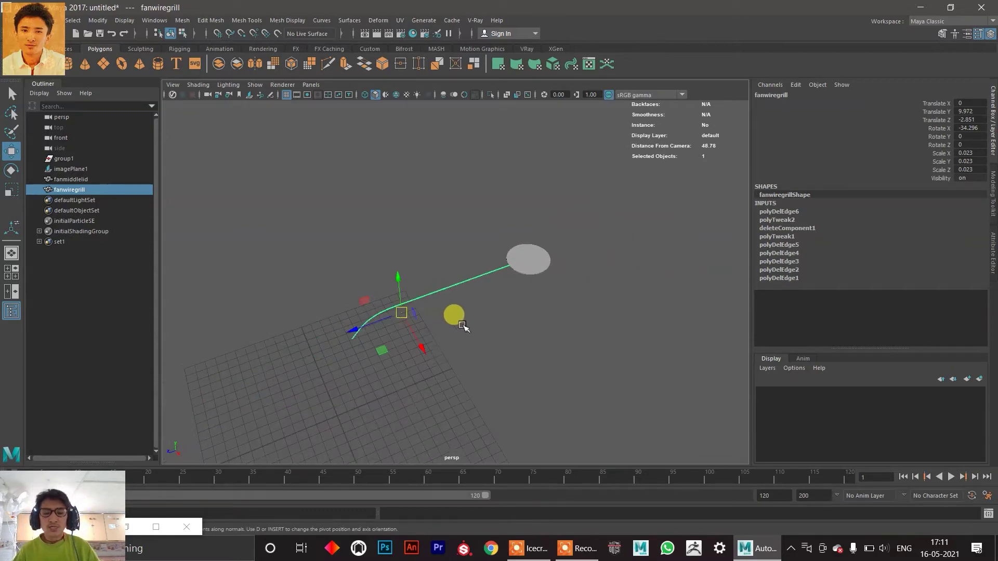
Move the fanwiregrill tube's pivot to the center of the disc in the top view, using vertex snapping.
{"action": "key", "text": "space"}
{"action": "key", "text": "space"}
{"action": "key", "text": "space"}
{"action": "key", "text": "space"}
{"action": "right_click_drag", "start_coordinate": [377, 274], "coordinate": [522, 301], "text": "alt"}
{"action": "right_click_drag", "start_coordinate": [499, 333], "coordinate": [472, 343], "text": "alt"}
{"action": "middle_click_drag", "start_coordinate": [467, 270], "coordinate": [465, 242], "text": "alt"}
{"action": "scroll", "coordinate": [450, 288], "scroll_direction": "up", "scroll_amount": 5}
{"action": "middle_click_drag", "start_coordinate": [450, 288], "coordinate": [448, 305], "text": "alt"}
{"action": "key", "text": "Insert"}
{"action": "left_click_drag", "start_coordinate": [486, 345], "coordinate": [460, 139]}
{"action": "key", "text": "v"}
{"action": "middle_click_drag", "start_coordinate": [481, 200], "coordinate": [472, 229], "text": "alt"}
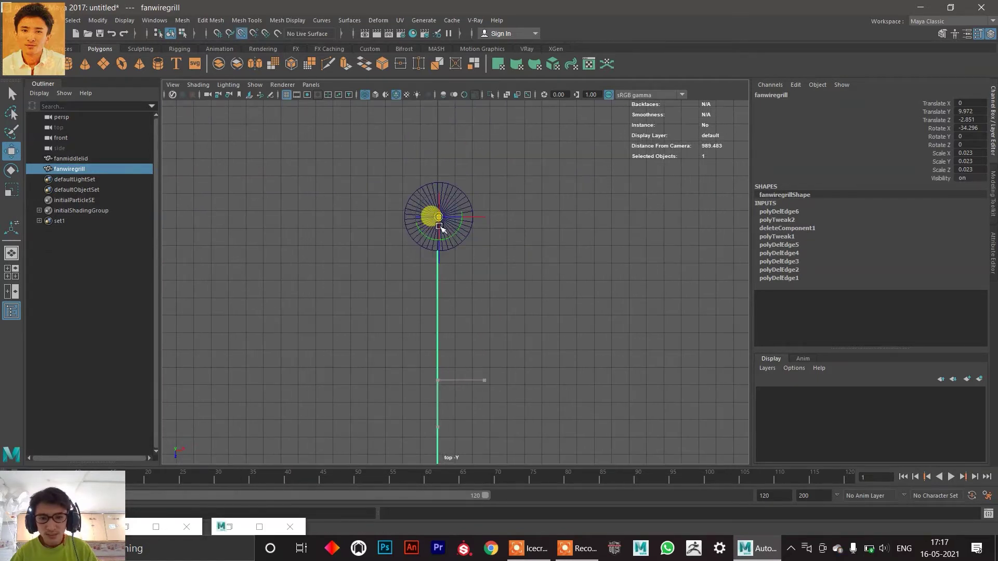
{"action": "left_click_drag", "start_coordinate": [440, 226], "coordinate": [440, 227]}
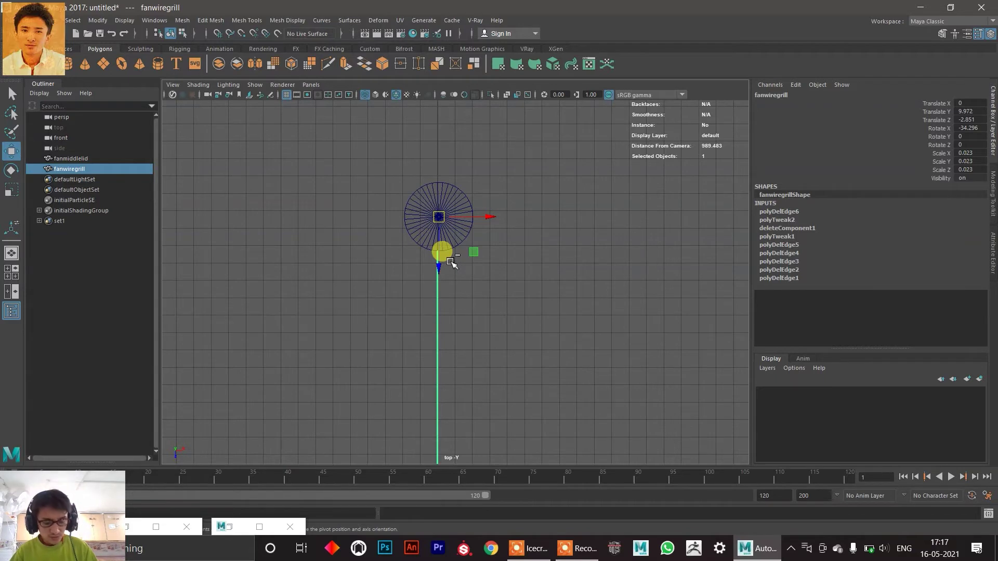
Duplicate the fanwiregrill tube and rotate the copy around the disc's center to about Rotate Y 9.135.
{"action": "key", "text": "ctrl+d"}
{"action": "key", "text": "e"}
{"action": "scroll", "coordinate": [491, 228], "scroll_direction": "up", "scroll_amount": 2}
{"action": "left_click_drag", "start_coordinate": [493, 232], "coordinate": [497, 211]}
{"action": "scroll", "coordinate": [497, 212], "scroll_direction": "down", "scroll_amount": 2}
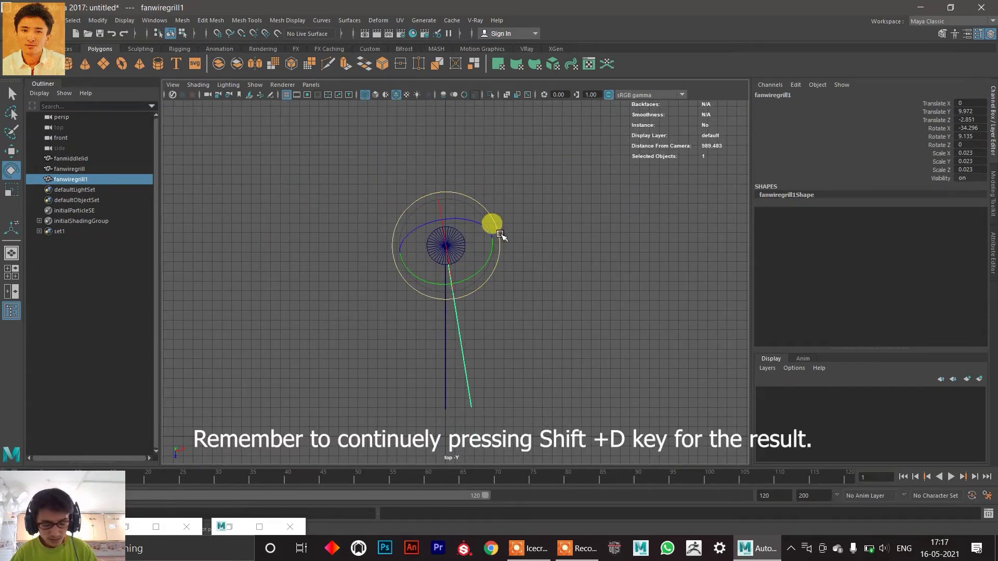
Duplicate the wire with its transform around the disc until fanwiregrill39 completes the ring, and turn that last copy to about Rotate Y -6.704.
{"action": "key", "text": "shift+d"}
{"action": "key", "text": "shift+d"}
{"action": "key", "text": "shift+d"}
{"action": "key", "text": "shift+d"}
{"action": "key", "text": "shift+d"}
{"action": "key", "text": "shift+d"}
{"action": "key", "text": "shift+d"}
{"action": "key", "text": "shift+d"}
{"action": "key", "text": "shift+d"}
{"action": "key", "text": "shift+d"}
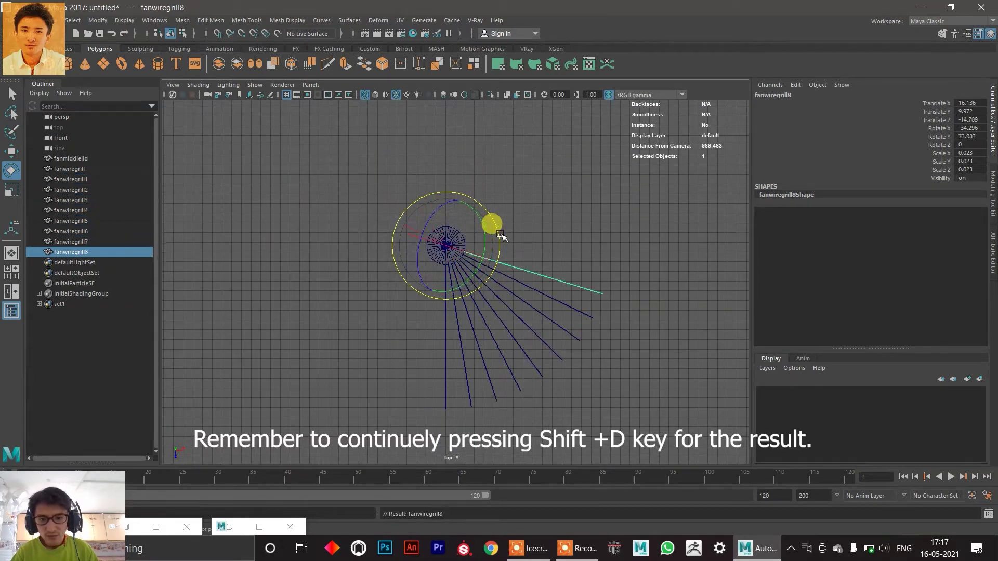
{"action": "key", "text": "shift+d"}
{"action": "key", "text": "shift+d"}
{"action": "key", "text": "shift+d"}
{"action": "key", "text": "shift+d"}
{"action": "key", "text": "shift+d"}
{"action": "key", "text": "shift+d"}
{"action": "key", "text": "shift+d"}
{"action": "key", "text": "shift+d"}
{"action": "key", "text": "shift+d"}
{"action": "key", "text": "shift+d"}
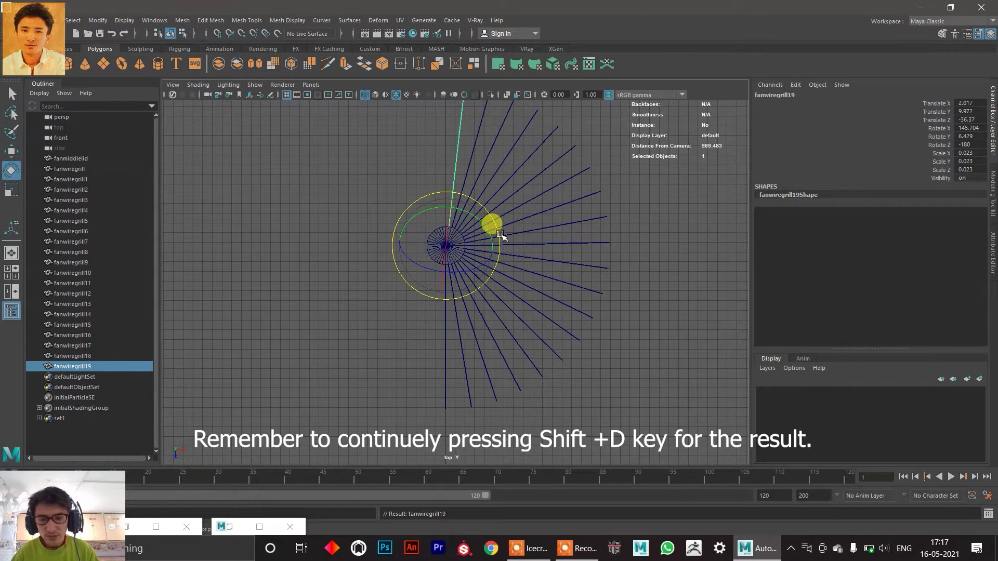
{"action": "key", "text": "shift+d"}
{"action": "key", "text": "shift+d"}
{"action": "key", "text": "shift+d"}
{"action": "key", "text": "shift+d"}
{"action": "key", "text": "shift+d"}
{"action": "key", "text": "shift+d"}
{"action": "key", "text": "shift+d"}
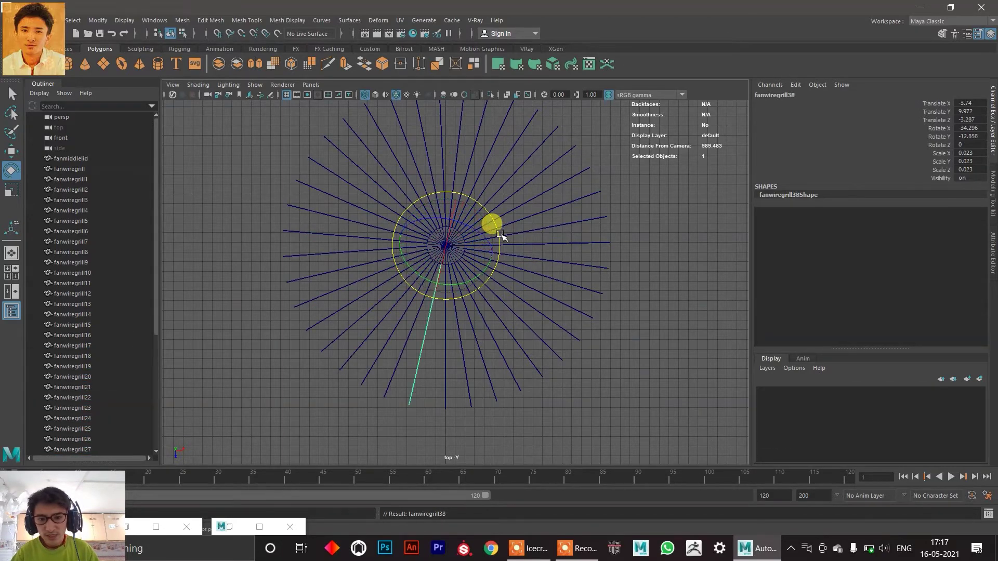
{"action": "scroll", "coordinate": [500, 235], "scroll_direction": "up", "scroll_amount": 4}
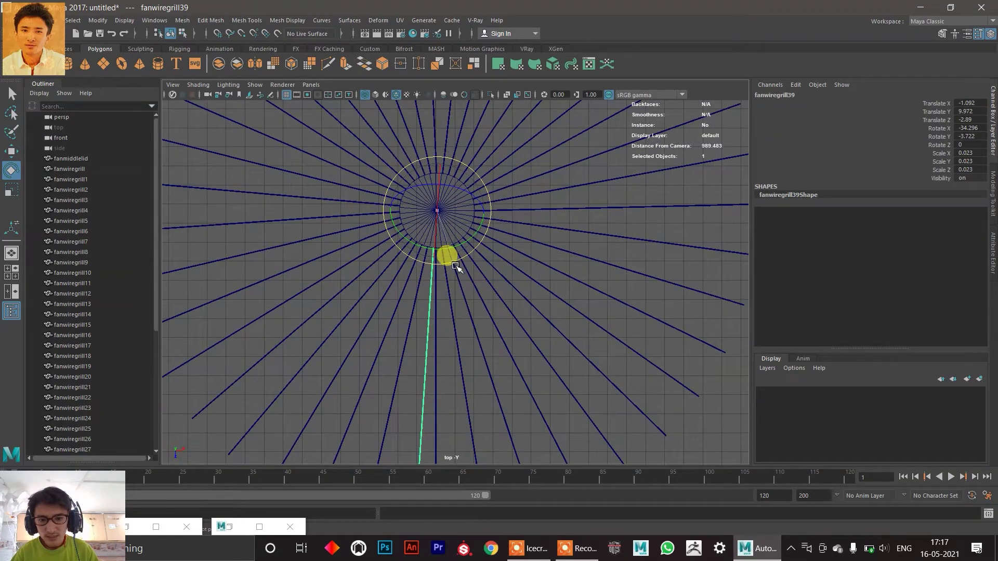
{"action": "scroll", "coordinate": [455, 291], "scroll_direction": "down", "scroll_amount": 2}
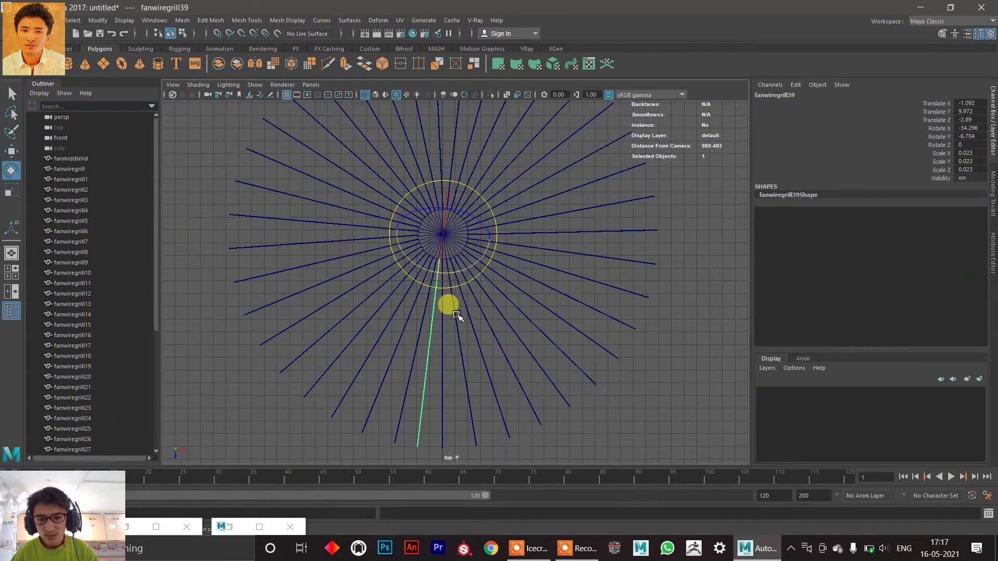
Examine the complete ring of guard wires around the middle lid in the perspective view.
{"action": "key", "text": "space"}
{"action": "key", "text": "space"}
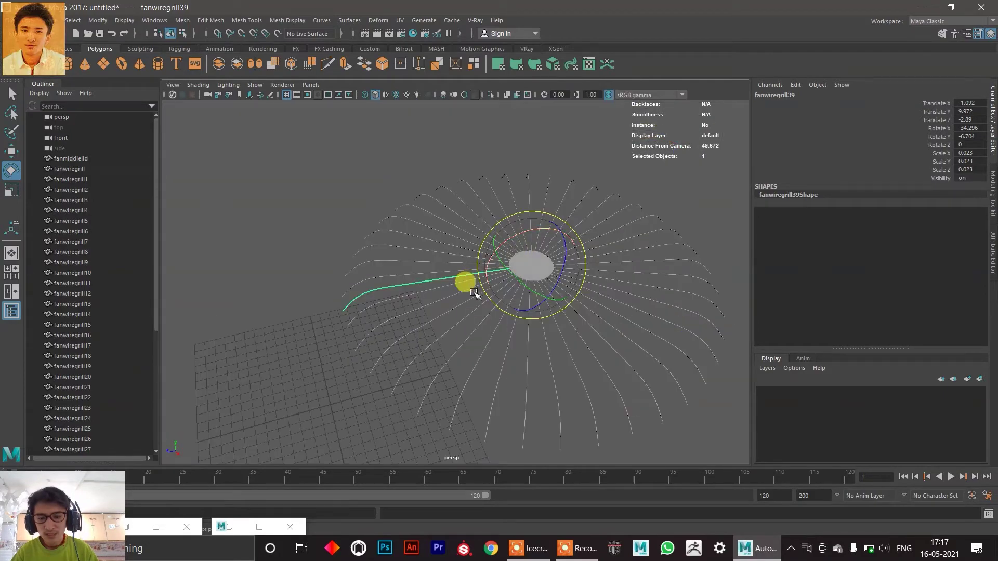
{"action": "key", "text": "w"}
{"action": "left_click", "coordinate": [332, 248]}
{"action": "left_click_drag", "start_coordinate": [368, 307], "coordinate": [477, 279], "text": "alt"}
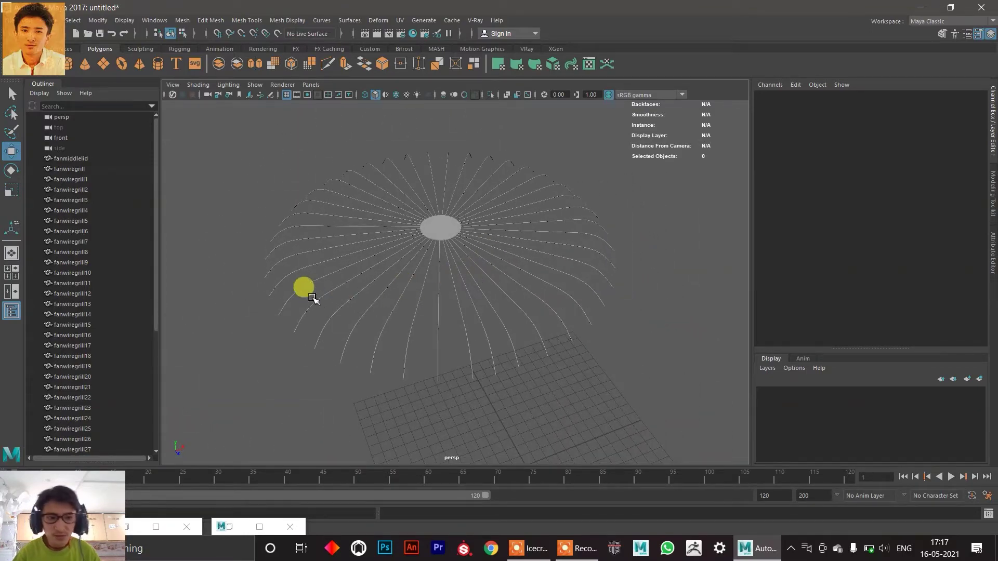
{"action": "left_click", "coordinate": [325, 265]}
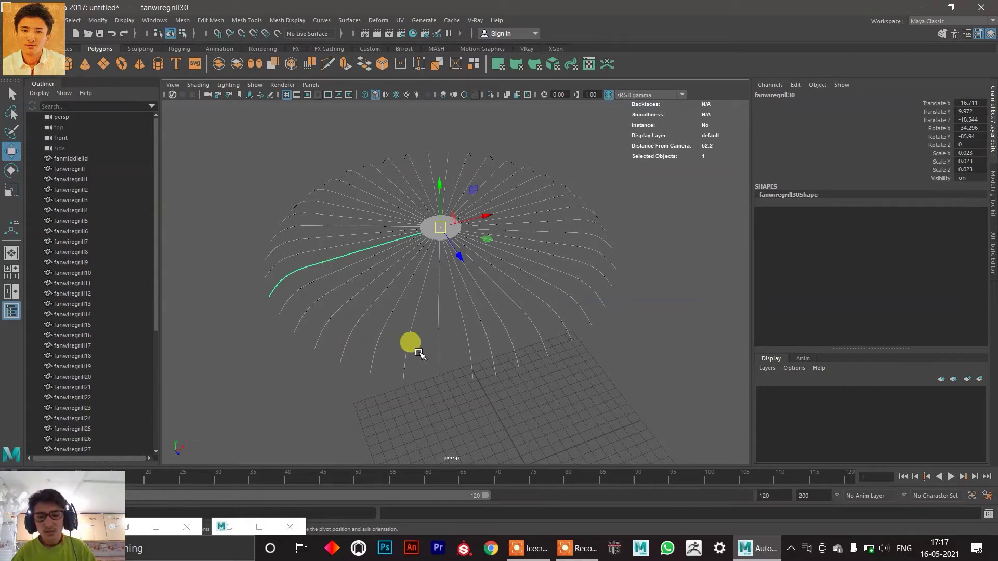
{"action": "left_click_drag", "start_coordinate": [434, 339], "coordinate": [408, 330], "text": "alt"}
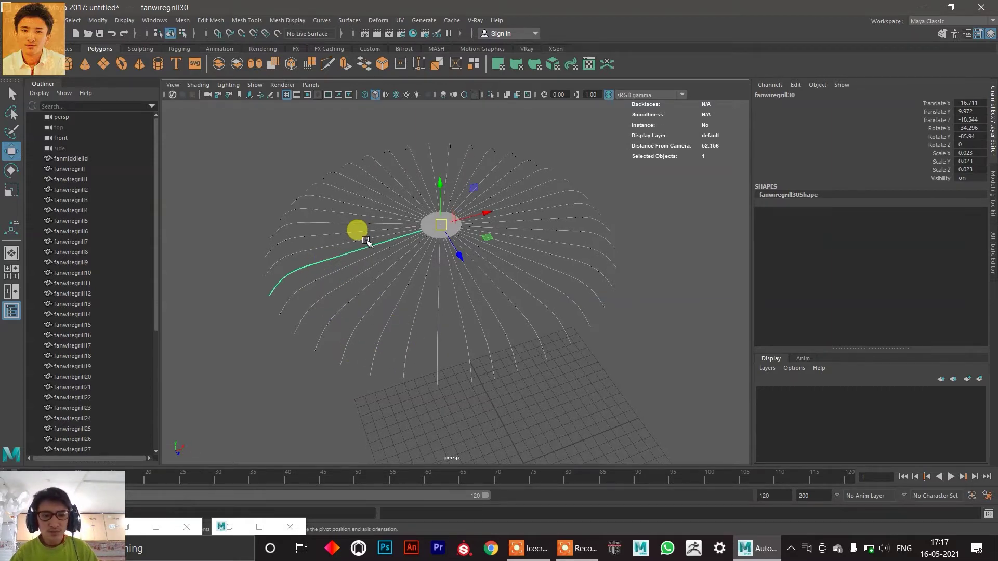
Select all the fanwiregrill wires without the middle lid and combine them into one mesh.
{"action": "left_click", "coordinate": [420, 229]}
{"action": "left_click", "coordinate": [430, 235]}
{"action": "scroll", "coordinate": [428, 241], "scroll_direction": "up", "scroll_amount": 3}
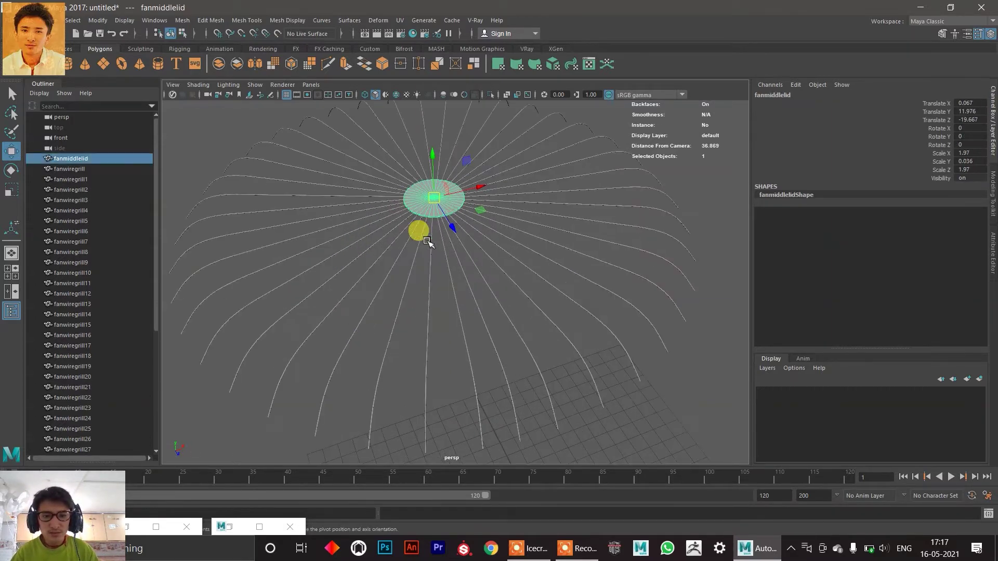
{"action": "key", "text": "ctrl+shift+i"}
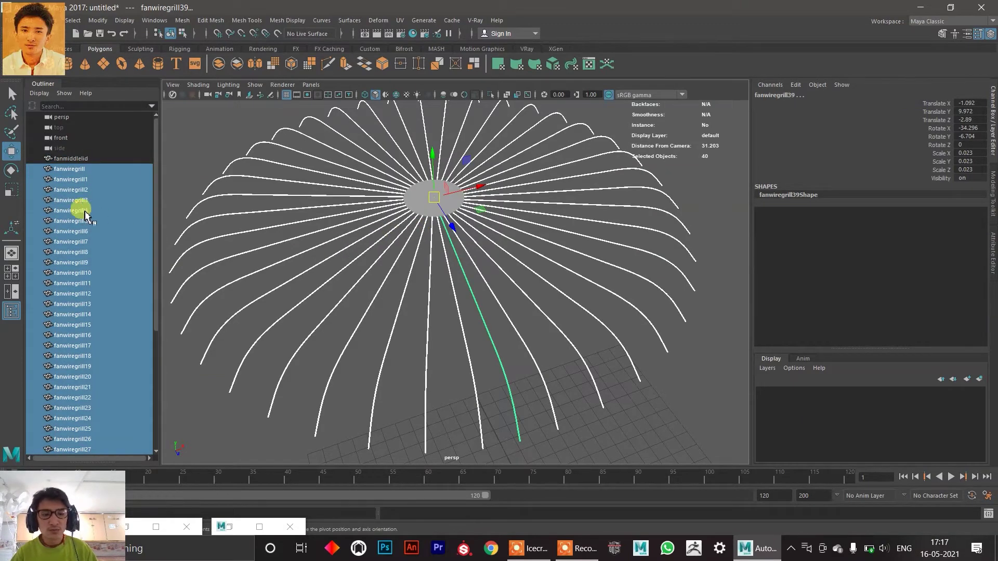
{"action": "scroll", "coordinate": [334, 212], "scroll_direction": "down", "scroll_amount": 3}
{"action": "scroll", "coordinate": [341, 219], "scroll_direction": "up", "scroll_amount": 1}
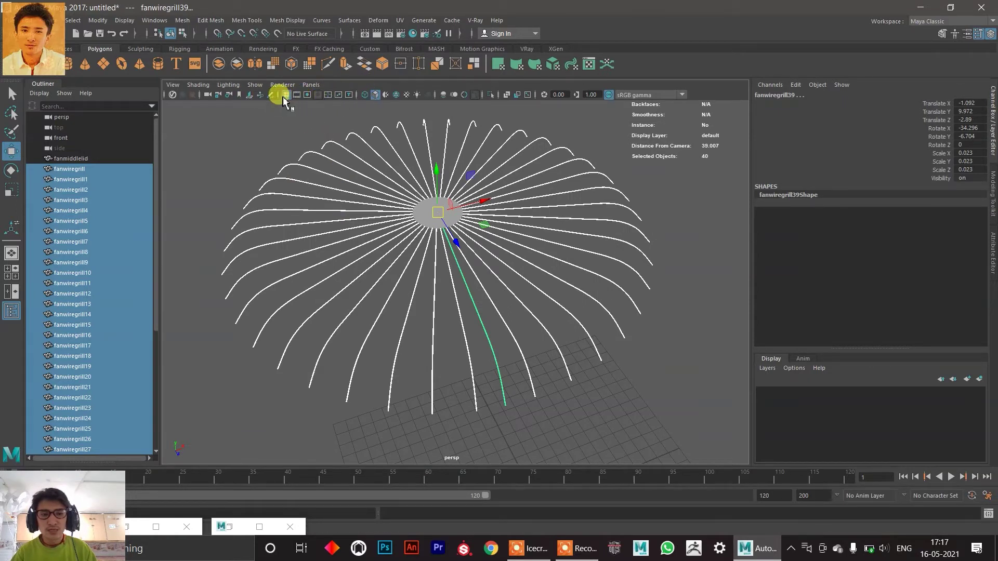
{"action": "left_click", "coordinate": [182, 23]}
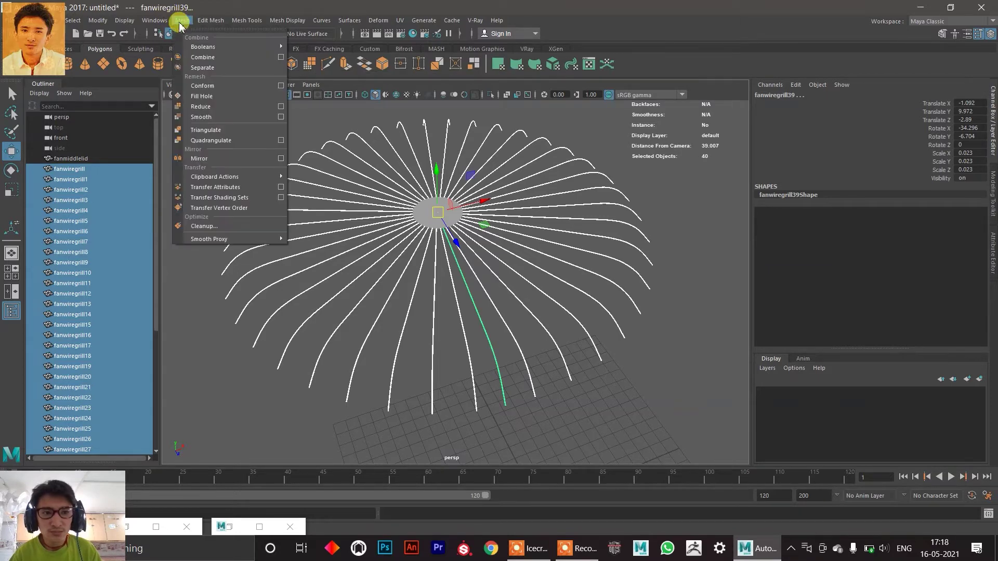
{"action": "left_click", "coordinate": [212, 58]}
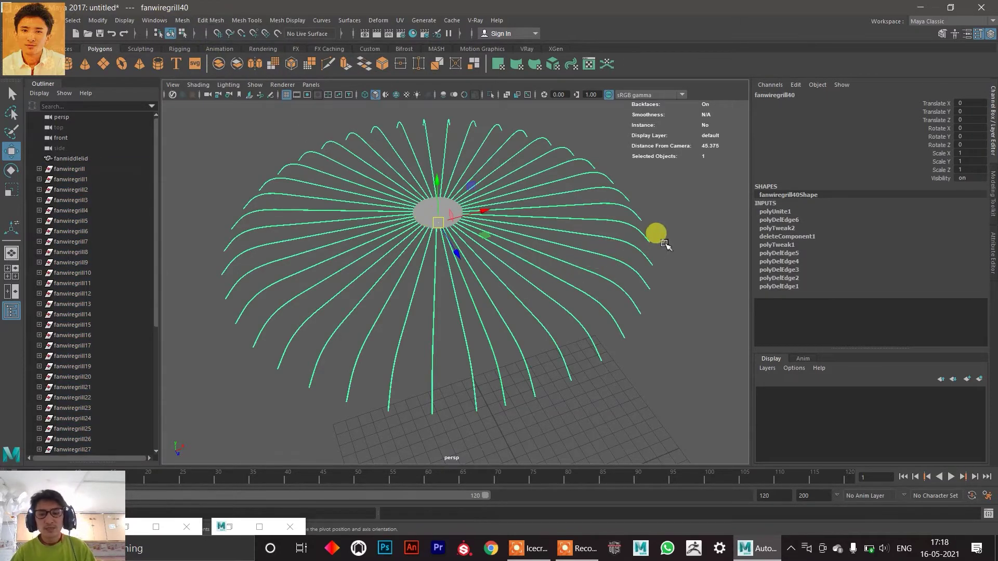
Delete all construction history in the scene.
{"action": "left_click", "coordinate": [665, 244]}
{"action": "left_click", "coordinate": [590, 239]}
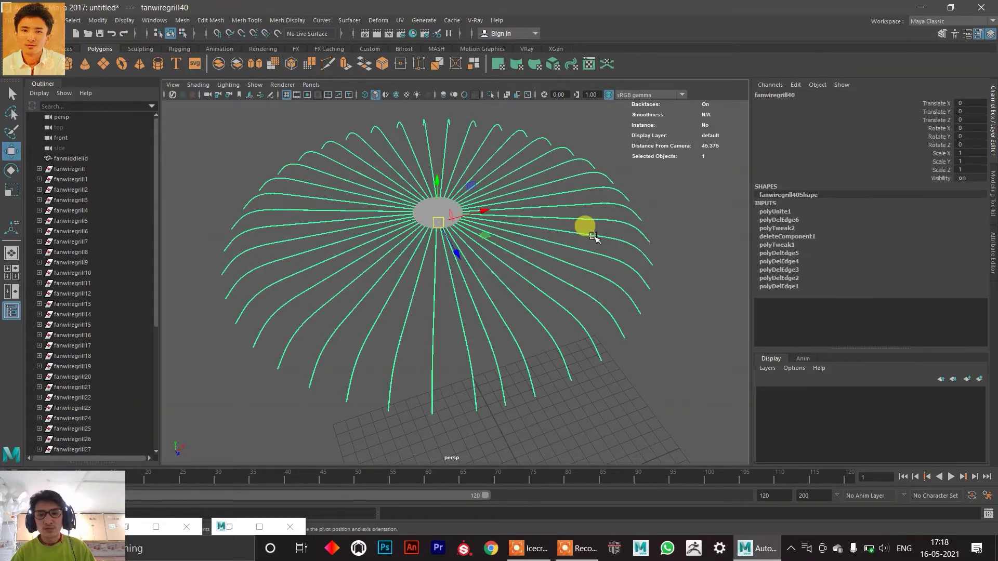
{"action": "left_click_drag", "start_coordinate": [509, 244], "coordinate": [386, 265], "text": "alt"}
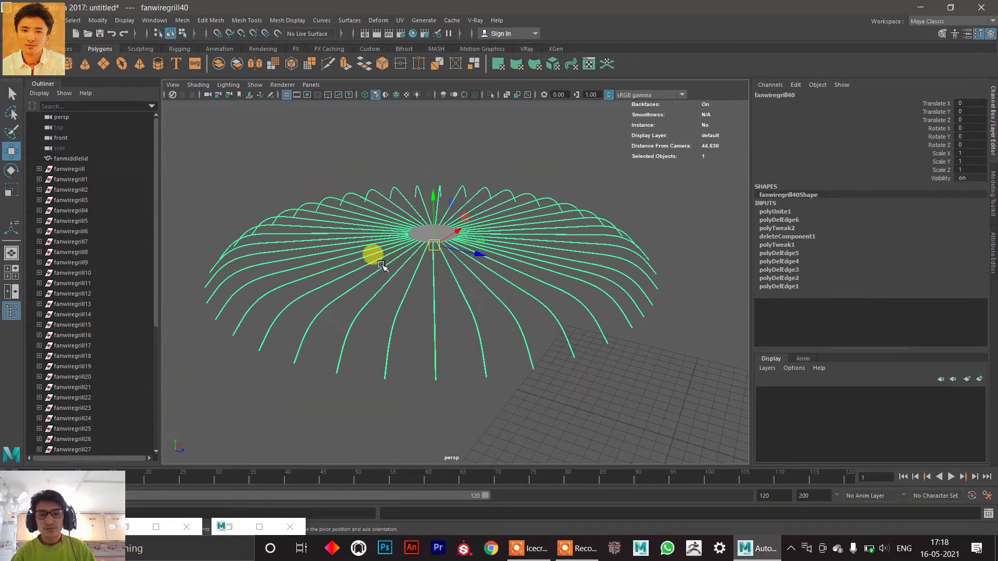
{"action": "left_click_drag", "start_coordinate": [351, 326], "coordinate": [387, 314], "text": "alt"}
{"action": "left_click", "coordinate": [83, 62]}
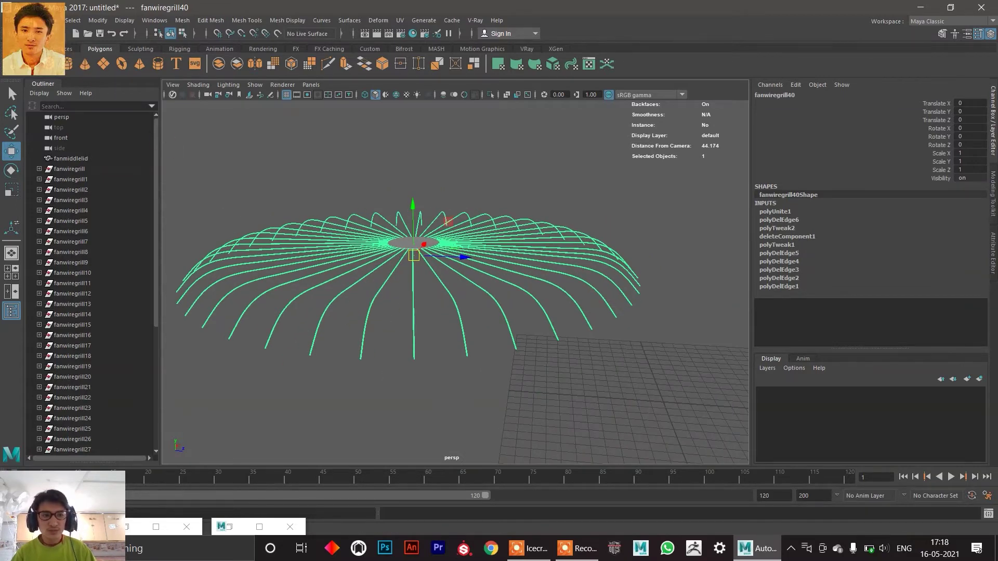
{"action": "left_click", "coordinate": [37, 20]}
{"action": "mouse_move", "coordinate": [88, 154]}
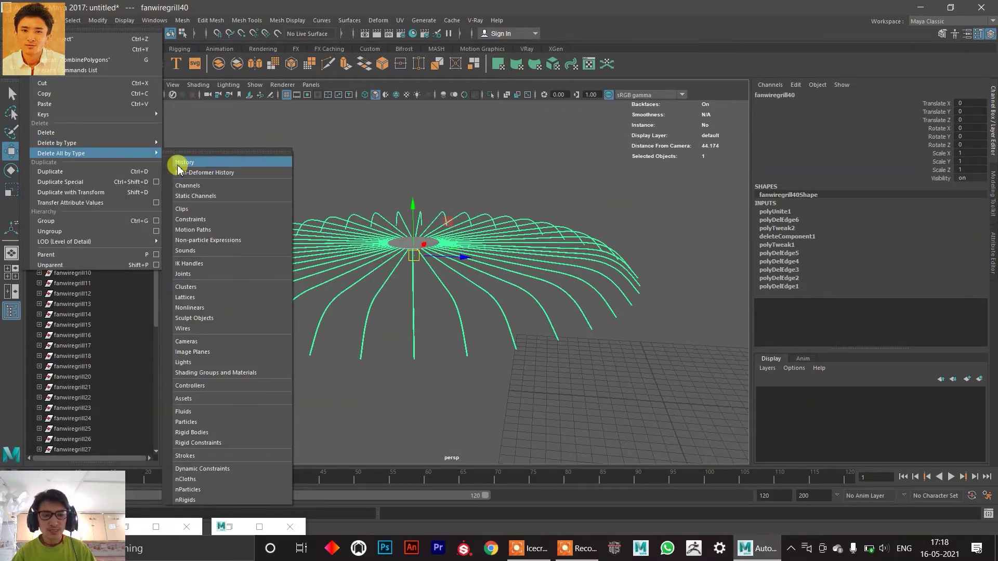
{"action": "left_click", "coordinate": [178, 165]}
{"action": "left_click", "coordinate": [310, 186]}
{"action": "left_click", "coordinate": [311, 287]}
Create a mirrored instance of the combined grill with Duplicate Special, using geometry type Instance and Scale Y -1.
{"action": "left_click_drag", "start_coordinate": [310, 287], "coordinate": [296, 193], "text": "alt"}
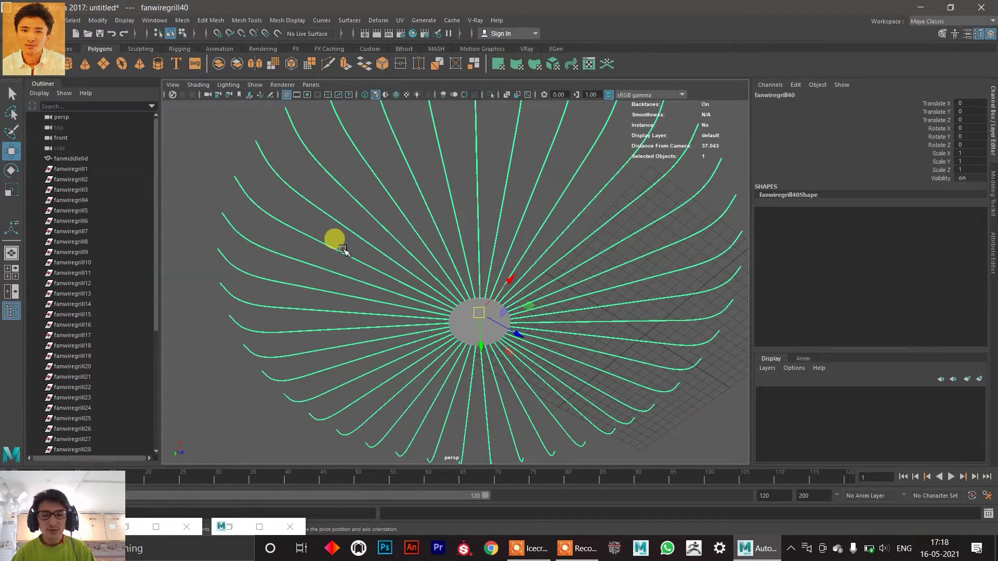
{"action": "right_click_drag", "start_coordinate": [365, 176], "coordinate": [351, 191], "text": "alt"}
{"action": "scroll", "coordinate": [355, 239], "scroll_direction": "up", "scroll_amount": 5}
{"action": "scroll", "coordinate": [353, 238], "scroll_direction": "down", "scroll_amount": 4}
{"action": "left_click_drag", "start_coordinate": [354, 238], "coordinate": [329, 154], "text": "alt"}
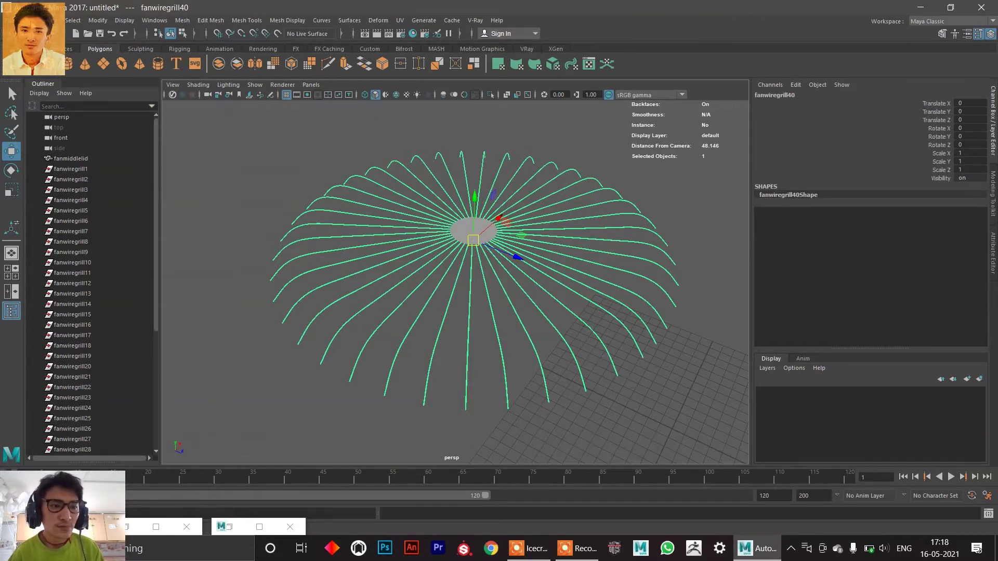
{"action": "left_click", "coordinate": [26, 20]}
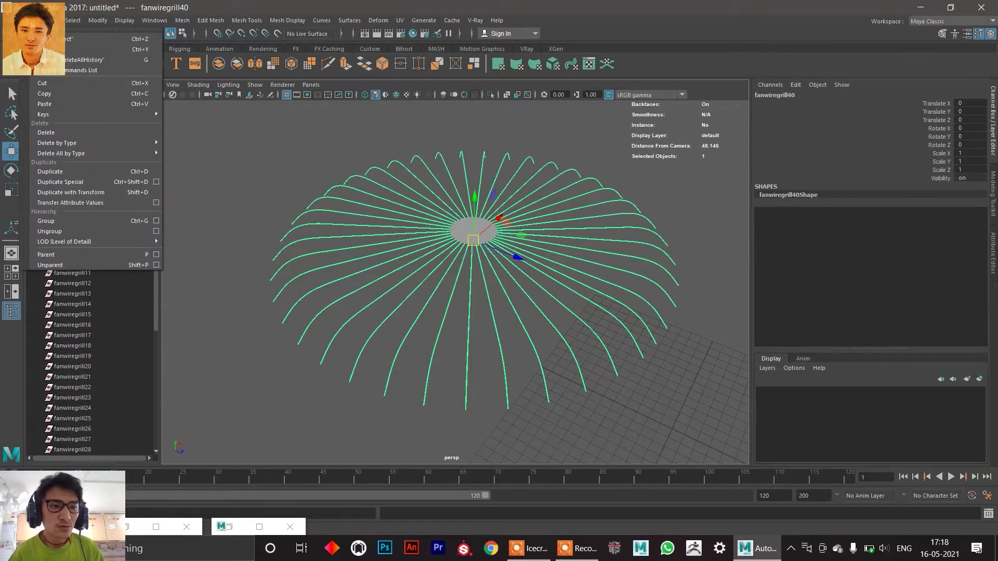
{"action": "left_click", "coordinate": [156, 182]}
{"action": "middle_click_drag", "start_coordinate": [427, 264], "coordinate": [478, 259], "text": "alt"}
{"action": "left_click_drag", "start_coordinate": [497, 239], "coordinate": [539, 232], "text": "alt"}
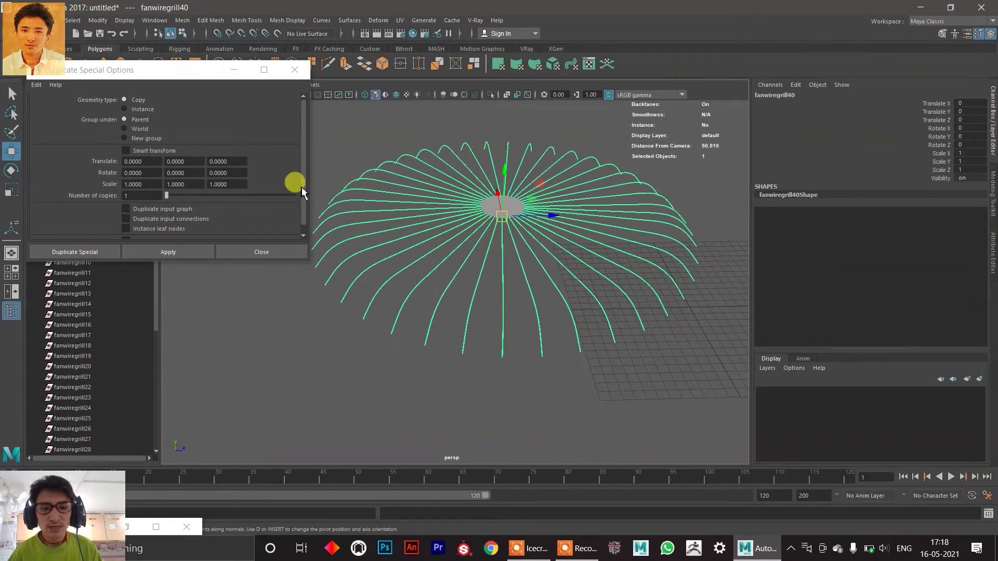
{"action": "left_click", "coordinate": [126, 109]}
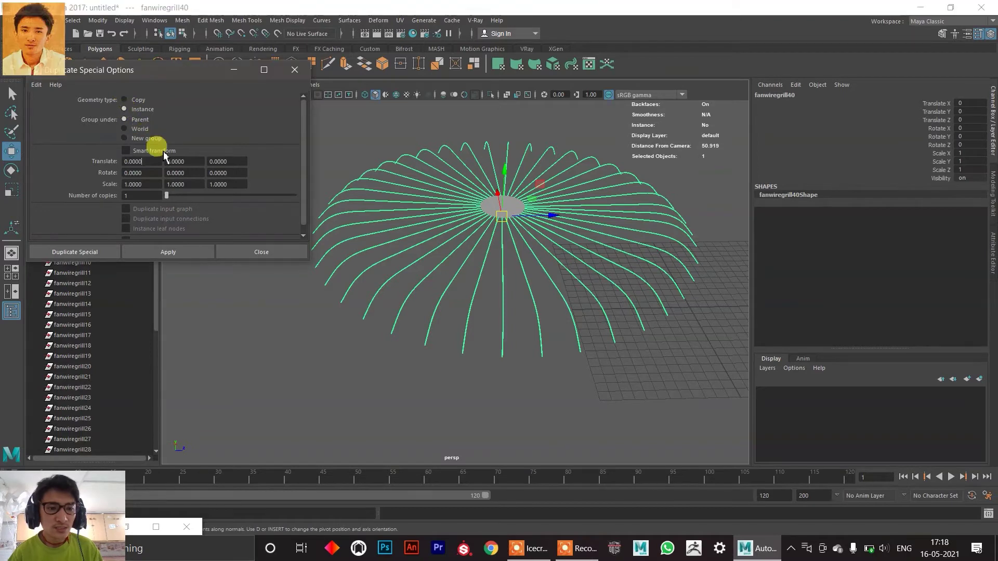
{"action": "left_click", "coordinate": [193, 186]}
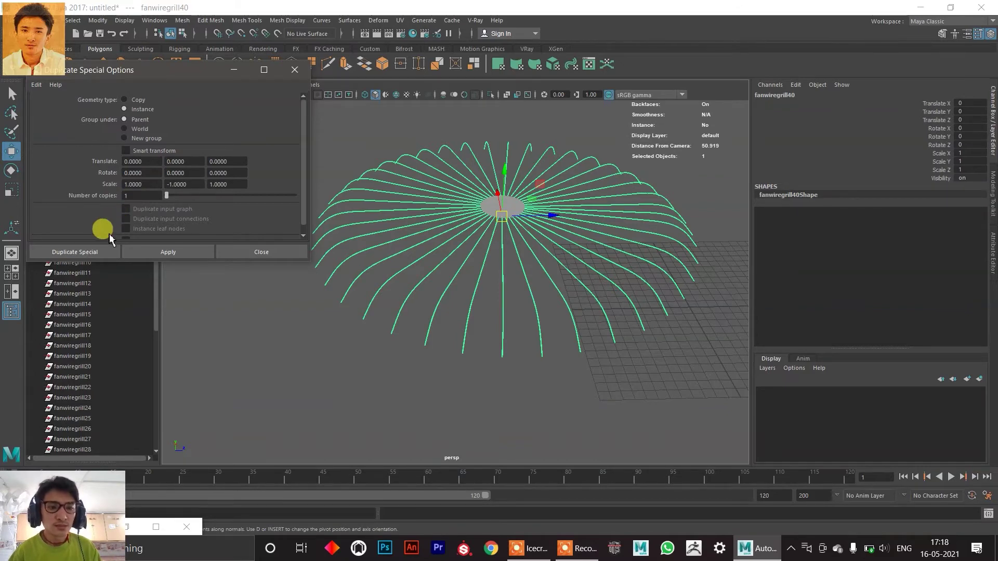
{"action": "left_click", "coordinate": [75, 252]}
Move the mirrored grill instance below the original, to about Translate Y -2.838, checking the alignment in the side view.
{"action": "scroll", "coordinate": [305, 245], "scroll_direction": "down", "scroll_amount": 5}
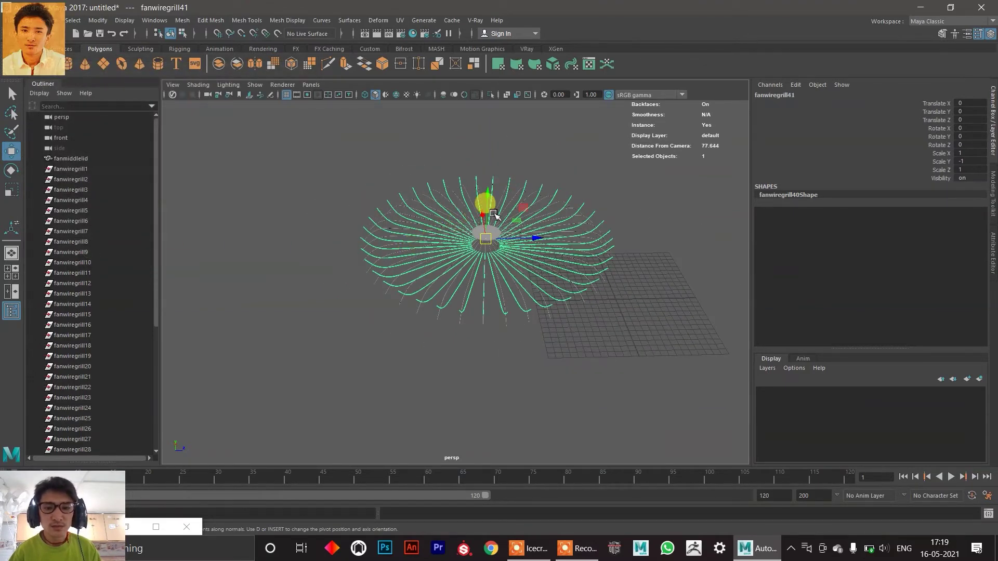
{"action": "left_click_drag", "start_coordinate": [481, 200], "coordinate": [456, 254]}
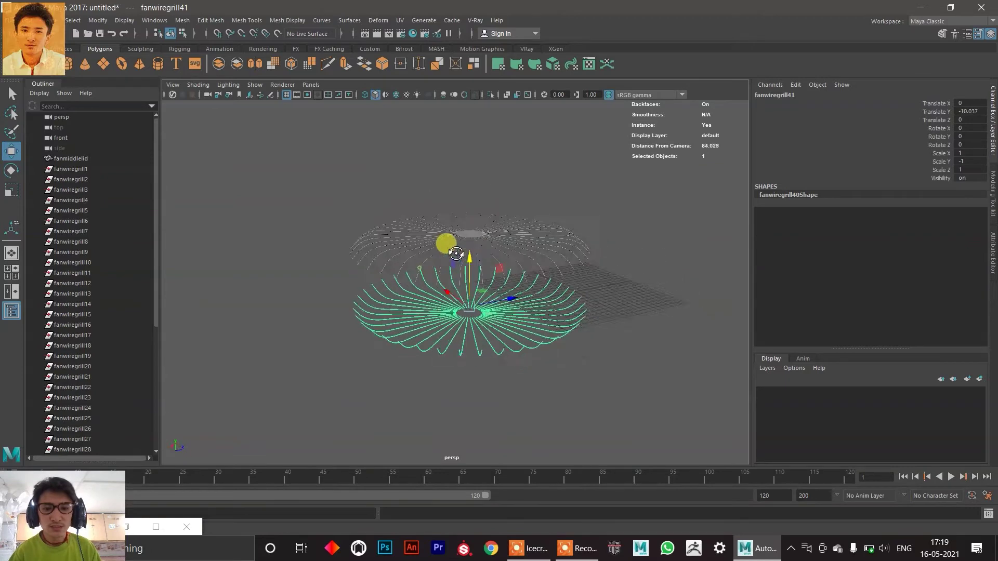
{"action": "key", "text": "space"}
{"action": "key", "text": "space"}
{"action": "key", "text": "space"}
{"action": "key", "text": "space"}
{"action": "left_click_drag", "start_coordinate": [489, 377], "coordinate": [509, 271]}
{"action": "scroll", "coordinate": [461, 305], "scroll_direction": "up", "scroll_amount": 10}
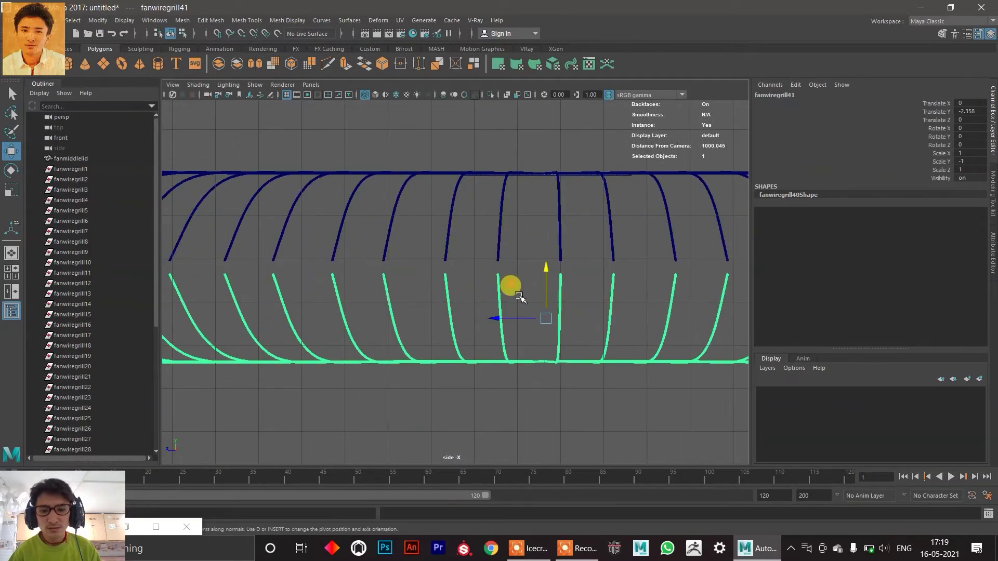
{"action": "left_click_drag", "start_coordinate": [546, 269], "coordinate": [429, 279]}
{"action": "key", "text": "space"}
{"action": "key", "text": "space"}
{"action": "left_click_drag", "start_coordinate": [493, 190], "coordinate": [279, 267]}
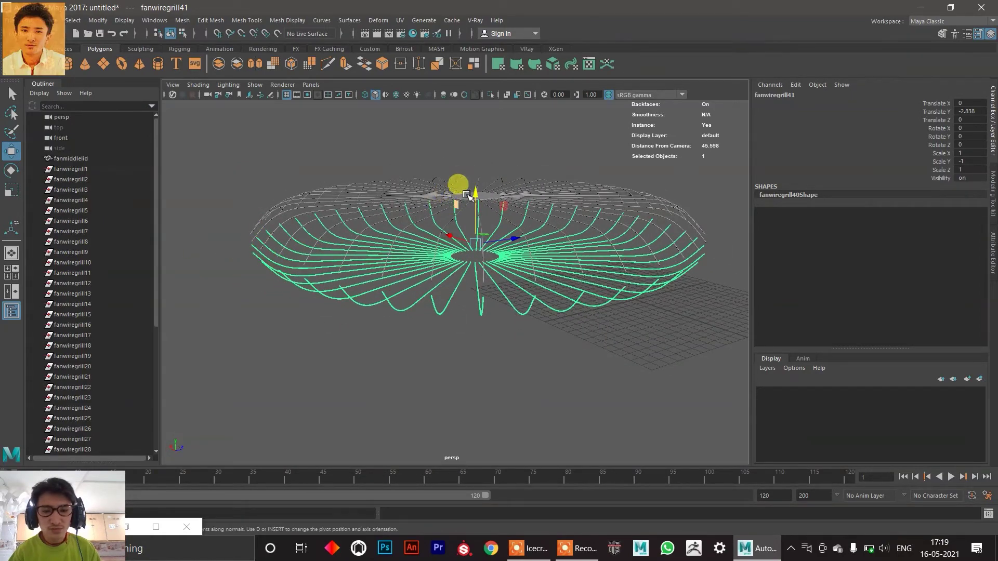
{"action": "key", "text": "space"}
{"action": "key", "text": "space"}
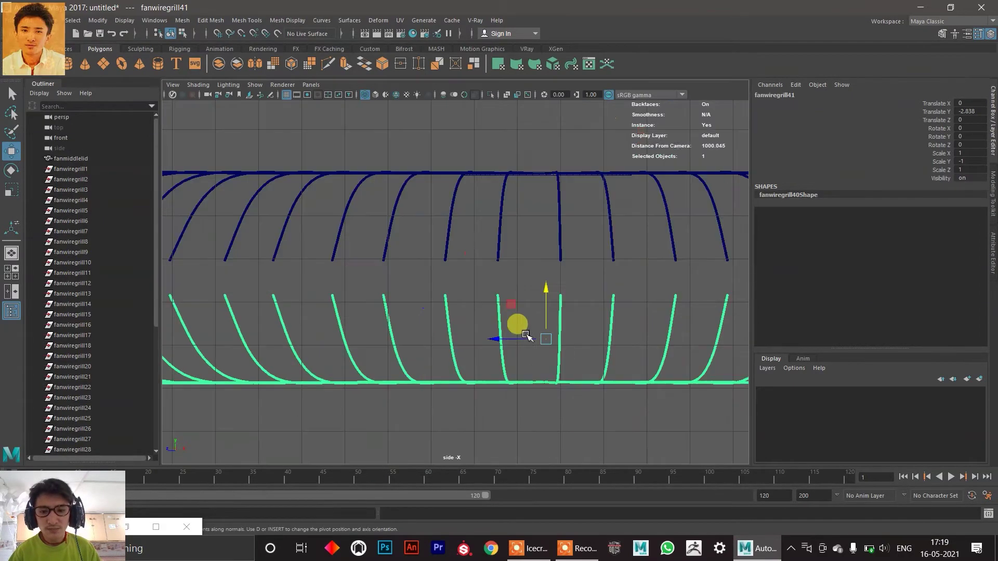
Put the lower grill into vertex mode in the side view and select the upper grill.
{"action": "middle_click_drag", "start_coordinate": [439, 300], "coordinate": [490, 278], "text": "alt"}
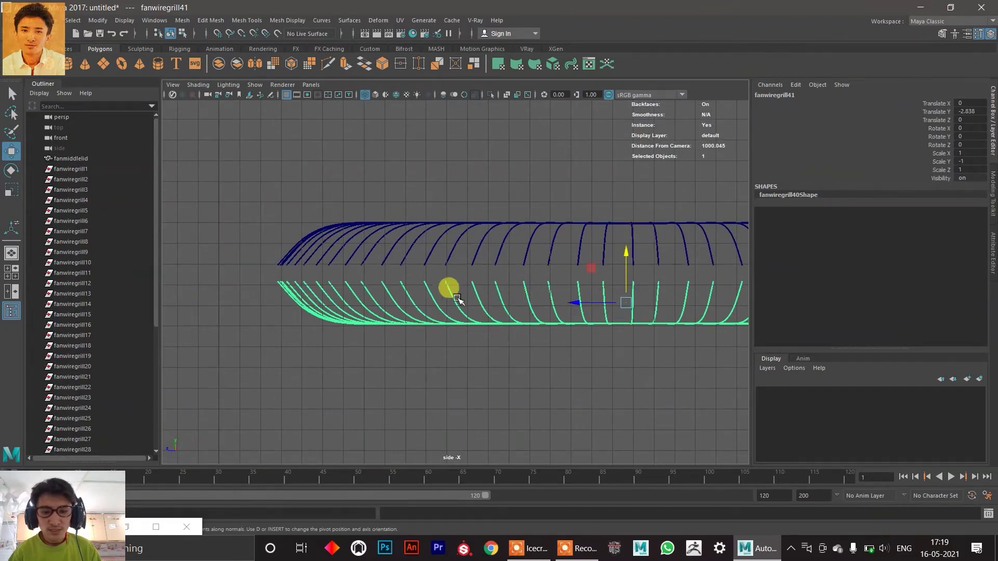
{"action": "scroll", "coordinate": [451, 287], "scroll_direction": "up", "scroll_amount": 2}
{"action": "right_click_drag", "start_coordinate": [445, 286], "coordinate": [397, 245]}
{"action": "scroll", "coordinate": [366, 300], "scroll_direction": "up", "scroll_amount": 2}
{"action": "scroll", "coordinate": [366, 300], "scroll_direction": "down", "scroll_amount": 5}
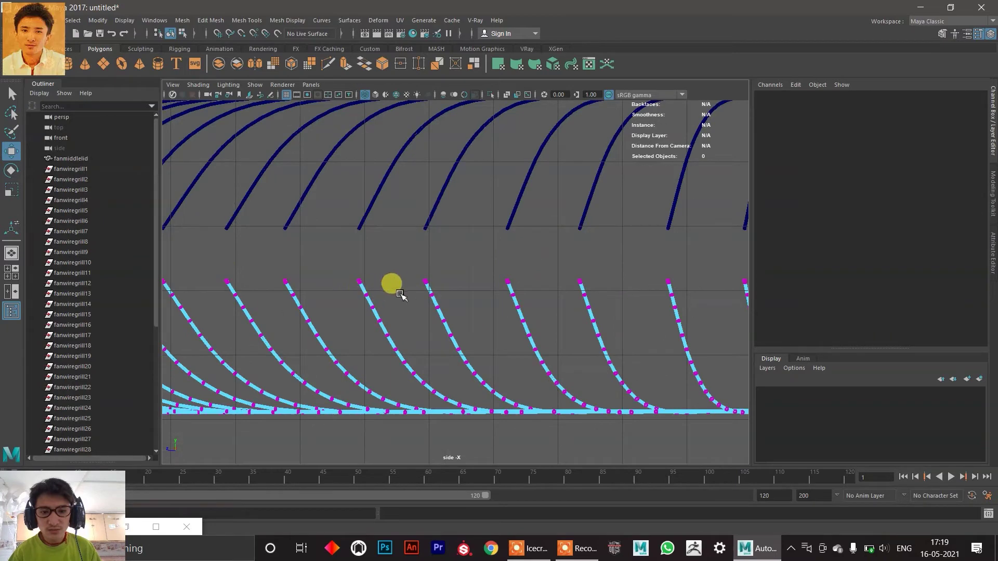
{"action": "key", "text": "space"}
{"action": "key", "text": "space"}
{"action": "scroll", "coordinate": [450, 313], "scroll_direction": "up", "scroll_amount": 3}
{"action": "scroll", "coordinate": [424, 324], "scroll_direction": "down", "scroll_amount": 2}
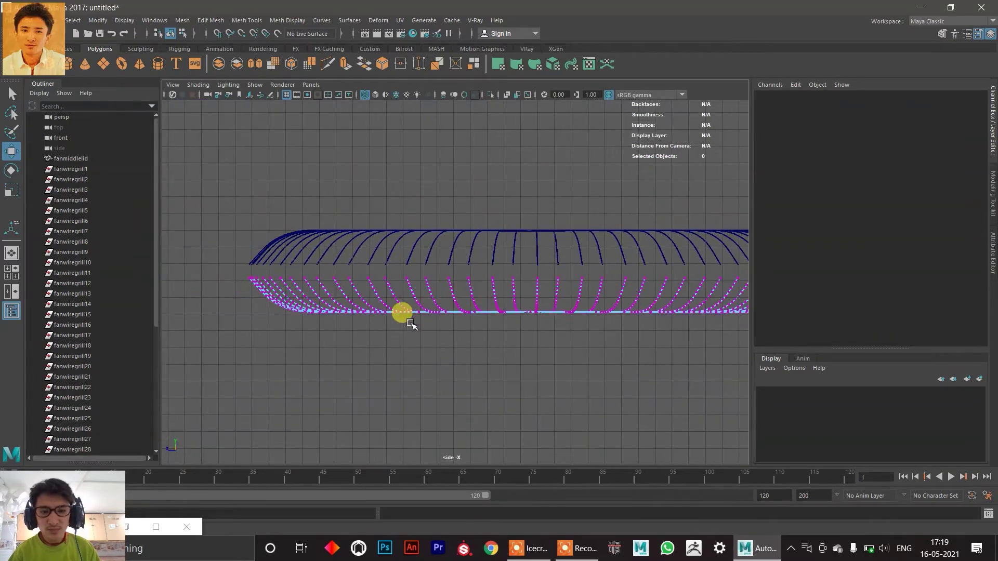
{"action": "middle_click_drag", "start_coordinate": [394, 287], "coordinate": [345, 299], "text": "alt"}
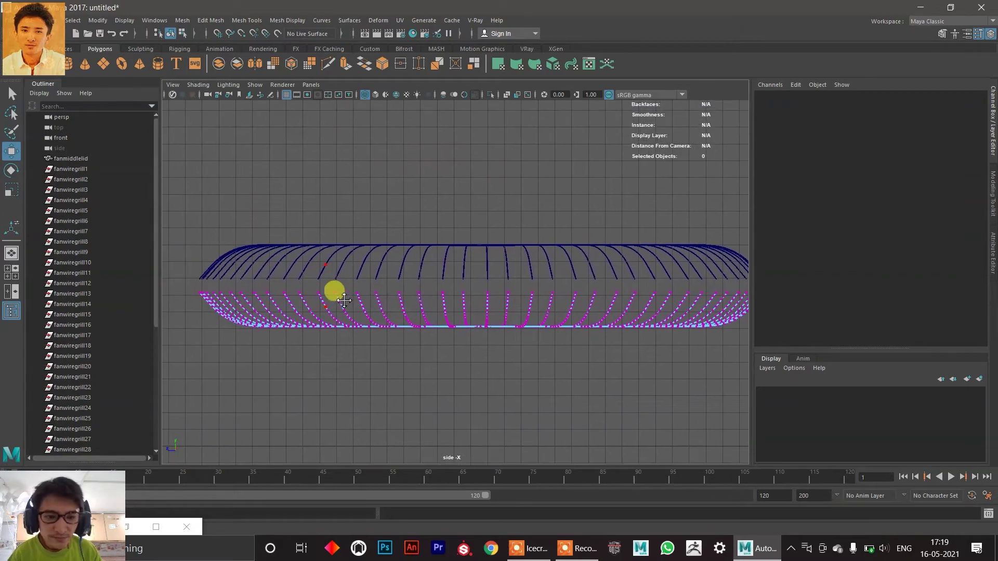
{"action": "scroll", "coordinate": [292, 308], "scroll_direction": "up", "scroll_amount": 1}
{"action": "middle_click_drag", "start_coordinate": [230, 290], "coordinate": [251, 283], "text": "alt"}
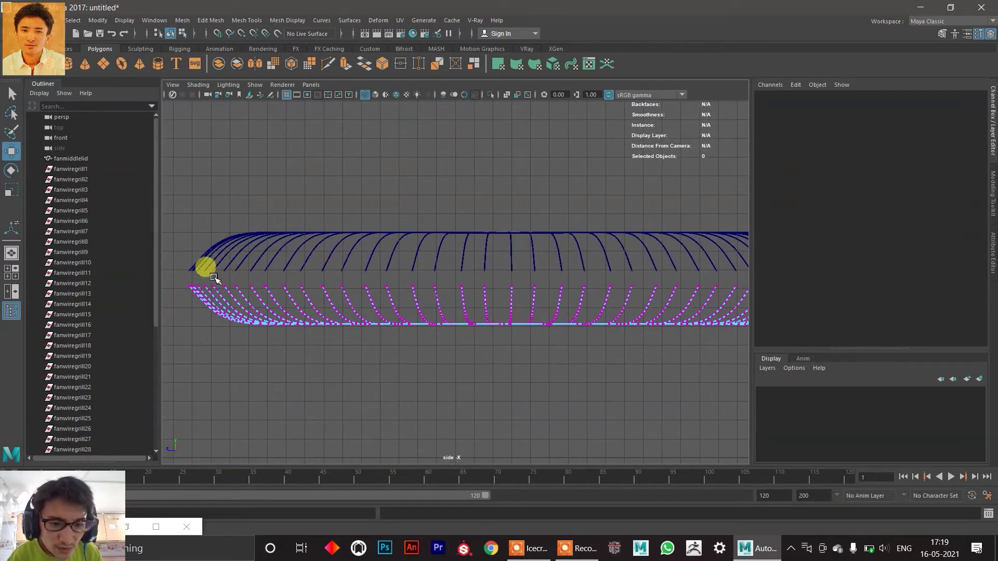
{"action": "left_click_drag", "start_coordinate": [177, 274], "coordinate": [478, 266]}
{"action": "scroll", "coordinate": [478, 266], "scroll_direction": "down", "scroll_amount": 1}
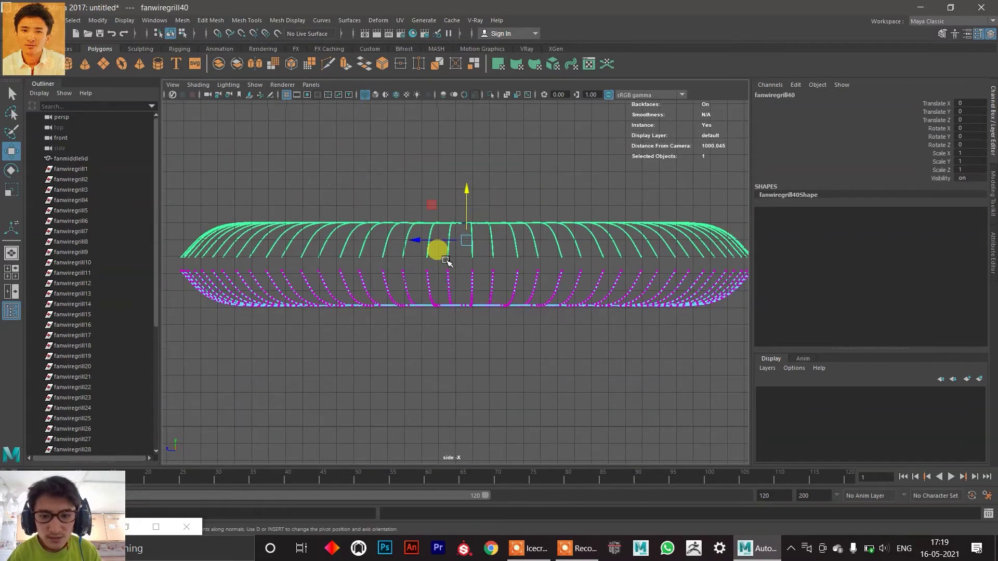
{"action": "middle_click_drag", "start_coordinate": [437, 250], "coordinate": [419, 243], "text": "alt"}
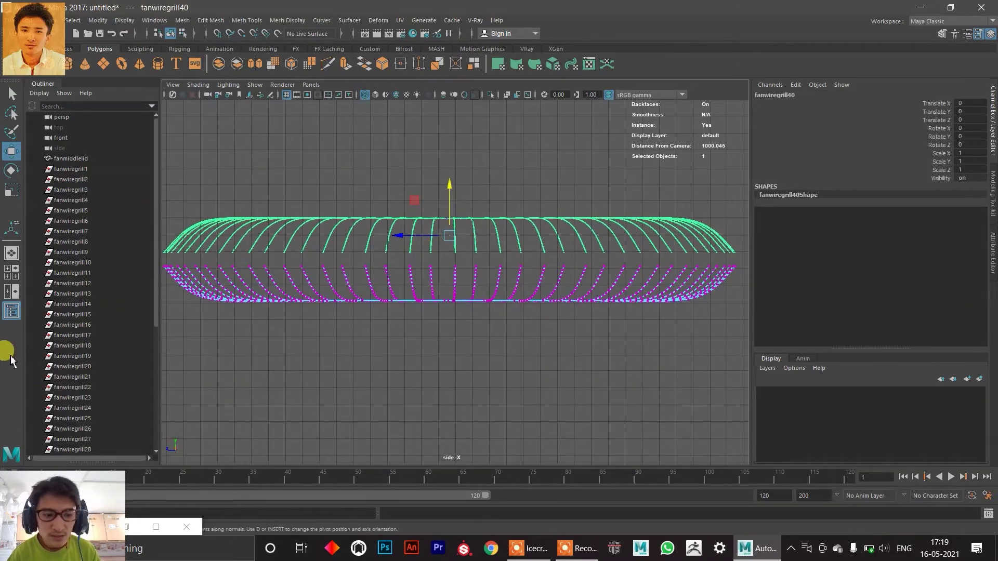
Hide the Outliner and select the facing wire-end vertices of both the upper and lower grills in the side view.
{"action": "left_click", "coordinate": [11, 311]}
{"action": "middle_click_drag", "start_coordinate": [240, 298], "coordinate": [246, 290], "text": "alt"}
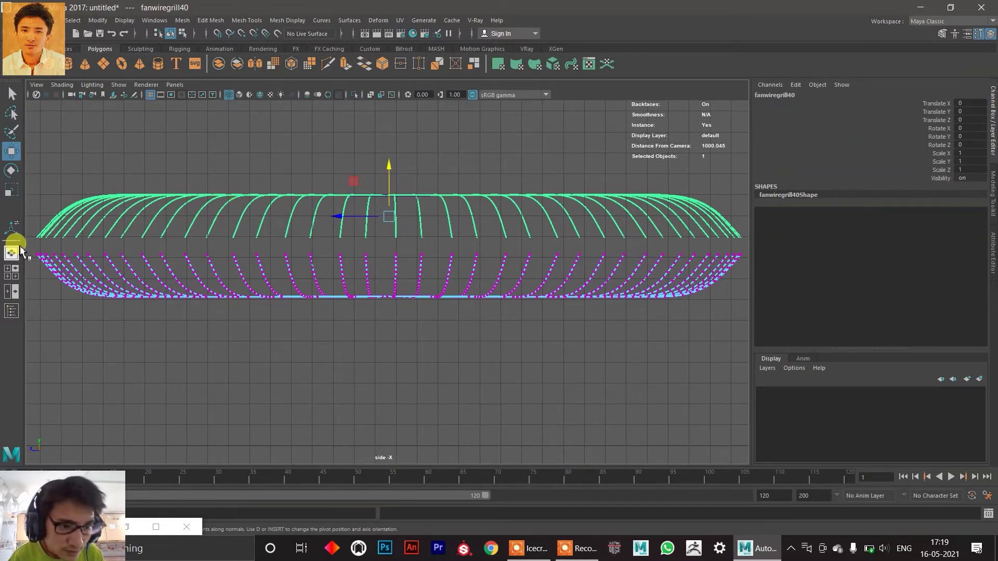
{"action": "left_click_drag", "start_coordinate": [30, 242], "coordinate": [752, 259]}
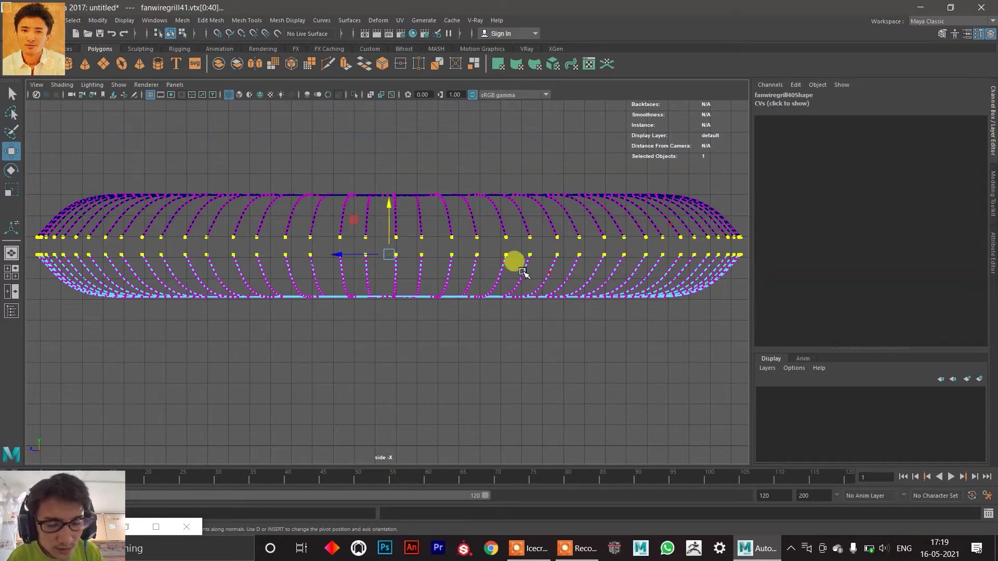
Deselect the second vertex loop on the lower grill's wire ends in the side view, keeping only the outermost loops selected.
{"action": "key", "text": "space"}
{"action": "key", "text": "space"}
{"action": "scroll", "coordinate": [484, 234], "scroll_direction": "up", "scroll_amount": 6}
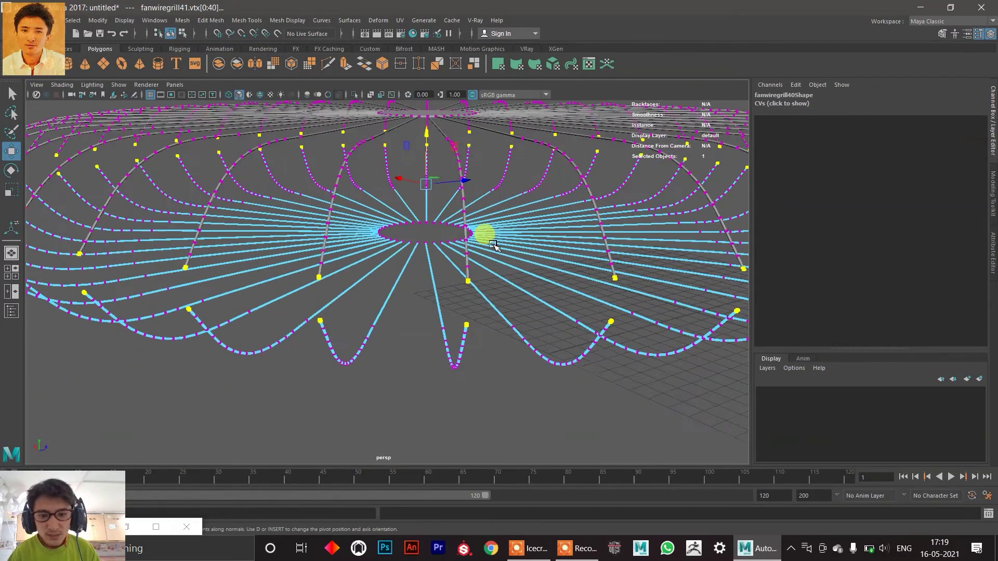
{"action": "left_click_drag", "start_coordinate": [487, 247], "coordinate": [535, 243], "text": "alt"}
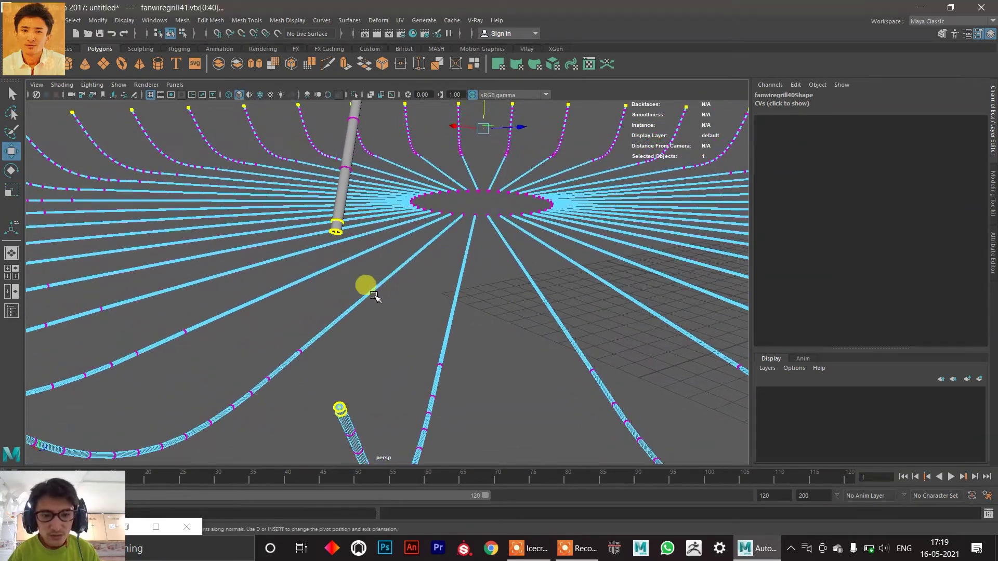
{"action": "key", "text": "space"}
{"action": "key", "text": "space"}
{"action": "scroll", "coordinate": [407, 357], "scroll_direction": "up", "scroll_amount": 5}
{"action": "scroll", "coordinate": [353, 288], "scroll_direction": "down", "scroll_amount": 2}
{"action": "scroll", "coordinate": [267, 332], "scroll_direction": "up", "scroll_amount": 5}
{"action": "scroll", "coordinate": [291, 311], "scroll_direction": "down", "scroll_amount": 2}
{"action": "scroll", "coordinate": [300, 287], "scroll_direction": "up", "scroll_amount": 5}
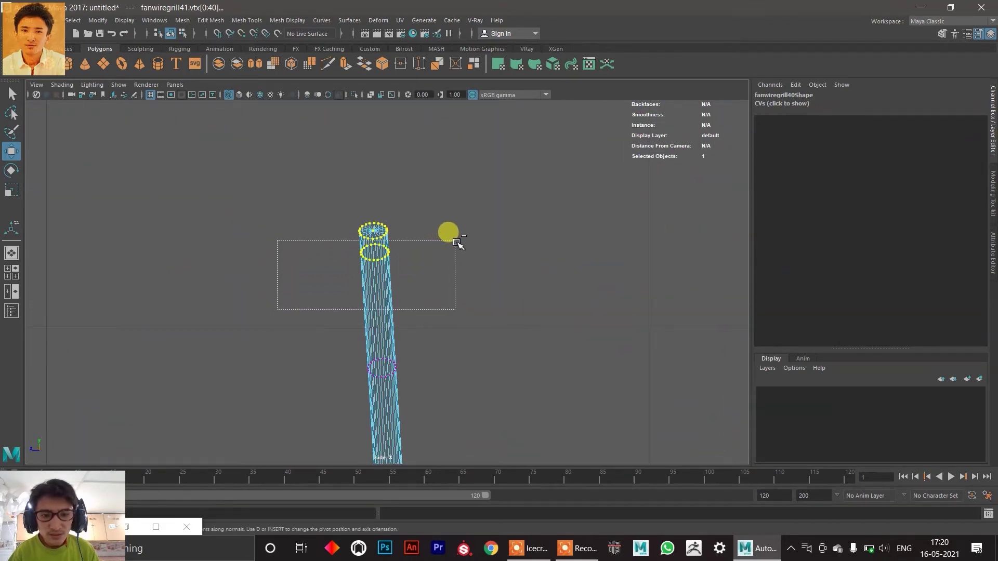
{"action": "left_click_drag", "start_coordinate": [424, 268], "coordinate": [315, 311], "text": "alt"}
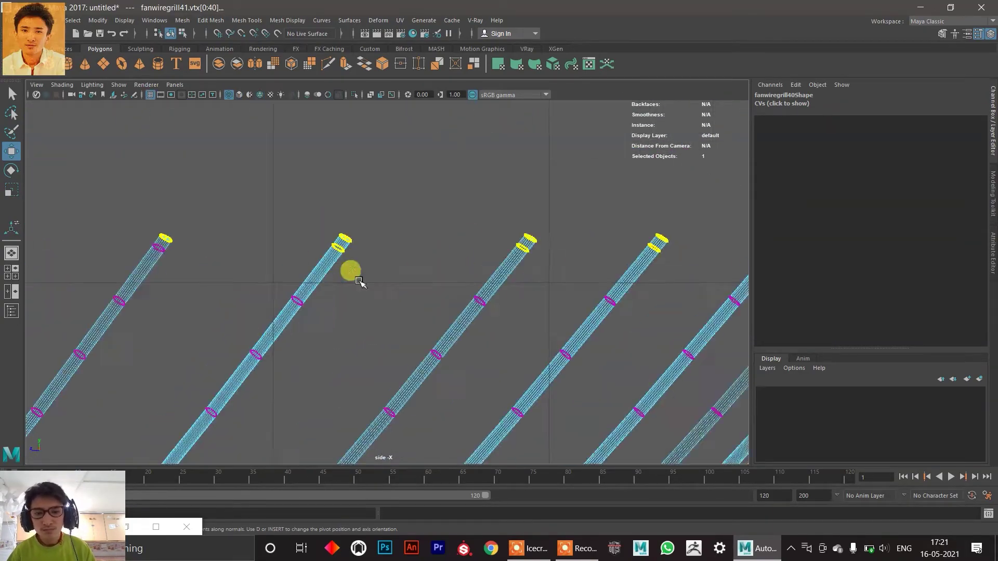
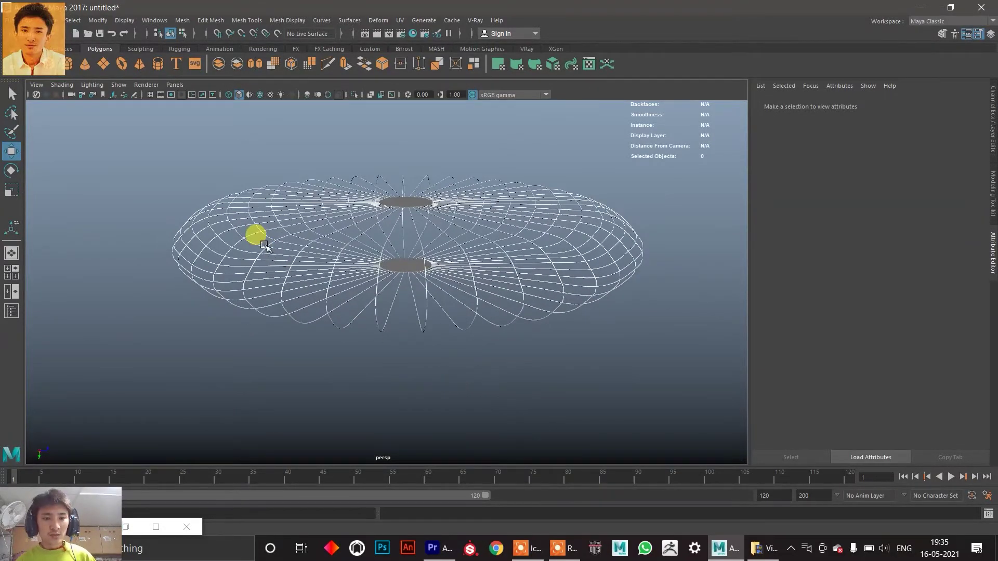
{"action": "scroll", "coordinate": [245, 243], "scroll_direction": "up", "scroll_amount": 5}
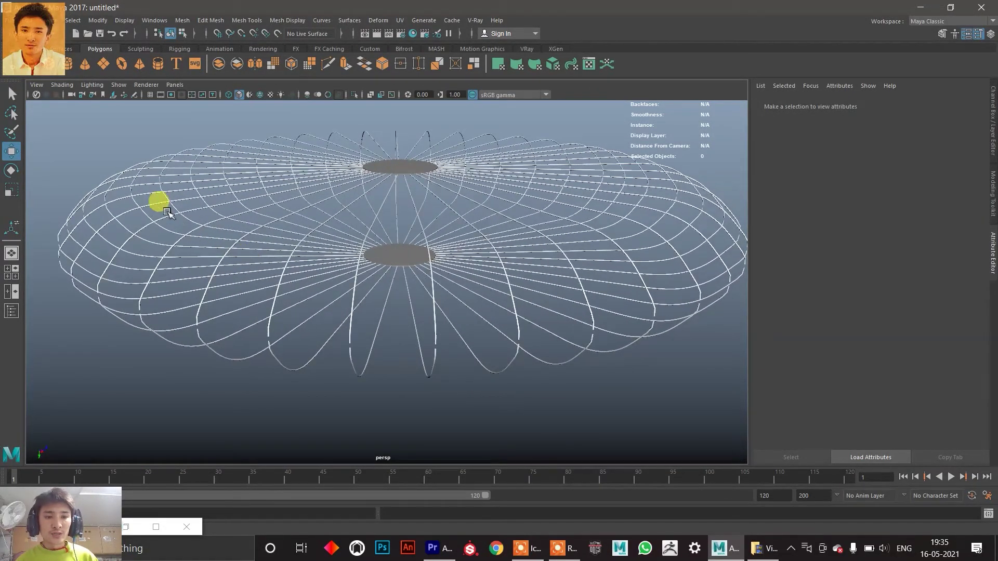
Create a polygon cylinder beside the fan grill.
{"action": "left_click_drag", "start_coordinate": [286, 319], "coordinate": [214, 240], "text": "alt"}
{"action": "left_click_drag", "start_coordinate": [228, 283], "coordinate": [176, 214], "text": "alt"}
{"action": "scroll", "coordinate": [213, 221], "scroll_direction": "down", "scroll_amount": 4}
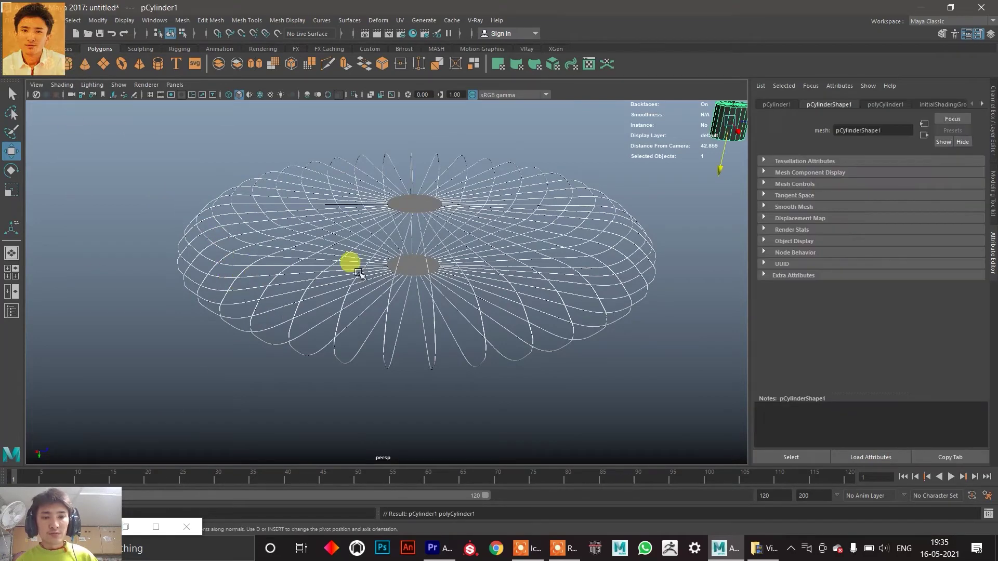
{"action": "scroll", "coordinate": [374, 272], "scroll_direction": "down", "scroll_amount": 5}
{"action": "middle_click_drag", "start_coordinate": [571, 228], "coordinate": [431, 293], "text": "alt"}
{"action": "scroll", "coordinate": [432, 294], "scroll_direction": "up", "scroll_amount": 6}
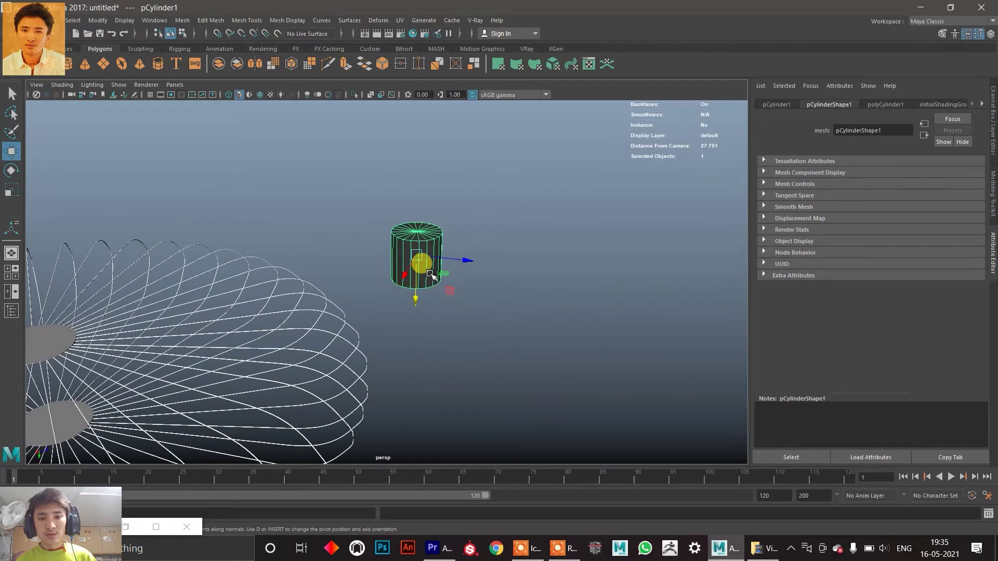
Move the cylinder onto the centre of the grill's hub in the top view, snapping it into place.
{"action": "left_click_drag", "start_coordinate": [410, 272], "coordinate": [180, 361], "text": "alt"}
{"action": "scroll", "coordinate": [247, 329], "scroll_direction": "down", "scroll_amount": 5}
{"action": "key", "text": "space"}
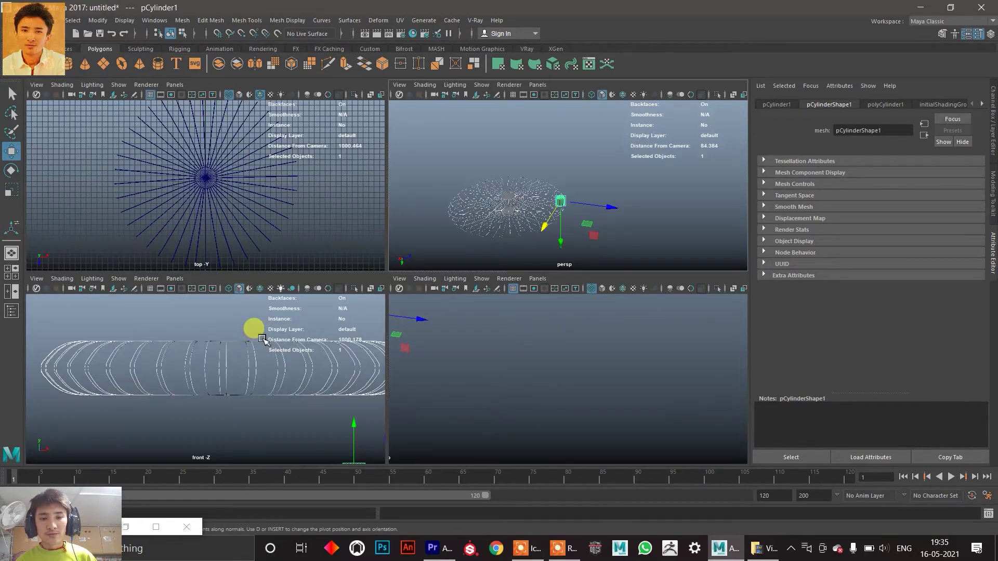
{"action": "key", "text": "space"}
{"action": "scroll", "coordinate": [468, 323], "scroll_direction": "down", "scroll_amount": 3}
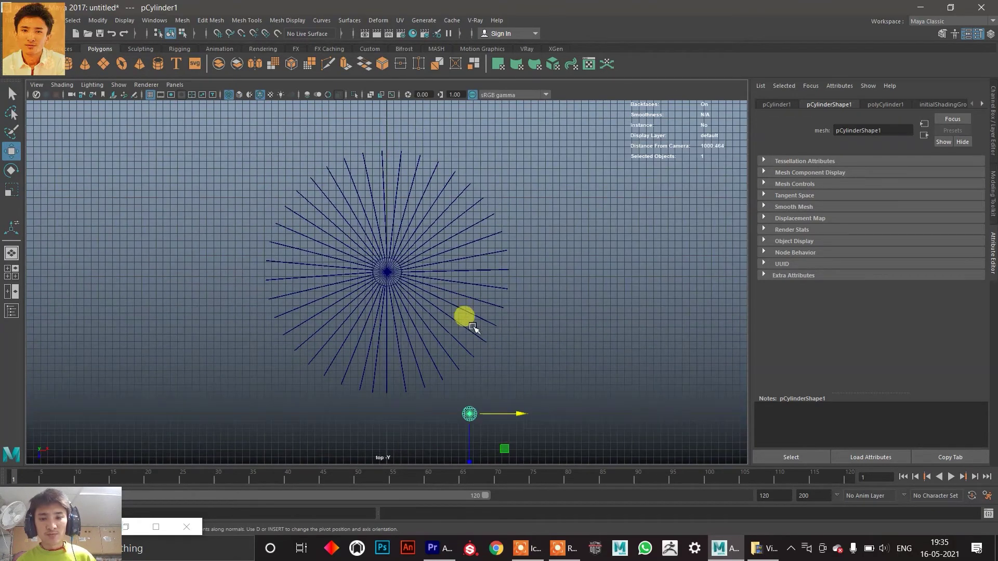
{"action": "left_click_drag", "start_coordinate": [476, 450], "coordinate": [379, 317]}
{"action": "scroll", "coordinate": [371, 307], "scroll_direction": "up", "scroll_amount": 5}
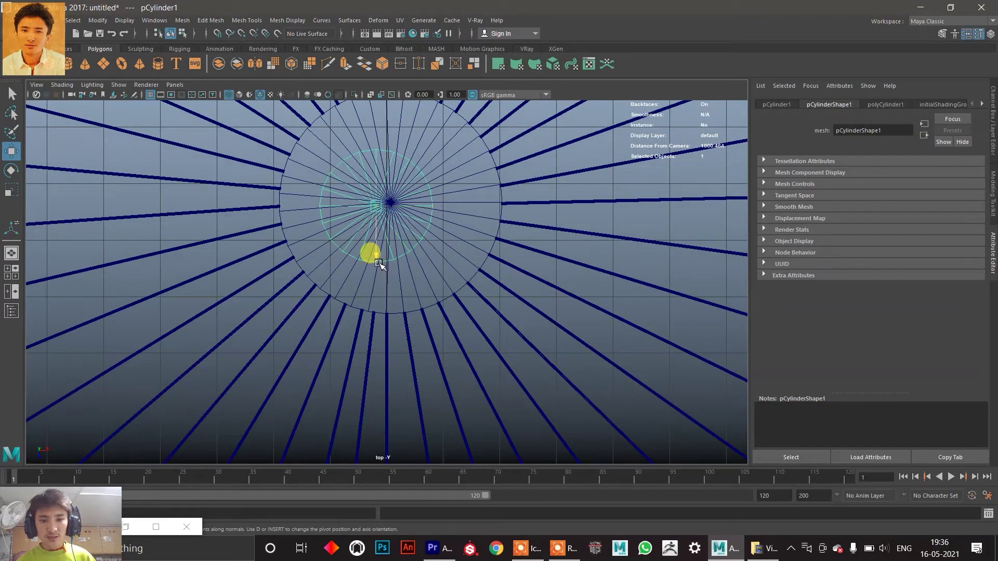
{"action": "left_click_drag", "start_coordinate": [380, 264], "coordinate": [381, 379]}
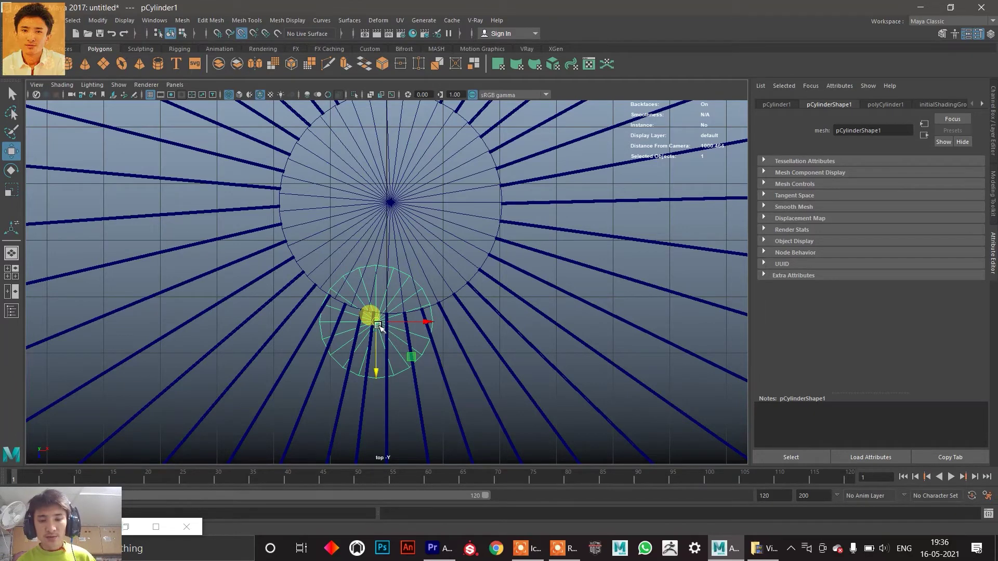
{"action": "left_click_drag", "start_coordinate": [378, 326], "coordinate": [394, 244]}
{"action": "scroll", "coordinate": [392, 239], "scroll_direction": "down", "scroll_amount": 3}
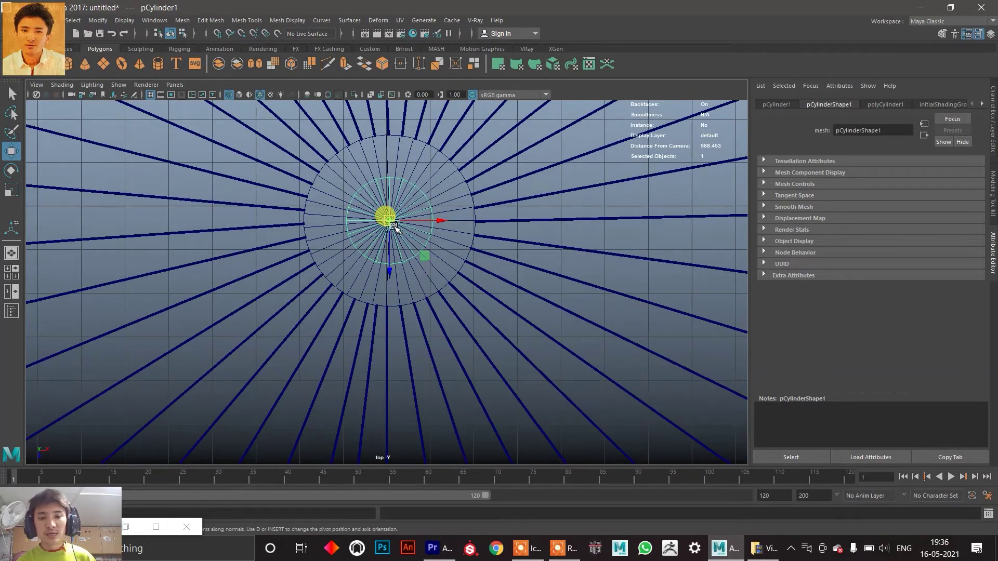
Scale the cylinder uniformly to about 16.951 so its rim matches the grill's outer diameter in the top view.
{"action": "scroll", "coordinate": [393, 227], "scroll_direction": "down", "scroll_amount": 5}
{"action": "scroll", "coordinate": [385, 277], "scroll_direction": "up", "scroll_amount": 5}
{"action": "key", "text": "r"}
{"action": "scroll", "coordinate": [399, 244], "scroll_direction": "up", "scroll_amount": 5}
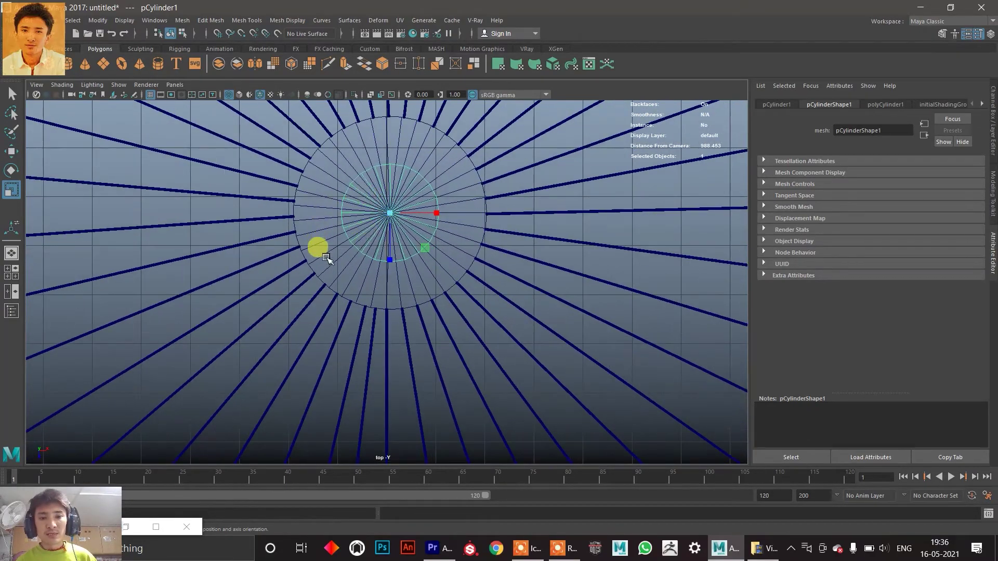
{"action": "scroll", "coordinate": [328, 252], "scroll_direction": "down", "scroll_amount": 4}
{"action": "scroll", "coordinate": [386, 228], "scroll_direction": "up", "scroll_amount": 5}
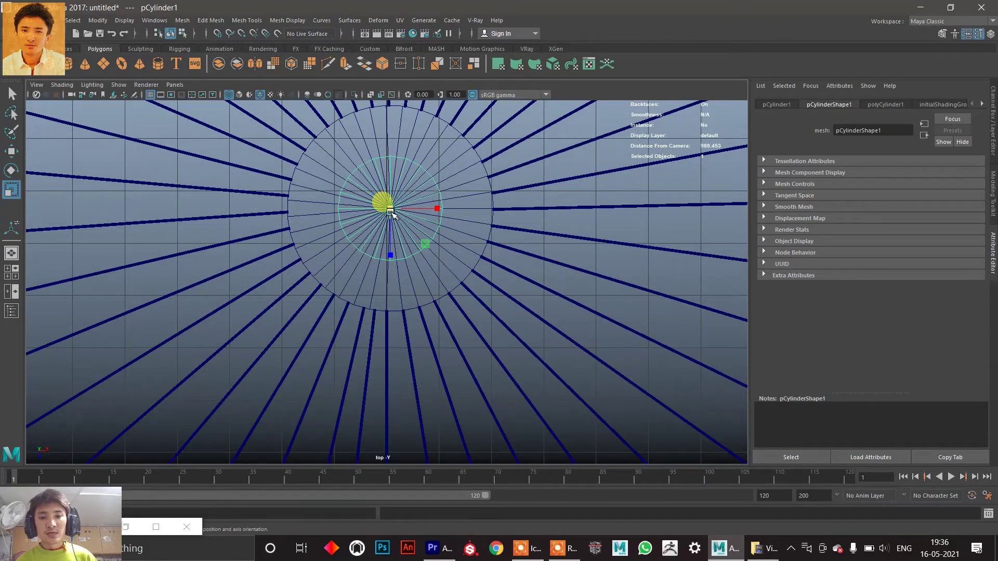
{"action": "scroll", "coordinate": [390, 213], "scroll_direction": "down", "scroll_amount": 5}
{"action": "left_click_drag", "start_coordinate": [391, 270], "coordinate": [705, 207]}
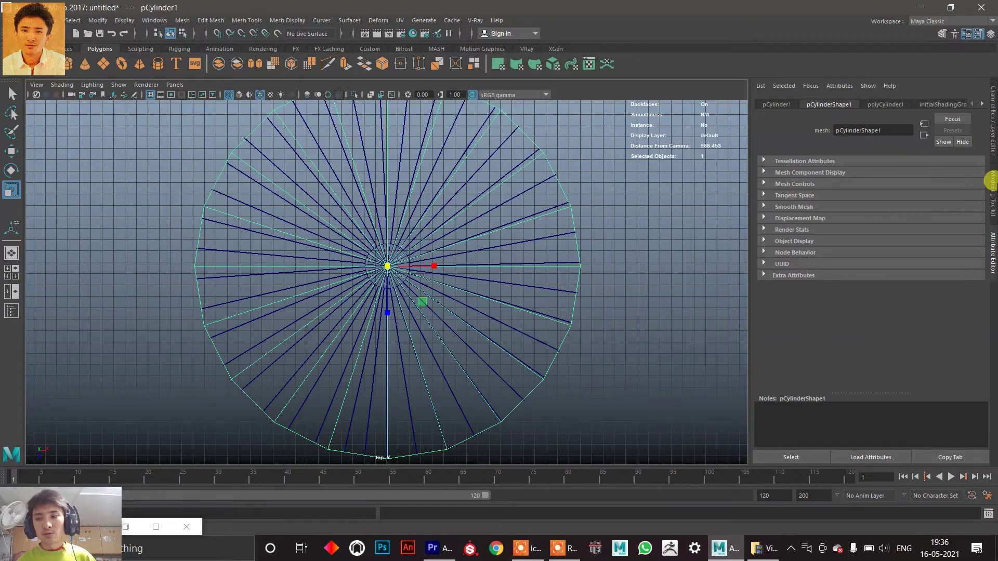
Set the cylinder's Subdivisions Axis to 43 and deselect it.
{"action": "left_click", "coordinate": [993, 111]}
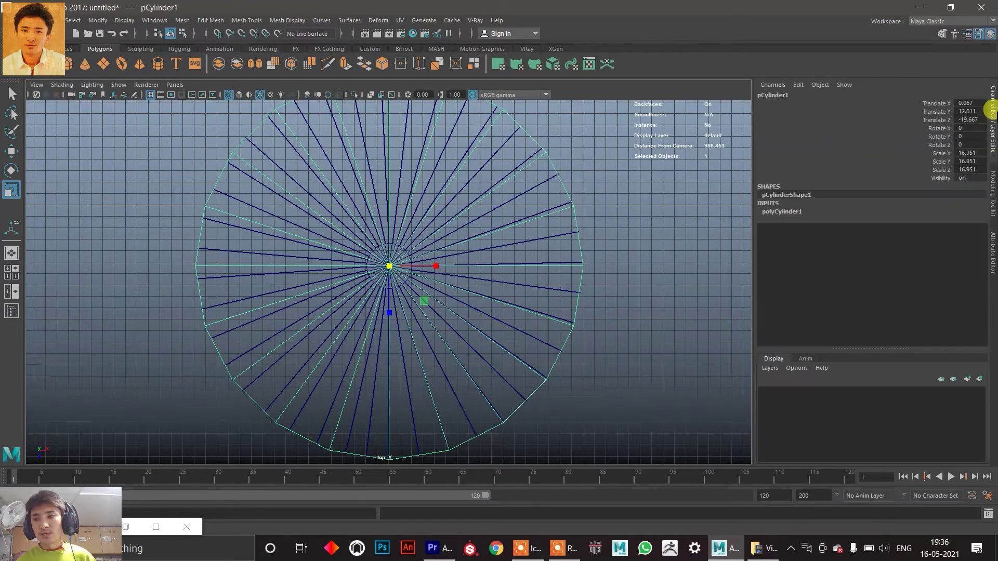
{"action": "left_click", "coordinate": [784, 212]}
{"action": "left_click", "coordinate": [933, 245]}
{"action": "left_click", "coordinate": [928, 237]}
{"action": "middle_click_drag", "start_coordinate": [689, 239], "coordinate": [775, 220]}
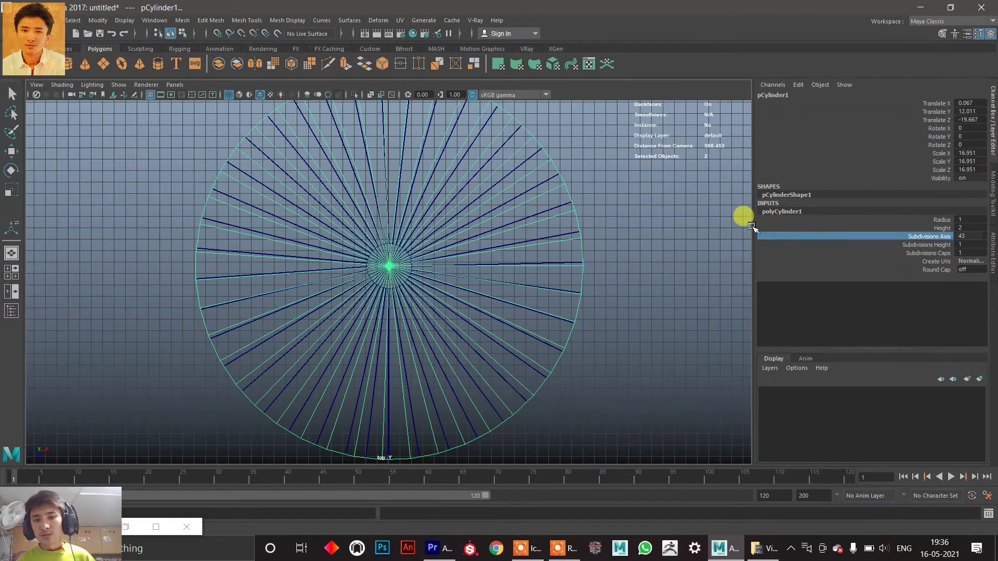
{"action": "left_click", "coordinate": [582, 263]}
Select the cylinder and flatten it vertically in the front view to about Scale Y 1.695.
{"action": "key", "text": "space"}
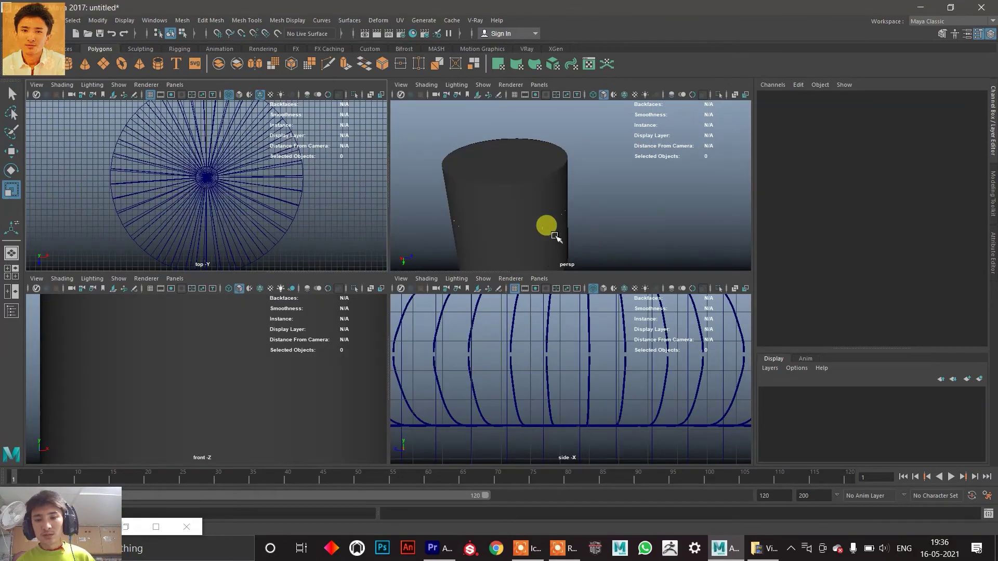
{"action": "key", "text": "space"}
{"action": "scroll", "coordinate": [345, 317], "scroll_direction": "down", "scroll_amount": 5}
{"action": "left_click", "coordinate": [310, 326]}
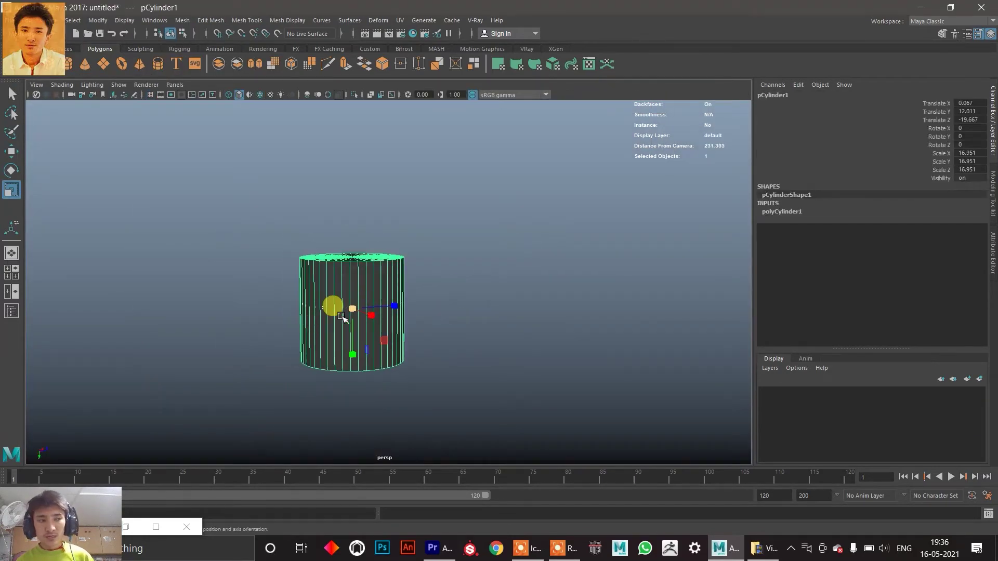
{"action": "key", "text": "space"}
{"action": "key", "text": "space"}
{"action": "key", "text": "space"}
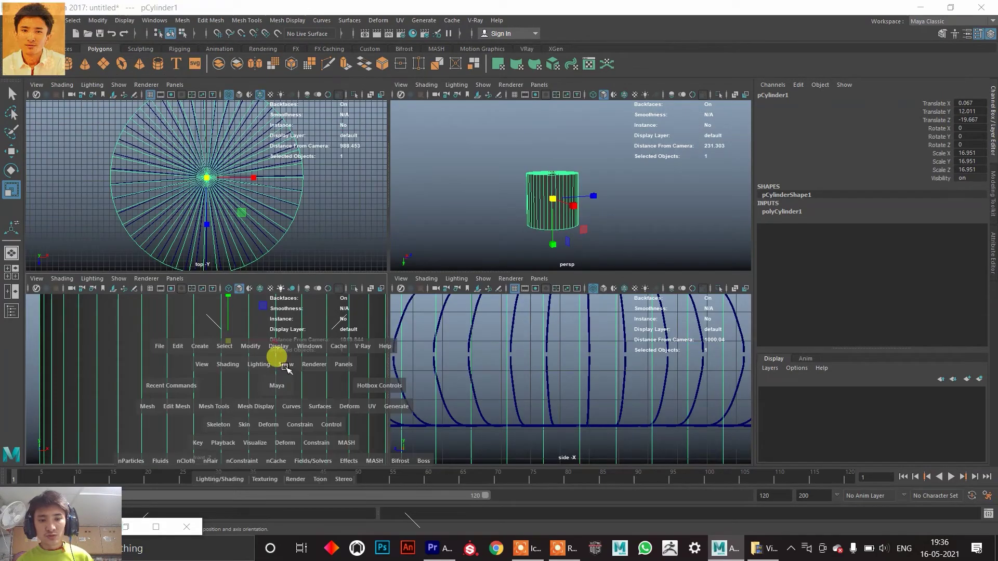
{"action": "key", "text": "space"}
{"action": "scroll", "coordinate": [415, 233], "scroll_direction": "down", "scroll_amount": 3}
{"action": "left_click_drag", "start_coordinate": [405, 216], "coordinate": [400, 258]}
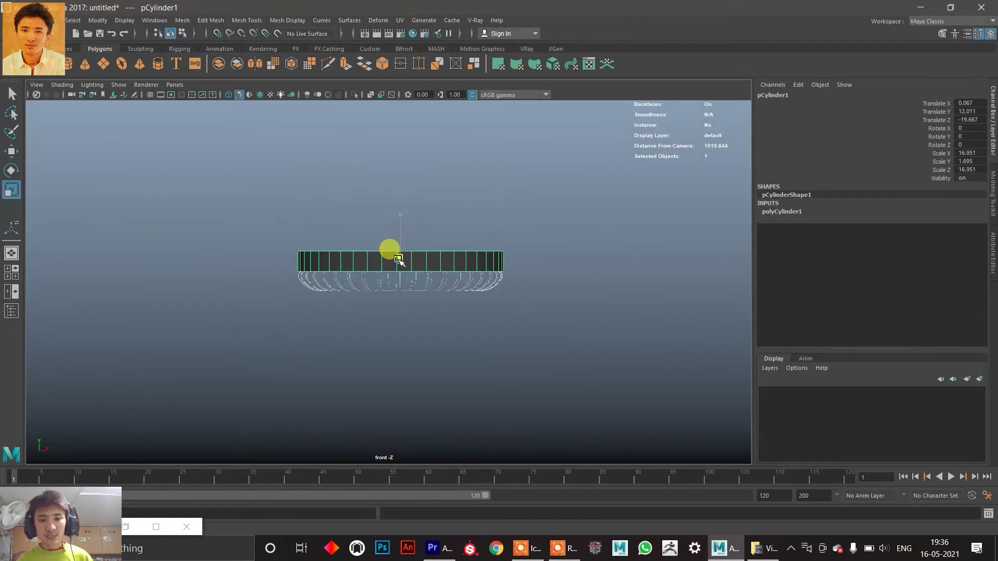
Flatten the cylinder further to about Scale Y 0.513 and lower it between the two grills, to about Translate Y 9.452.
{"action": "scroll", "coordinate": [402, 227], "scroll_direction": "up", "scroll_amount": 2}
{"action": "left_click_drag", "start_coordinate": [418, 205], "coordinate": [399, 227]}
{"action": "scroll", "coordinate": [399, 221], "scroll_direction": "up", "scroll_amount": 2}
{"action": "key", "text": "w"}
{"action": "scroll", "coordinate": [380, 249], "scroll_direction": "up", "scroll_amount": 2}
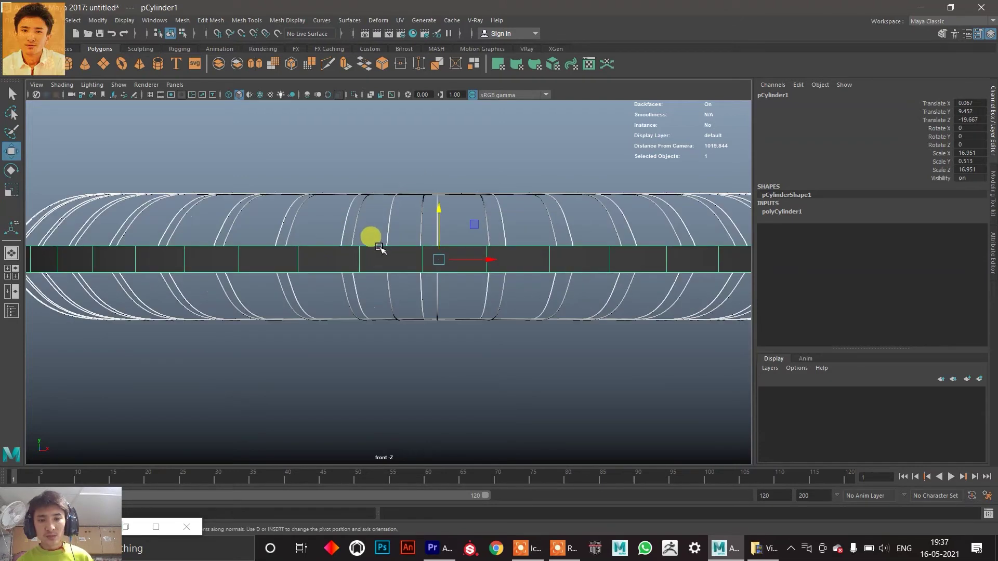
Centre the disc on the gap between the wire ends at about Translate Y 9.606 and thin it to Scale Y 0.233.
{"action": "key", "text": "r"}
{"action": "left_click_drag", "start_coordinate": [437, 214], "coordinate": [456, 222]}
{"action": "key", "text": "4"}
{"action": "scroll", "coordinate": [434, 231], "scroll_direction": "up", "scroll_amount": 1}
{"action": "key", "text": "w"}
{"action": "scroll", "coordinate": [453, 228], "scroll_direction": "up", "scroll_amount": 1}
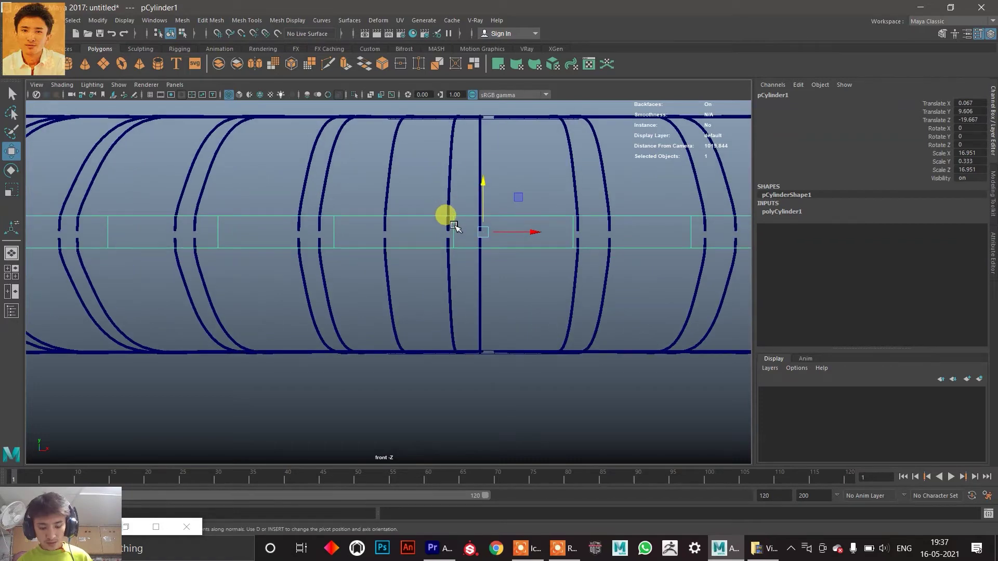
{"action": "key", "text": "r"}
{"action": "left_click_drag", "start_coordinate": [480, 190], "coordinate": [477, 204]}
Select the full loop of side faces around the disc's rim in the perspective view.
{"action": "key", "text": "space"}
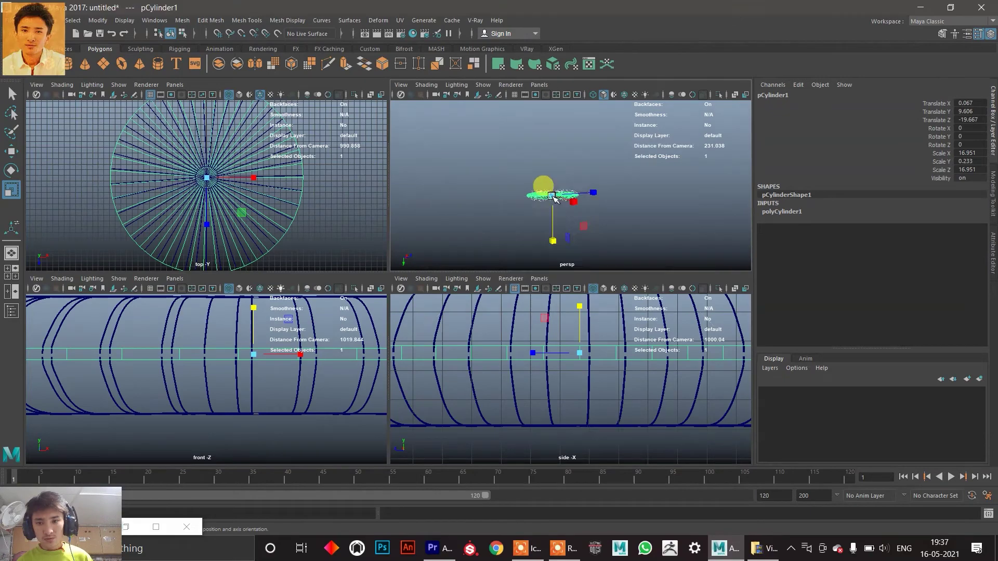
{"action": "key", "text": "space"}
{"action": "scroll", "coordinate": [483, 229], "scroll_direction": "down", "scroll_amount": 1}
{"action": "left_click_drag", "start_coordinate": [424, 248], "coordinate": [405, 293], "text": "alt"}
{"action": "scroll", "coordinate": [405, 292], "scroll_direction": "up", "scroll_amount": 3}
{"action": "middle_click_drag", "start_coordinate": [402, 292], "coordinate": [424, 209], "text": "alt"}
{"action": "scroll", "coordinate": [369, 284], "scroll_direction": "up", "scroll_amount": 2}
{"action": "scroll", "coordinate": [359, 286], "scroll_direction": "up", "scroll_amount": 1}
{"action": "right_click_drag", "start_coordinate": [294, 301], "coordinate": [272, 289]}
{"action": "left_click_drag", "start_coordinate": [272, 289], "coordinate": [287, 279], "text": "alt"}
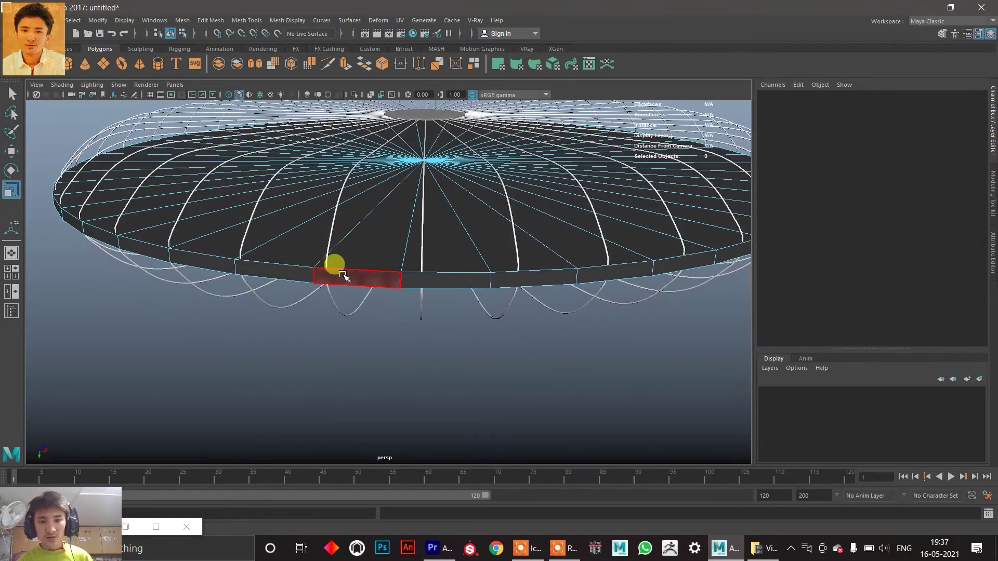
{"action": "left_click", "coordinate": [342, 281]}
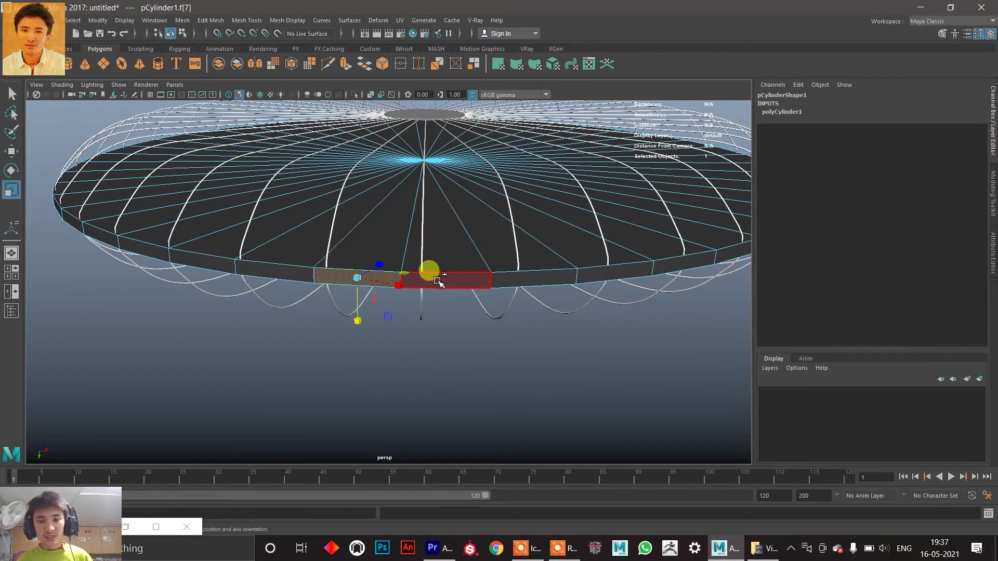
{"action": "double_click", "coordinate": [438, 281]}
Invert the face selection and delete the disc's cap faces, leaving only the rim band.
{"action": "left_click_drag", "start_coordinate": [427, 281], "coordinate": [397, 286], "text": "alt"}
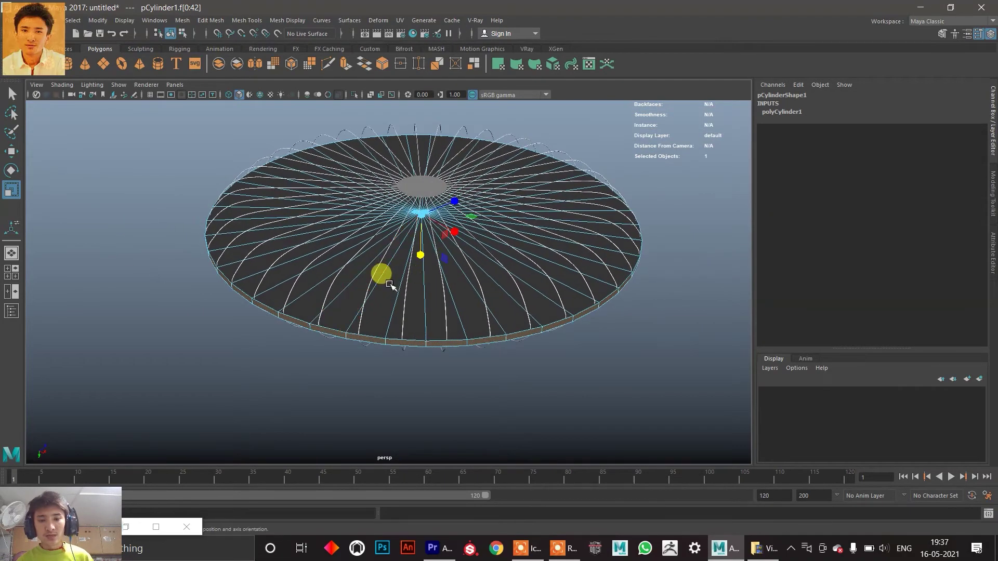
{"action": "left_click_drag", "start_coordinate": [416, 192], "coordinate": [403, 249], "text": "alt"}
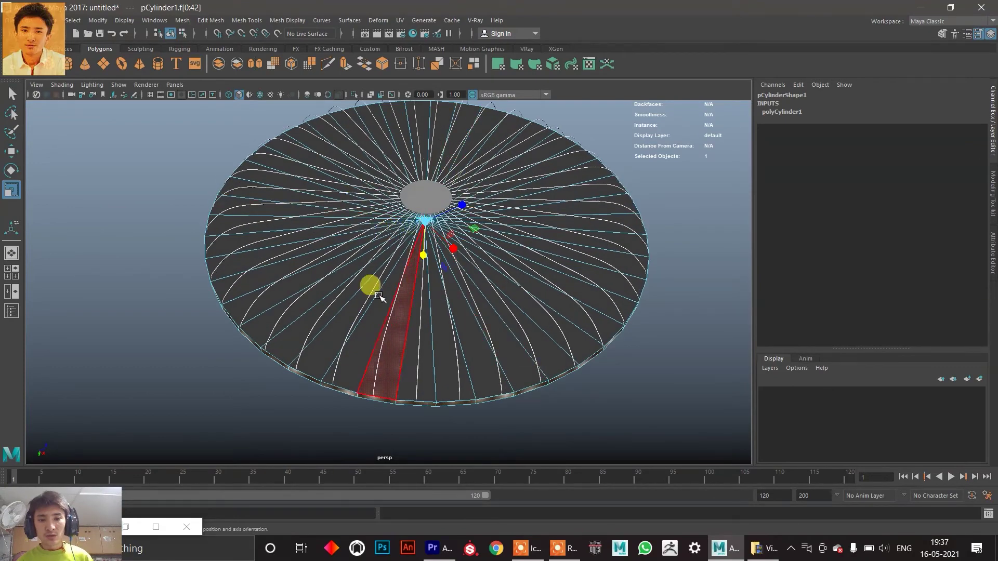
{"action": "left_click_drag", "start_coordinate": [452, 228], "coordinate": [392, 257], "text": "alt"}
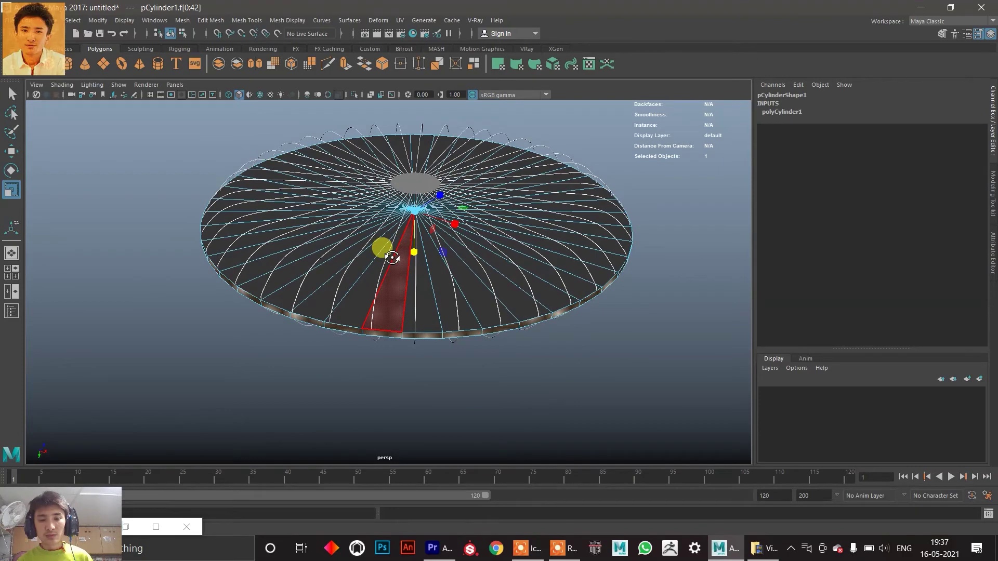
{"action": "key", "text": "ctrl+shift+i"}
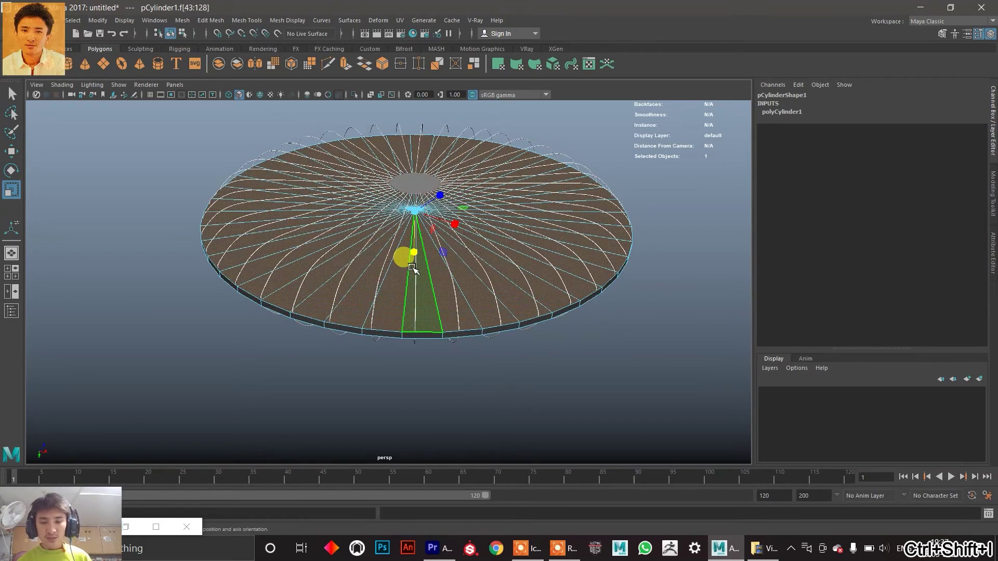
{"action": "left_click_drag", "start_coordinate": [417, 264], "coordinate": [398, 280], "text": "alt"}
{"action": "key", "text": "ctrl+Delete"}
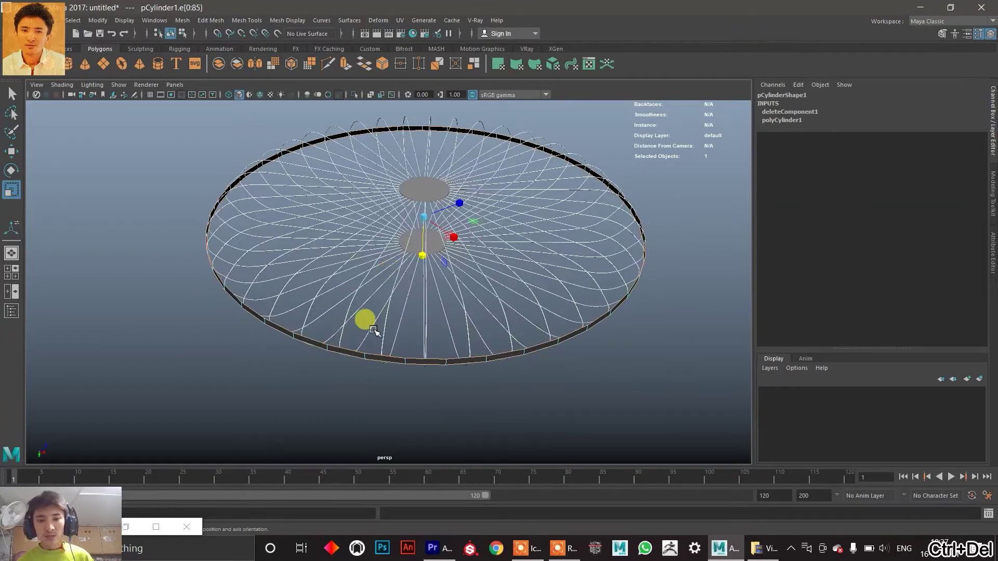
Convert the selection to the rim band's faces and extrude them with a Local Translate Z of about 0.031.
{"action": "left_click_drag", "start_coordinate": [404, 365], "coordinate": [442, 320], "text": "alt"}
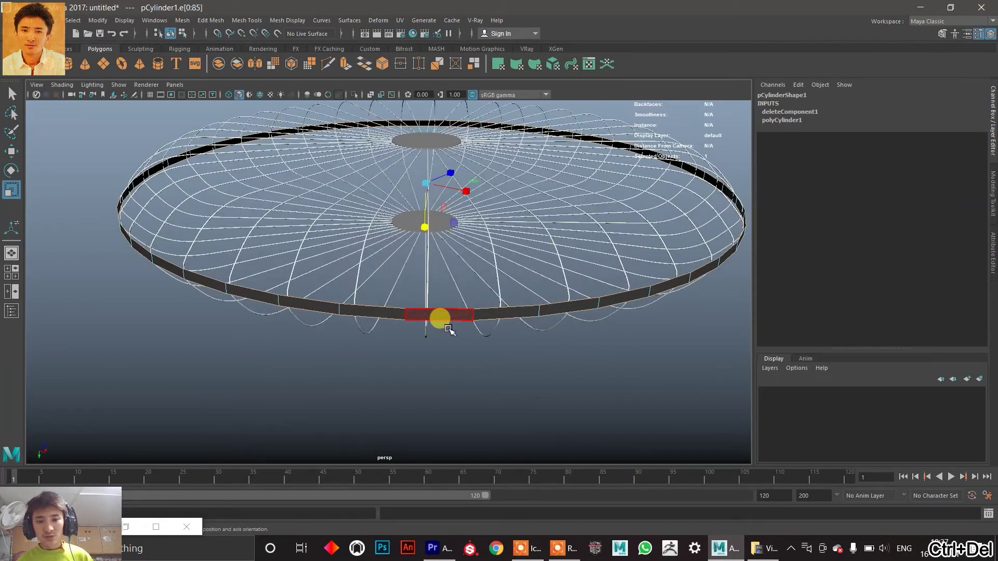
{"action": "key", "text": "ctrl+F11"}
{"action": "scroll", "coordinate": [442, 326], "scroll_direction": "down", "scroll_amount": 3}
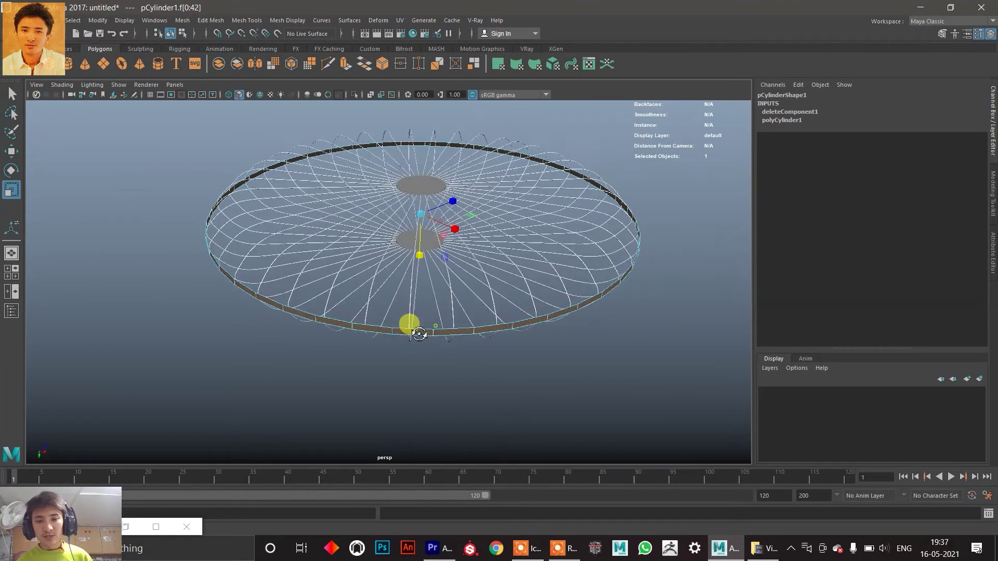
{"action": "key", "text": "ctrl+e"}
{"action": "left_click_drag", "start_coordinate": [488, 295], "coordinate": [389, 273], "text": "alt"}
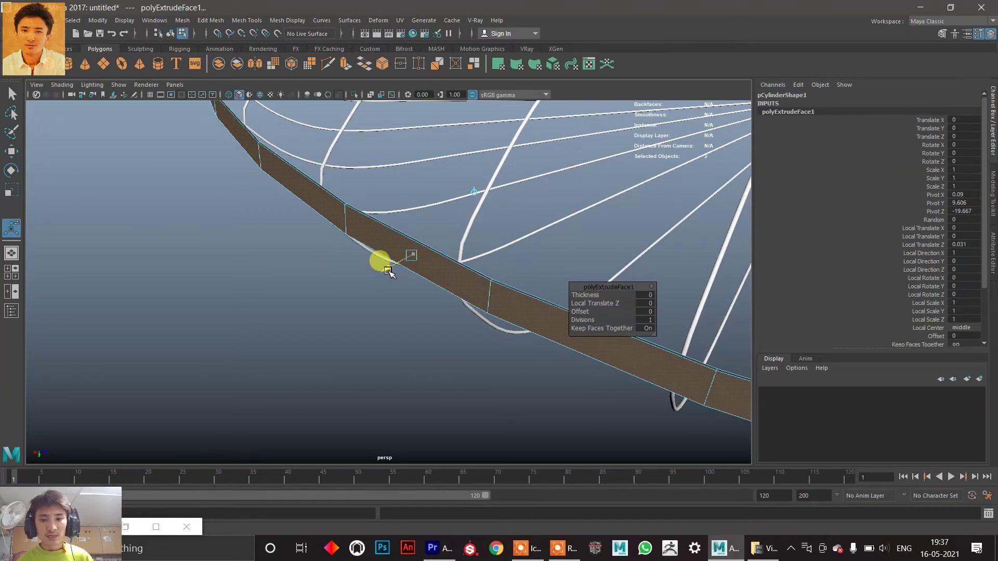
{"action": "left_click_drag", "start_coordinate": [388, 270], "coordinate": [281, 268], "text": "alt"}
Bevel the band's outer upper and lower edge loops with fraction 0.5 and 3 segments, and return to object mode.
{"action": "right_click_drag", "start_coordinate": [277, 238], "coordinate": [273, 218]}
{"action": "left_click", "coordinate": [280, 260]}
{"action": "left_click_drag", "start_coordinate": [290, 267], "coordinate": [324, 252], "text": "alt"}
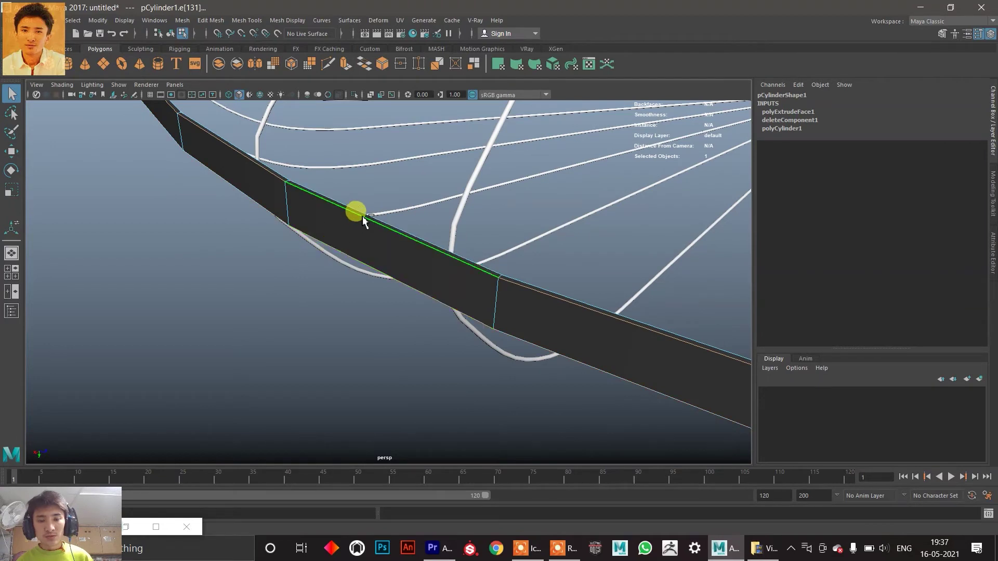
{"action": "right_click_drag", "start_coordinate": [364, 220], "coordinate": [385, 207], "text": "shift"}
{"action": "right_click", "coordinate": [387, 231]}
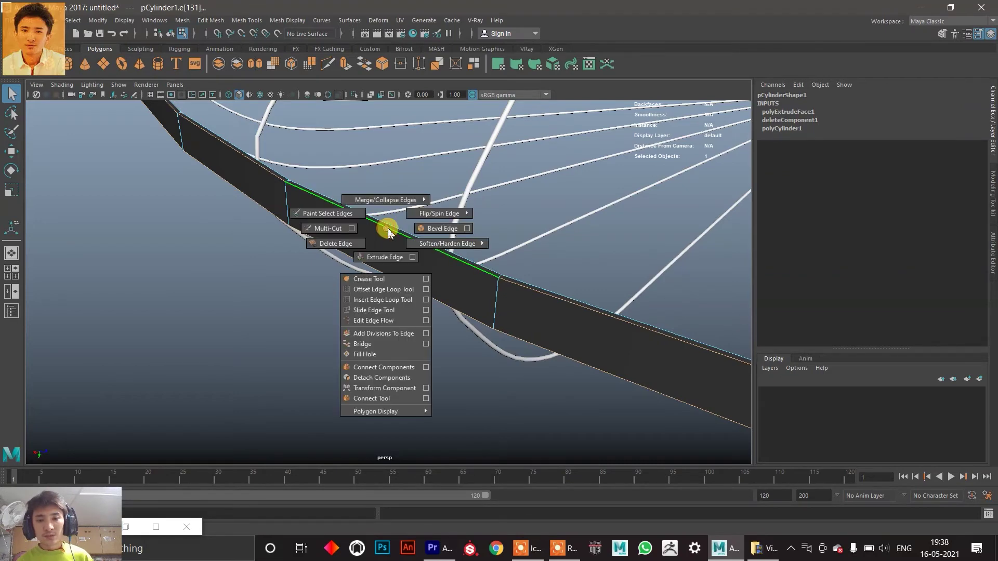
{"action": "left_click", "coordinate": [443, 229]}
{"action": "left_click_drag", "start_coordinate": [412, 256], "coordinate": [347, 273], "text": "alt"}
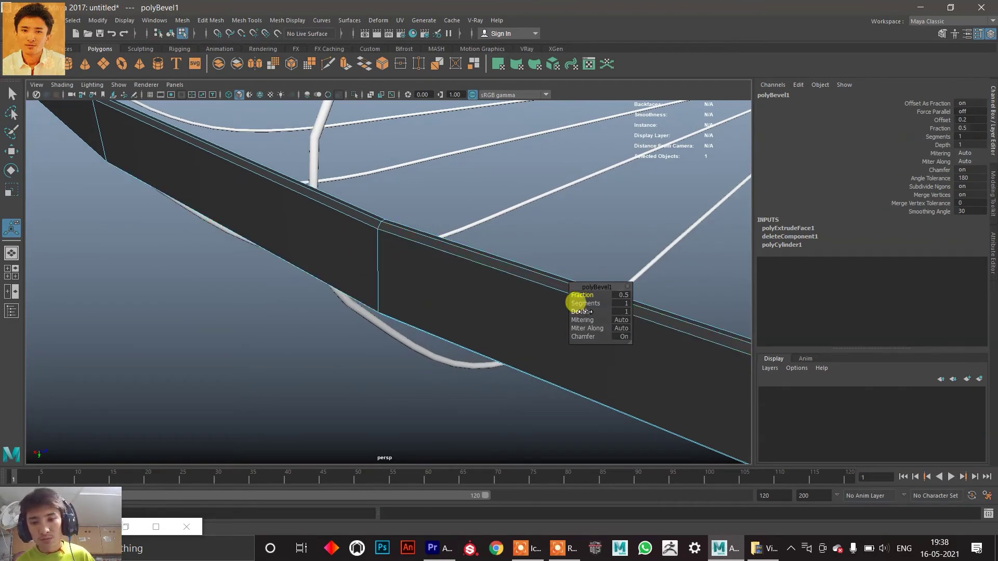
{"action": "left_click_drag", "start_coordinate": [586, 304], "coordinate": [597, 304]}
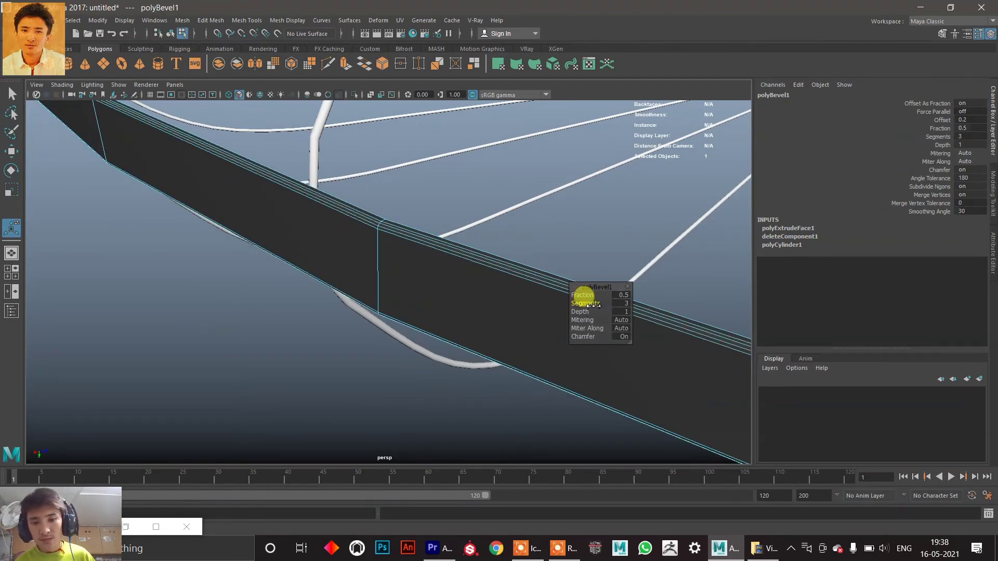
{"action": "right_click_drag", "start_coordinate": [381, 230], "coordinate": [423, 204]}
{"action": "left_click", "coordinate": [425, 205]}
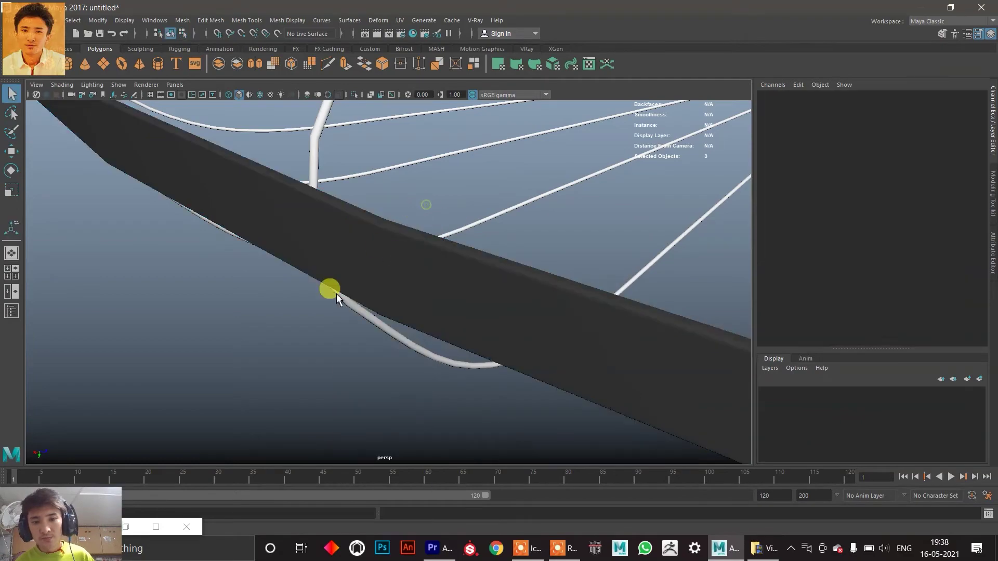
Select the finished rim band with the Move tool and inspect how it sits against the grill wires.
{"action": "scroll", "coordinate": [271, 325], "scroll_direction": "down", "scroll_amount": 10}
{"action": "left_click_drag", "start_coordinate": [284, 331], "coordinate": [458, 298], "text": "alt"}
{"action": "key", "text": "w"}
{"action": "scroll", "coordinate": [393, 299], "scroll_direction": "up", "scroll_amount": 5}
{"action": "left_click", "coordinate": [415, 262]}
{"action": "scroll", "coordinate": [455, 299], "scroll_direction": "down", "scroll_amount": 5}
{"action": "left_click", "coordinate": [452, 301]}
{"action": "mouse_move", "coordinate": [352, 312]}
{"action": "left_mouse_down", "text": "alt"}
{"action": "mouse_move", "coordinate": [373, 298]}
{"action": "mouse_move", "coordinate": [357, 310]}
{"action": "left_mouse_up", "text": "alt"}
{"action": "left_click", "coordinate": [344, 282]}
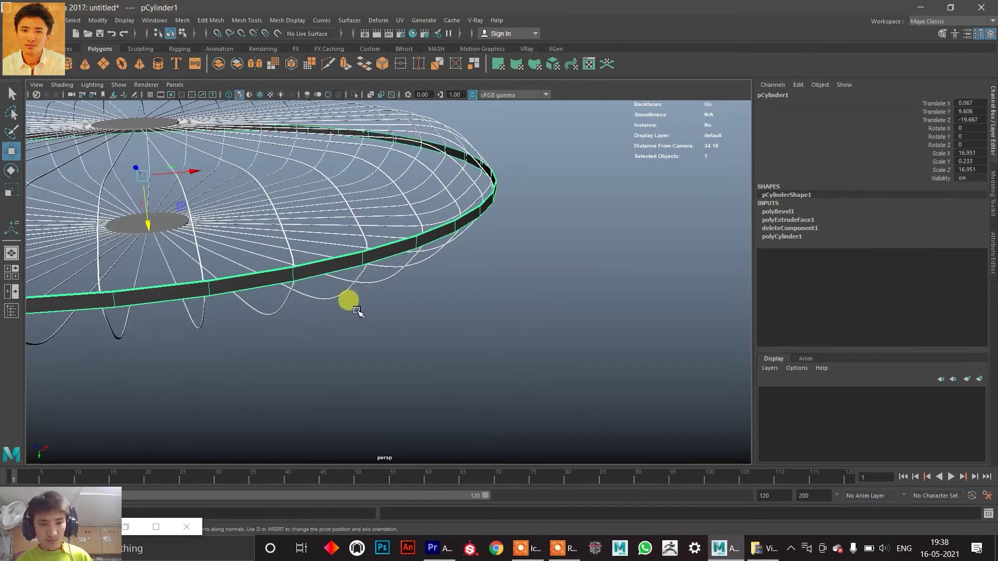
Scale the rim band along Y to about 0.256 in the front view, deselect it and return to the Move tool.
{"action": "key", "text": "space"}
{"action": "key", "text": "space"}
{"action": "key", "text": "r"}
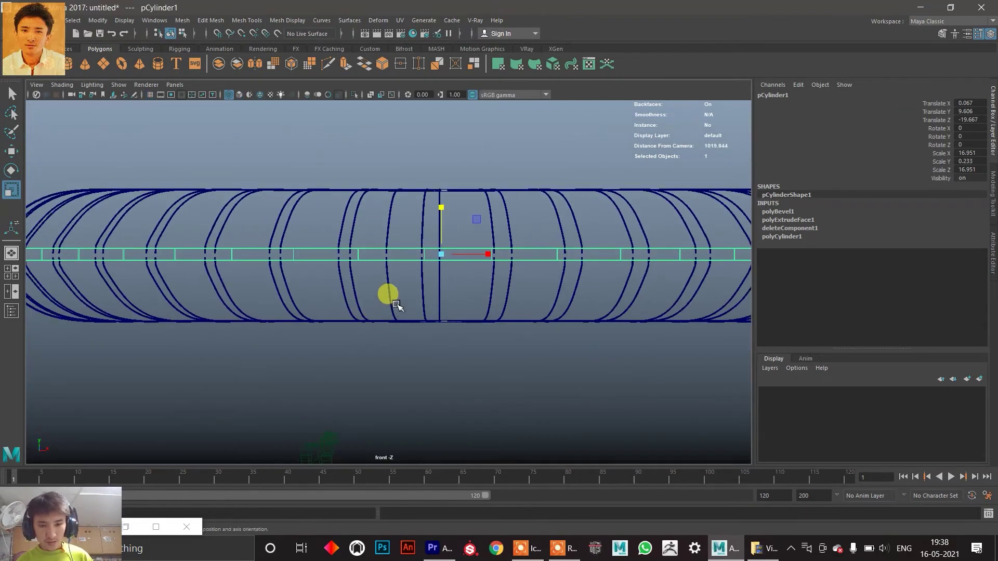
{"action": "left_click_drag", "start_coordinate": [454, 207], "coordinate": [375, 215]}
{"action": "key", "text": "space"}
{"action": "key", "text": "space"}
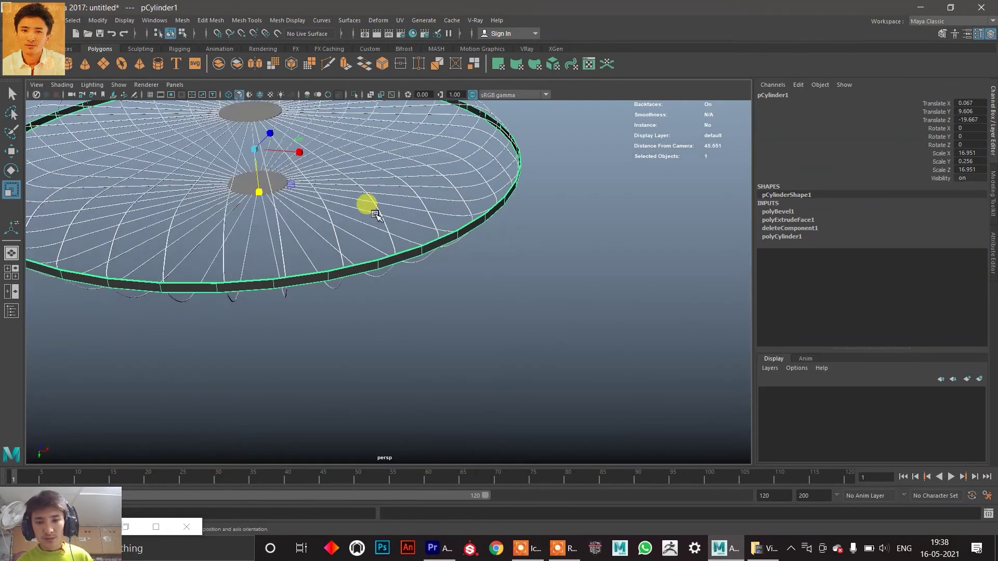
{"action": "left_click_drag", "start_coordinate": [426, 290], "coordinate": [546, 441], "text": "alt"}
{"action": "left_click", "coordinate": [290, 282]}
{"action": "key", "text": "w"}
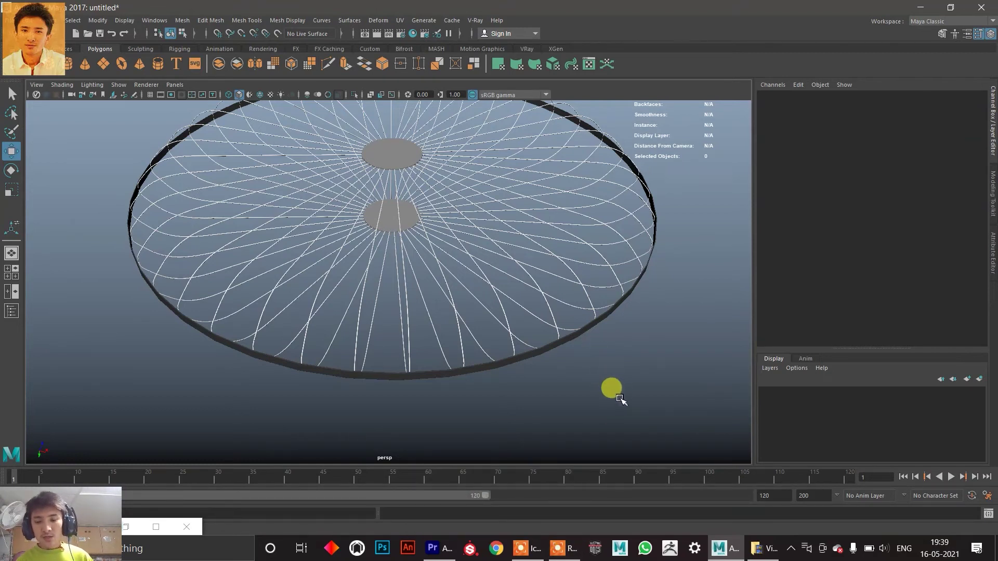
Examine the mirrored wire grill and the middle lid by selecting each and viewing them from several angles.
{"action": "left_click_drag", "start_coordinate": [541, 405], "coordinate": [342, 339], "text": "alt"}
{"action": "left_click", "coordinate": [377, 294]}
{"action": "left_click_drag", "start_coordinate": [358, 296], "coordinate": [441, 301], "text": "alt"}
{"action": "right_click_drag", "start_coordinate": [441, 302], "coordinate": [305, 305], "text": "alt"}
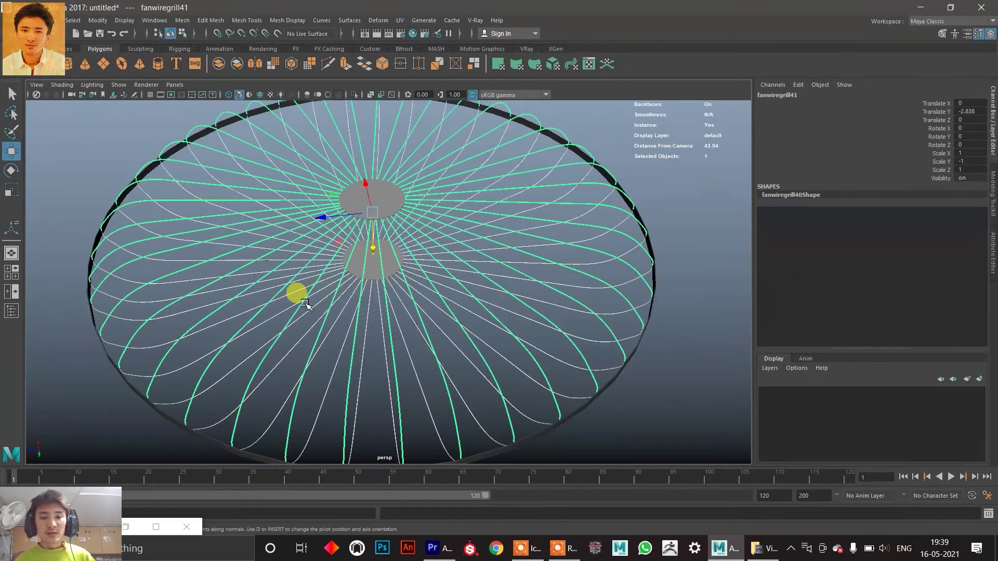
{"action": "left_click_drag", "start_coordinate": [312, 307], "coordinate": [274, 307], "text": "alt"}
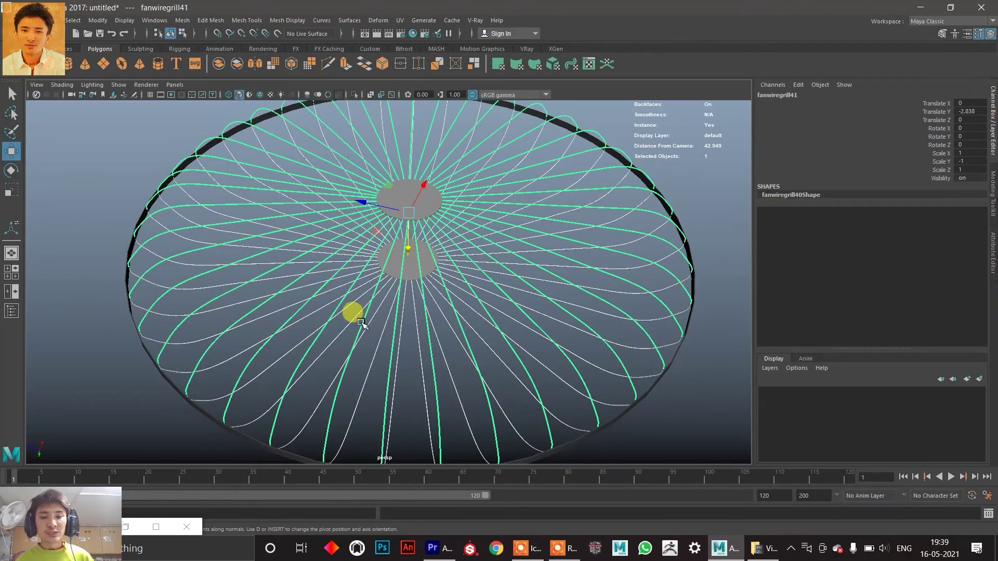
{"action": "left_click_drag", "start_coordinate": [287, 279], "coordinate": [292, 303], "text": "alt"}
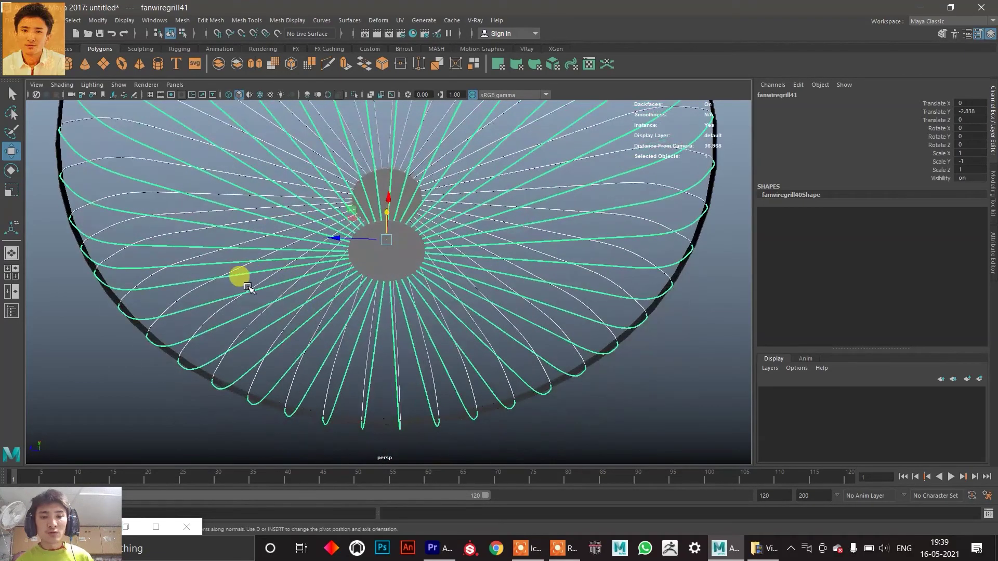
{"action": "left_click_drag", "start_coordinate": [157, 266], "coordinate": [426, 245], "text": "alt"}
{"action": "scroll", "coordinate": [317, 213], "scroll_direction": "down", "scroll_amount": 5}
{"action": "left_click", "coordinate": [234, 200]}
{"action": "scroll", "coordinate": [389, 304], "scroll_direction": "up", "scroll_amount": 3}
{"action": "left_click", "coordinate": [427, 206]}
{"action": "scroll", "coordinate": [405, 240], "scroll_direction": "down", "scroll_amount": 3}
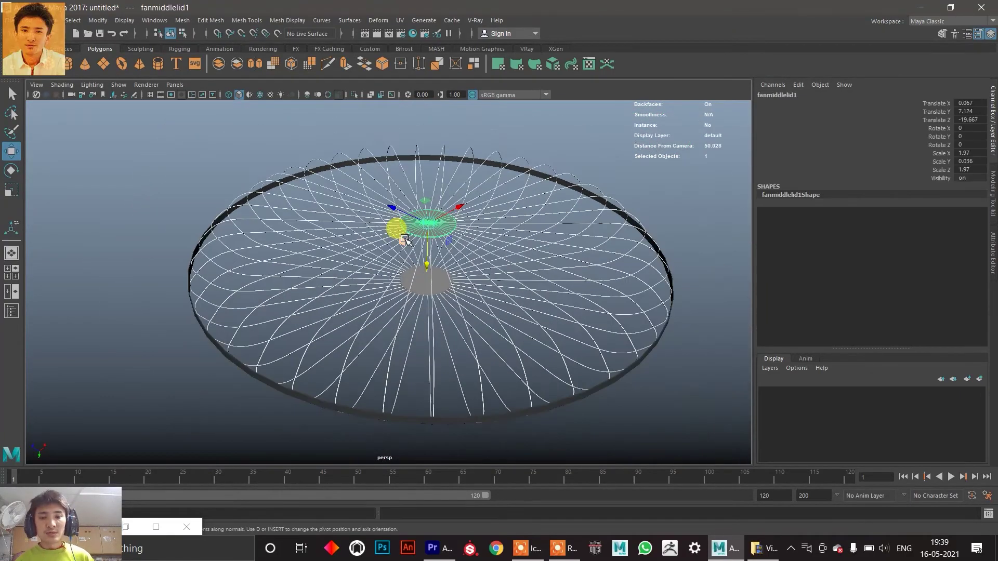
{"action": "left_click_drag", "start_coordinate": [411, 230], "coordinate": [309, 254], "text": "alt"}
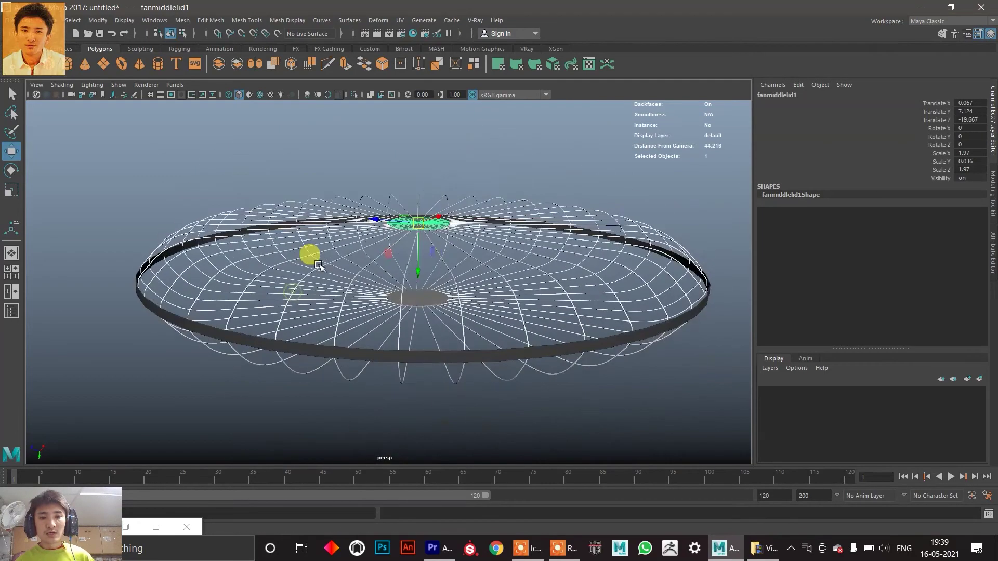
Select the rim band, examine up close how it meets the grill wires, and deselect it.
{"action": "left_click", "coordinate": [255, 344]}
{"action": "left_click_drag", "start_coordinate": [255, 344], "coordinate": [225, 361], "text": "alt"}
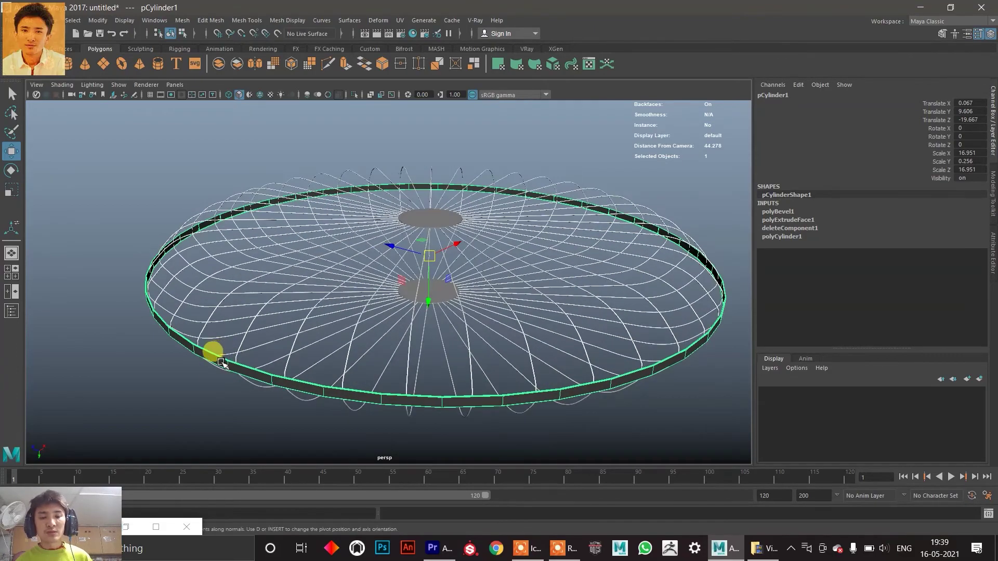
{"action": "scroll", "coordinate": [221, 361], "scroll_direction": "down", "scroll_amount": 2}
{"action": "scroll", "coordinate": [236, 353], "scroll_direction": "up", "scroll_amount": 5}
{"action": "middle_click_drag", "start_coordinate": [237, 353], "coordinate": [301, 256], "text": "alt"}
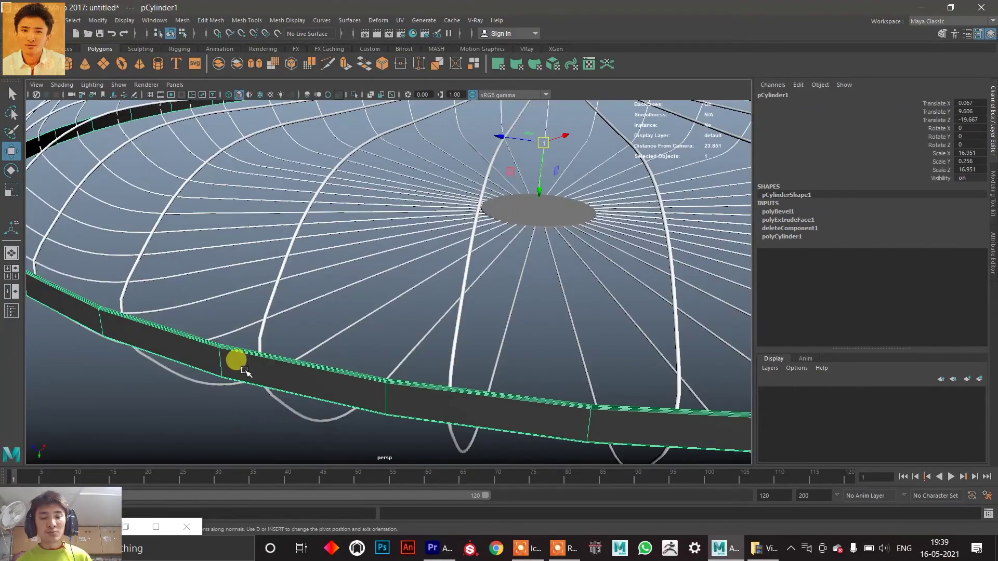
{"action": "scroll", "coordinate": [244, 367], "scroll_direction": "down", "scroll_amount": 5}
{"action": "left_click", "coordinate": [222, 379]}
{"action": "left_click_drag", "start_coordinate": [222, 378], "coordinate": [392, 306], "text": "alt"}
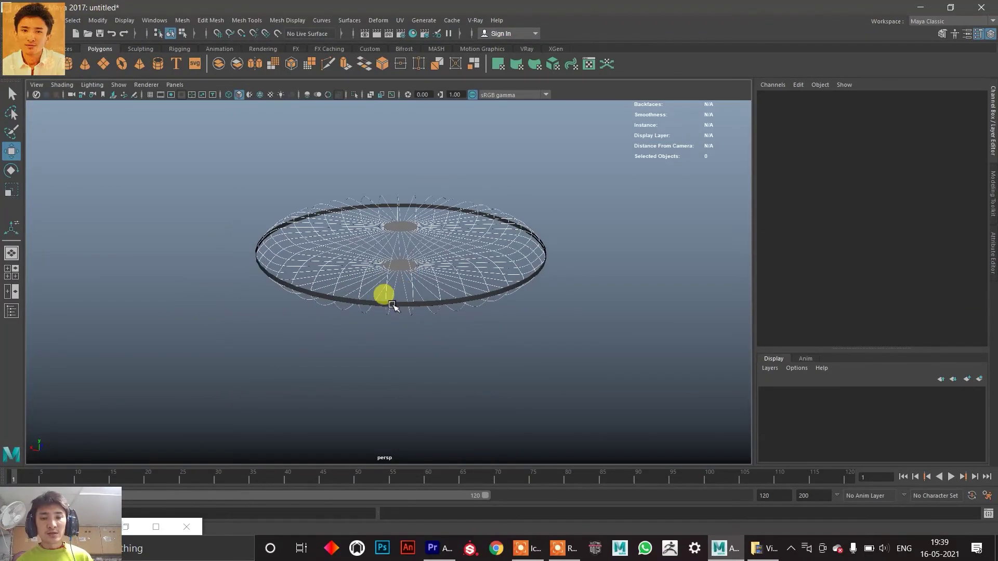
{"action": "left_click_drag", "start_coordinate": [392, 299], "coordinate": [367, 321], "text": "alt"}
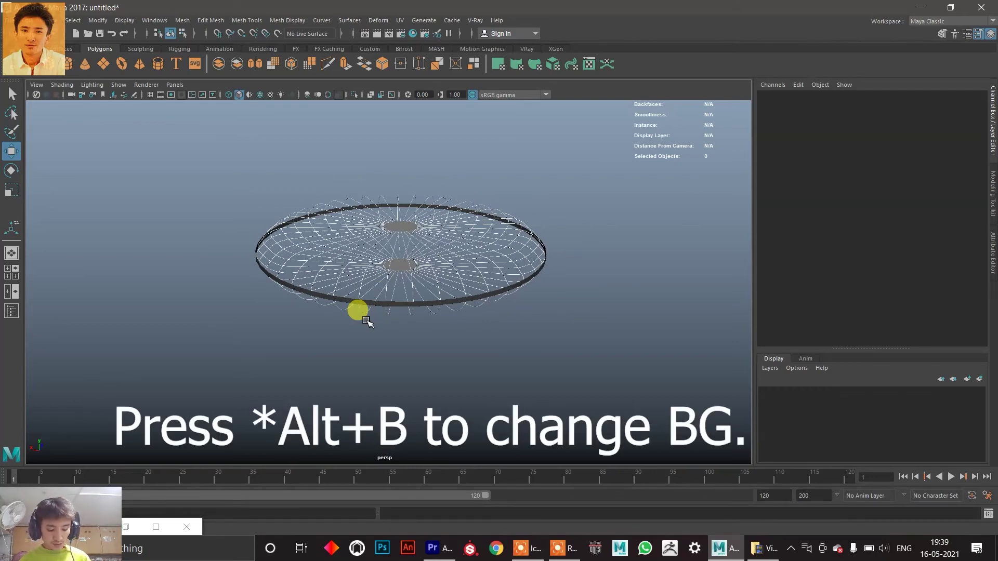
Cycle the viewport background through black and grey and back to the blue gradient.
{"action": "key", "text": "alt+b"}
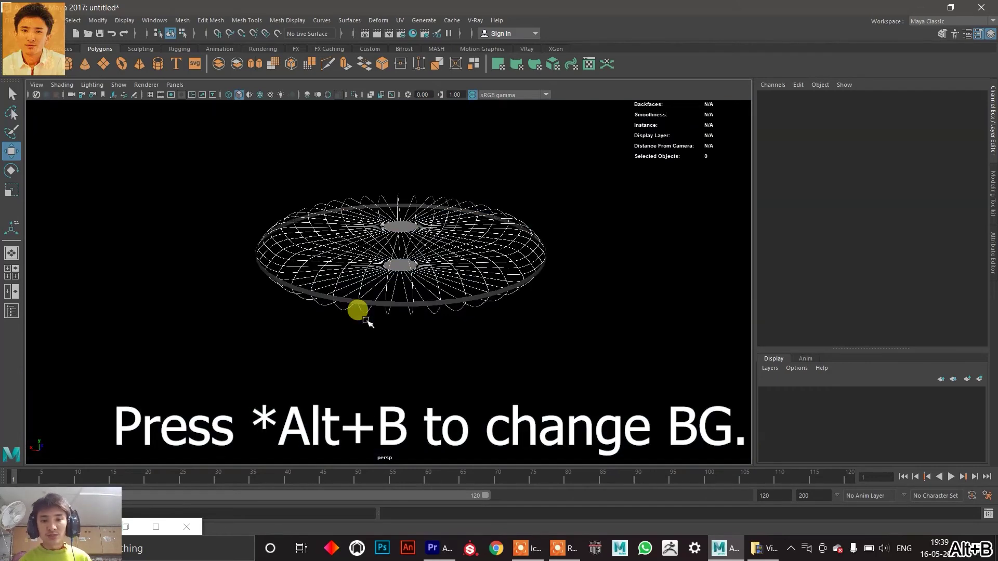
{"action": "key", "text": "alt+b"}
{"action": "key", "text": "alt+b"}
{"action": "key", "text": "alt+b"}
{"action": "key", "text": "alt+b"}
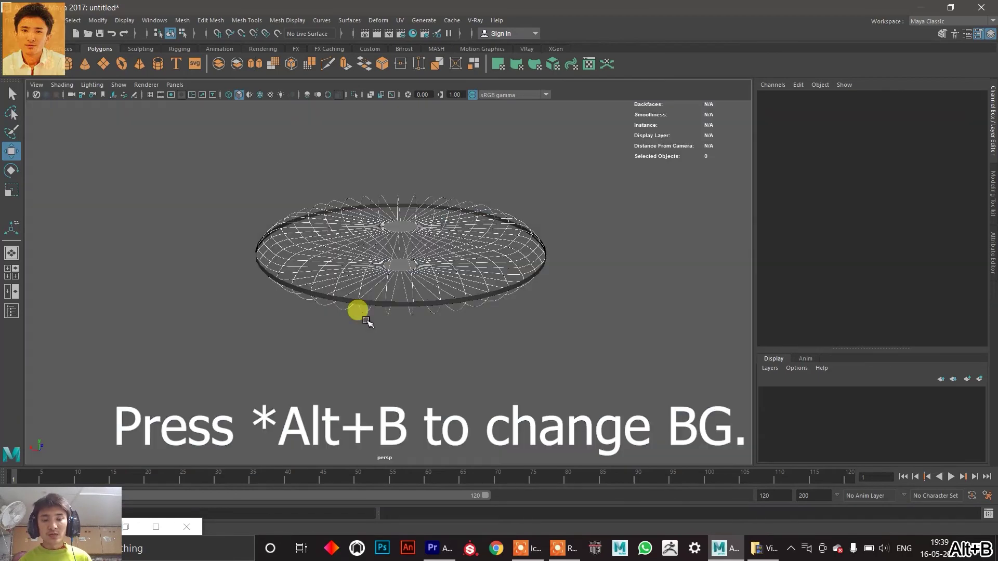
{"action": "key", "text": "alt+b"}
{"action": "key", "text": "alt+b"}
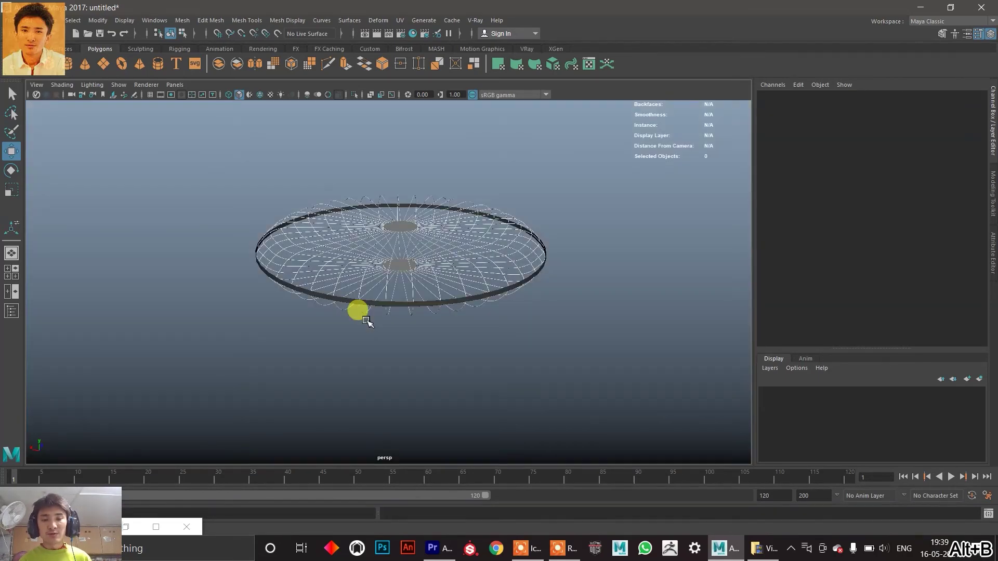
{"action": "key", "text": "alt+b"}
{"action": "key", "text": "alt+b"}
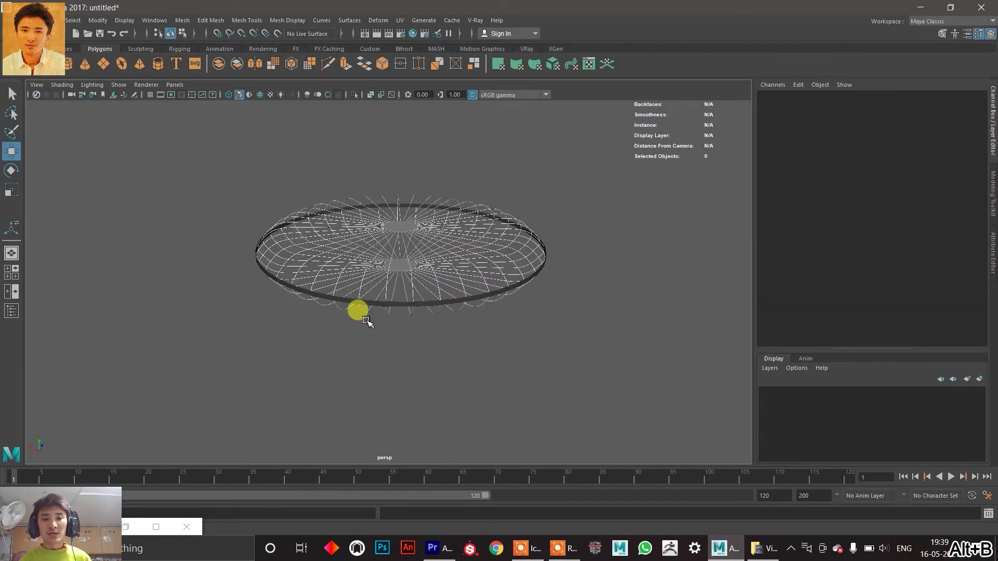
{"action": "key", "text": "alt+b"}
{"action": "key", "text": "alt+b"}
{"action": "key", "text": "alt+b"}
{"action": "key", "text": "alt+b"}
{"action": "key", "text": "alt+b"}
{"action": "key", "text": "alt+b"}
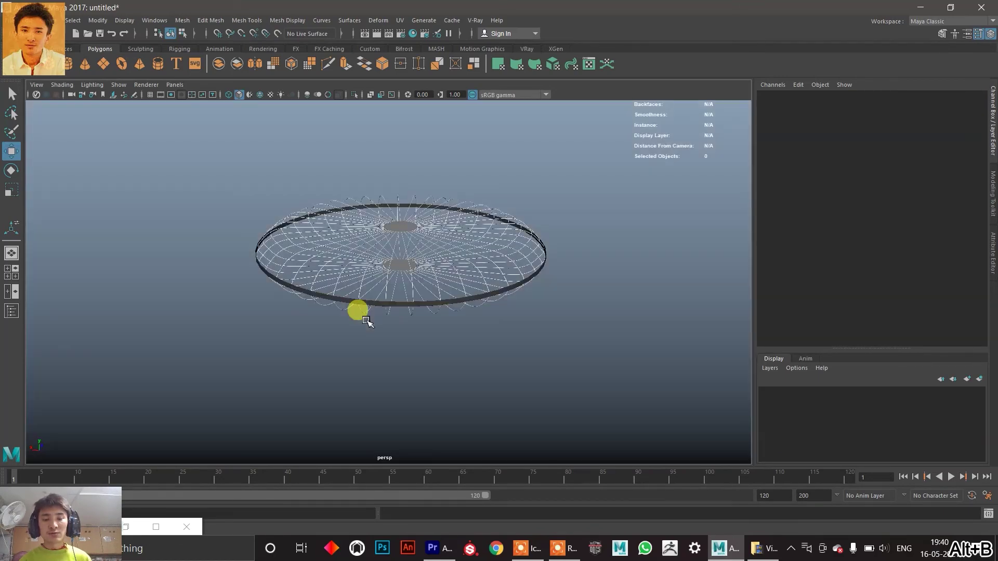
Examine the assembled fan guard from above, below and the side with nothing selected.
{"action": "left_click_drag", "start_coordinate": [366, 321], "coordinate": [313, 292], "text": "alt"}
{"action": "left_click", "coordinate": [289, 295]}
{"action": "left_click_drag", "start_coordinate": [183, 258], "coordinate": [449, 279], "text": "alt"}
{"action": "left_click", "coordinate": [217, 208]}
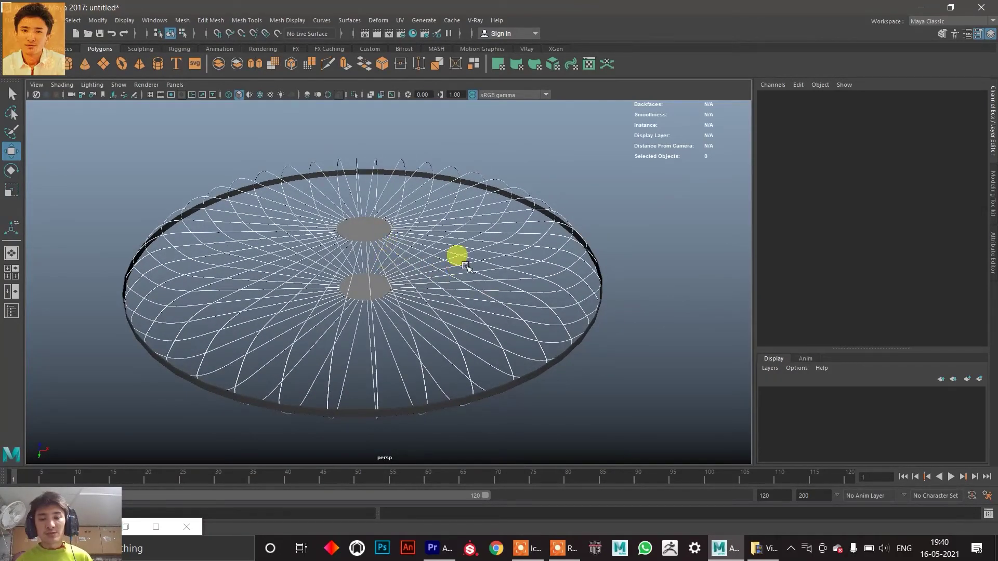
{"action": "left_click_drag", "start_coordinate": [435, 246], "coordinate": [399, 208], "text": "alt"}
{"action": "left_click_drag", "start_coordinate": [275, 307], "coordinate": [261, 261], "text": "alt"}
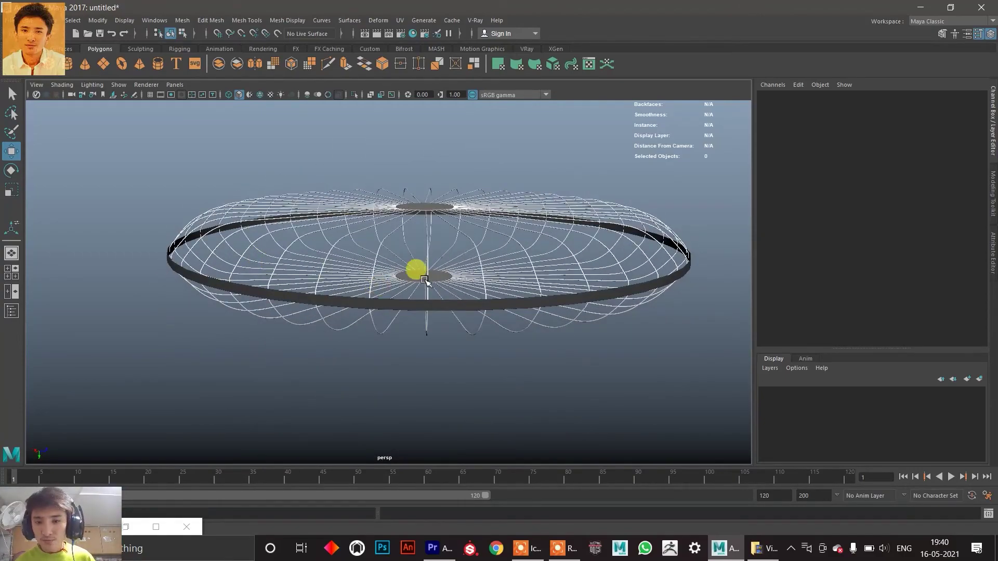
{"action": "left_click_drag", "start_coordinate": [465, 255], "coordinate": [385, 257], "text": "alt"}
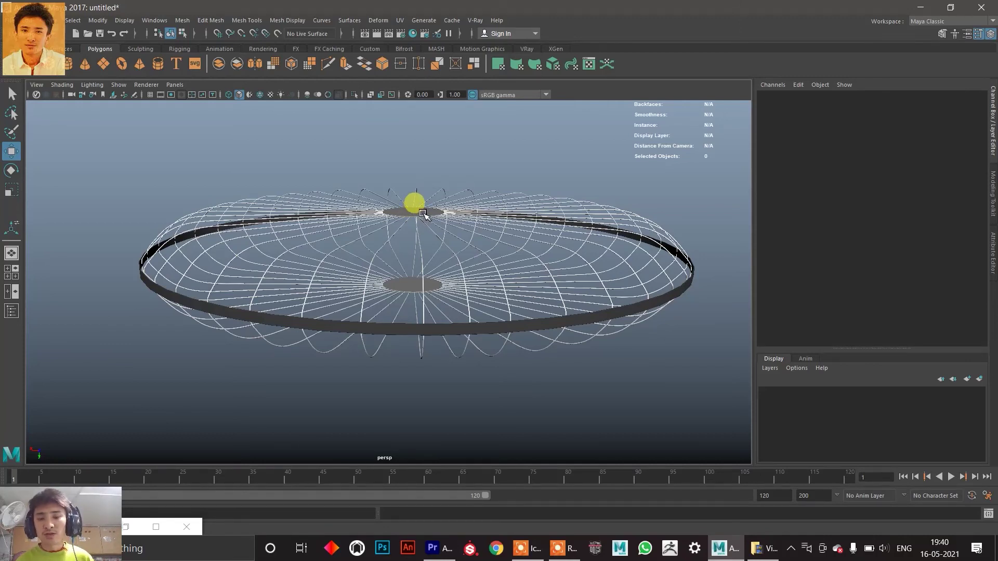
{"action": "left_click_drag", "start_coordinate": [308, 274], "coordinate": [350, 308], "text": "alt"}
{"action": "right_click_drag", "start_coordinate": [349, 307], "coordinate": [335, 303], "text": "alt"}
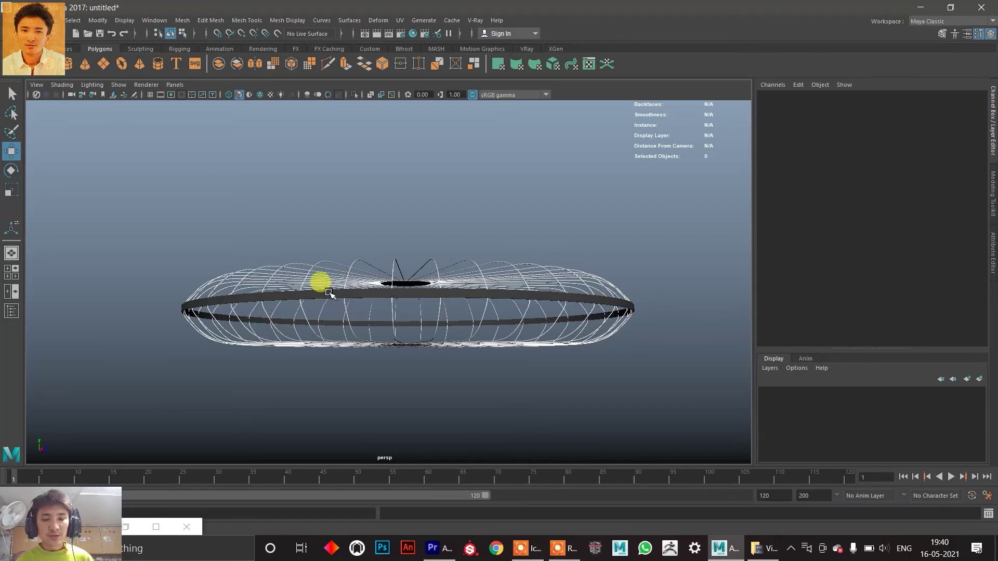
{"action": "left_click_drag", "start_coordinate": [329, 292], "coordinate": [319, 303], "text": "alt"}
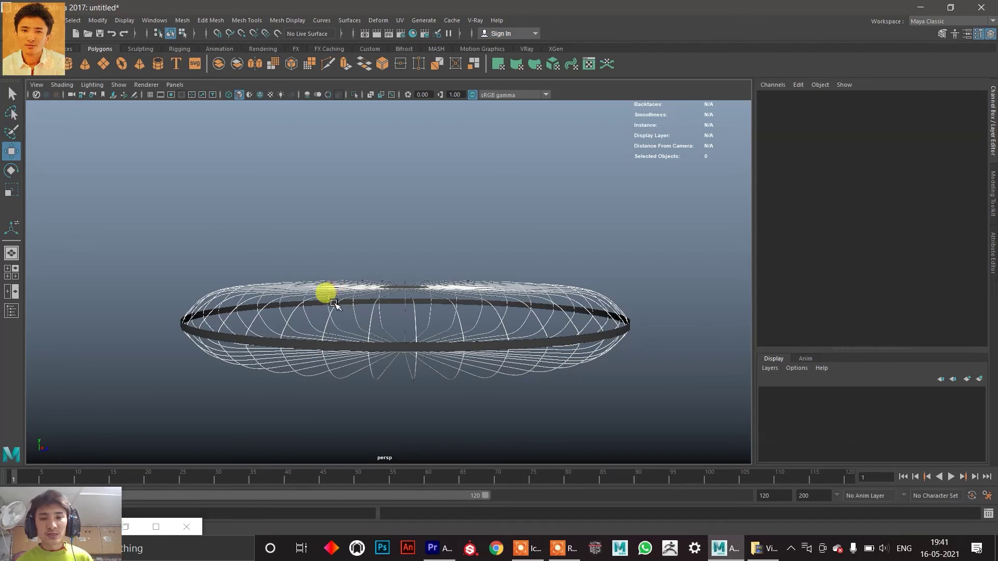
{"action": "left_click_drag", "start_coordinate": [328, 299], "coordinate": [323, 280], "text": "alt"}
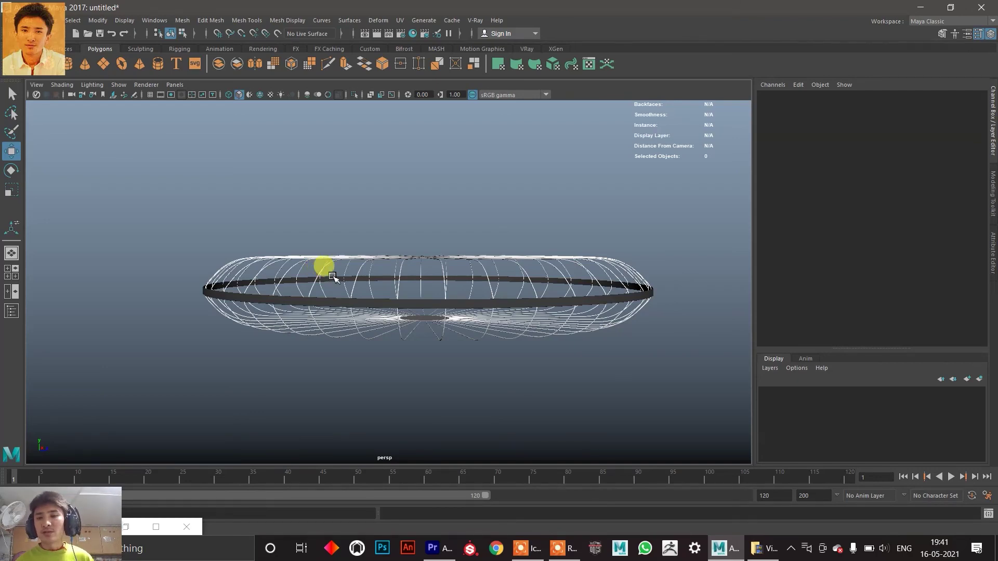
{"action": "left_click_drag", "start_coordinate": [388, 270], "coordinate": [432, 263], "text": "alt"}
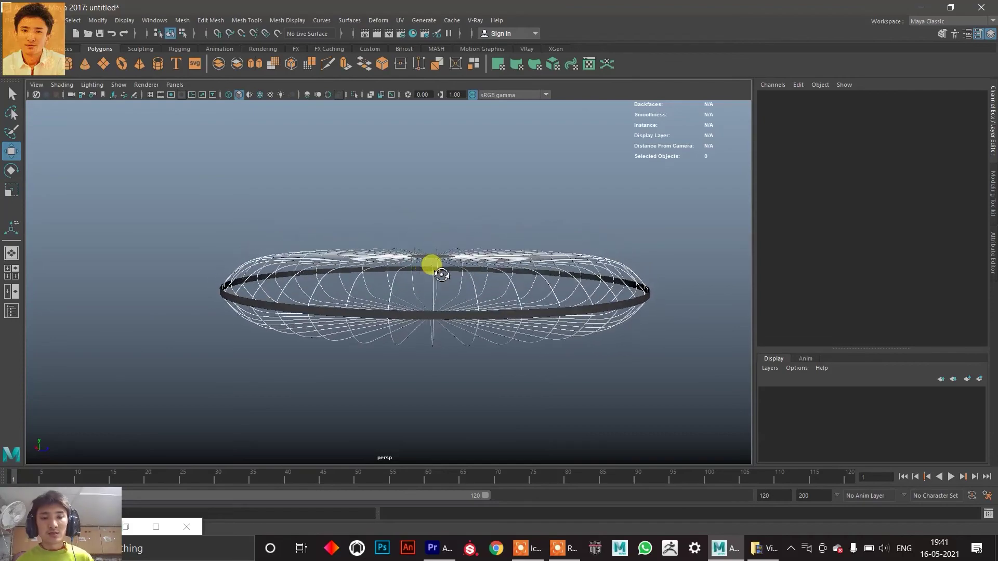
Select the rim band to check its fit at the guard's outer edge, deselect it and review the whole guard.
{"action": "right_click_drag", "start_coordinate": [241, 301], "coordinate": [247, 316], "text": "alt"}
{"action": "left_click", "coordinate": [180, 325]}
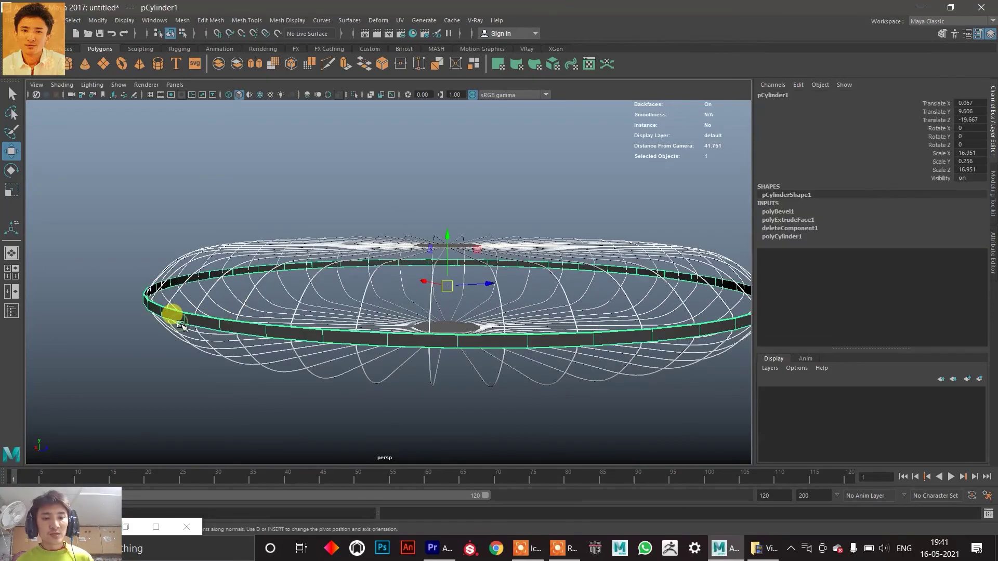
{"action": "left_click", "coordinate": [151, 260]}
{"action": "left_click", "coordinate": [142, 285]}
{"action": "left_click", "coordinate": [136, 276]}
{"action": "left_click_drag", "start_coordinate": [136, 276], "coordinate": [408, 272], "text": "alt"}
{"action": "left_click", "coordinate": [161, 302]}
{"action": "left_click", "coordinate": [97, 254]}
{"action": "left_click", "coordinate": [178, 305]}
{"action": "left_click", "coordinate": [160, 285]}
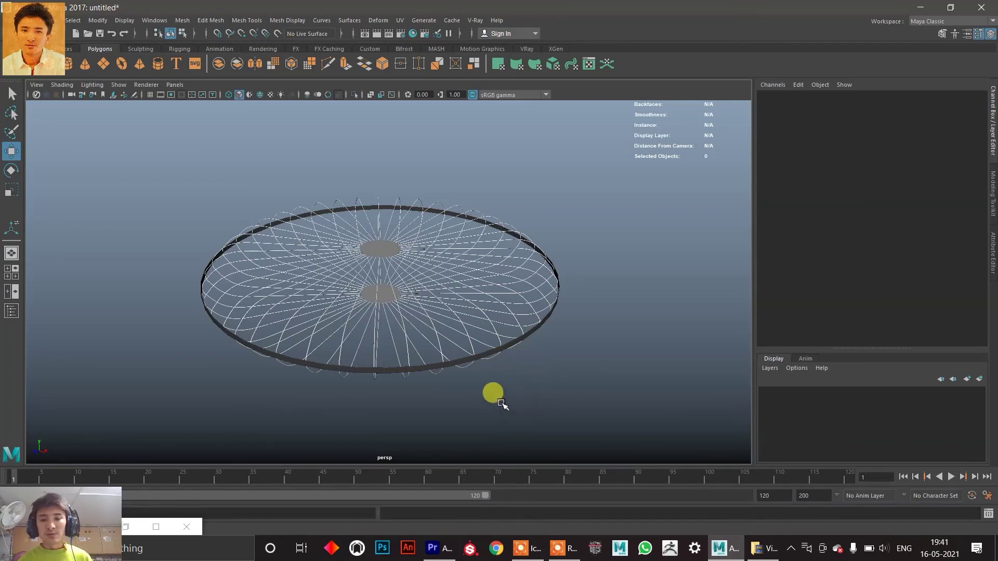
{"action": "left_click_drag", "start_coordinate": [513, 396], "coordinate": [448, 387], "text": "alt"}
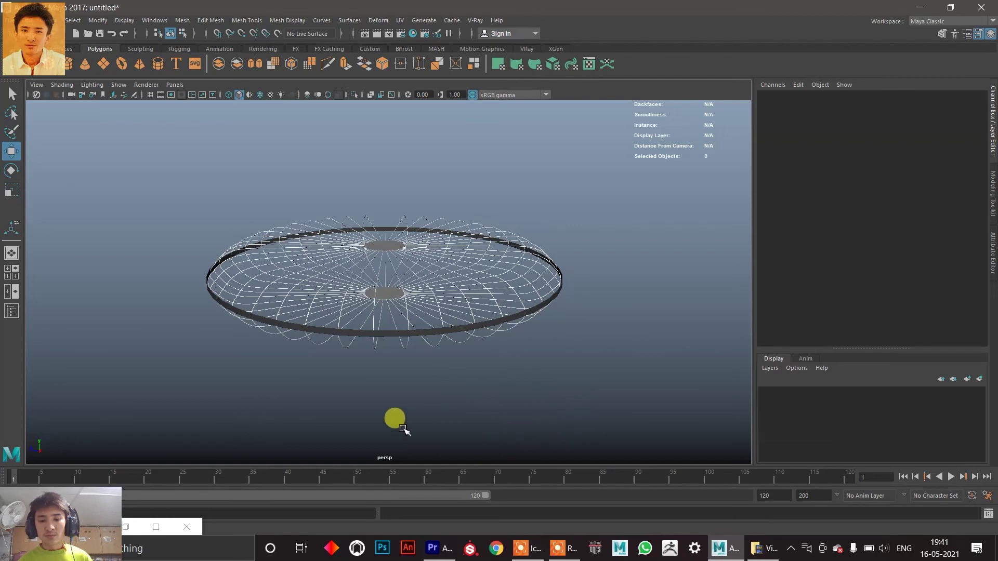